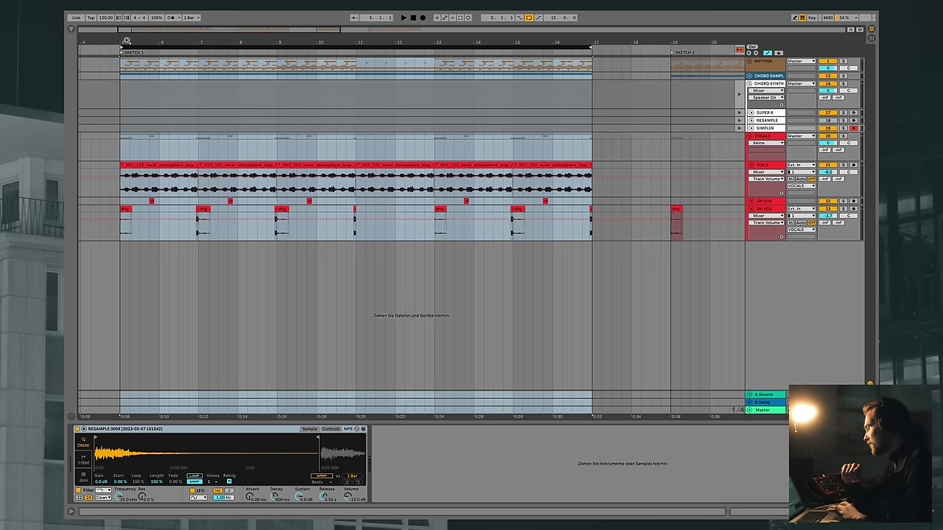
Select the loop spanning SKETCH 1 in the arrangement and play it back
{"action": "mouse_move", "coordinate": [143, 44]}
{"action": "left_mouse_down"}
{"action": "mouse_move", "coordinate": [138, 33]}
{"action": "mouse_move", "coordinate": [131, 42]}
{"action": "left_mouse_up"}
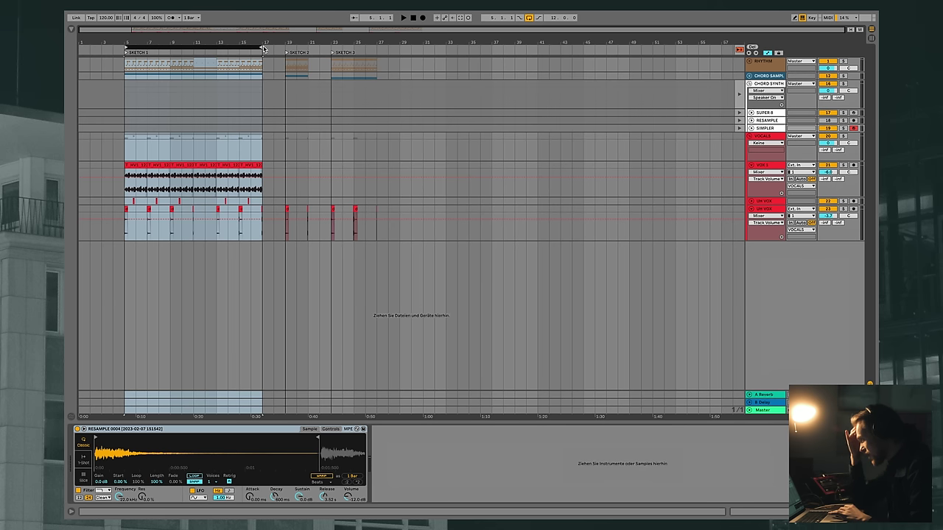
{"action": "mouse_move", "coordinate": [258, 47]}
{"action": "left_mouse_down"}
{"action": "mouse_move", "coordinate": [357, 53]}
{"action": "mouse_move", "coordinate": [261, 40]}
{"action": "left_mouse_up"}
{"action": "key", "text": "space"}
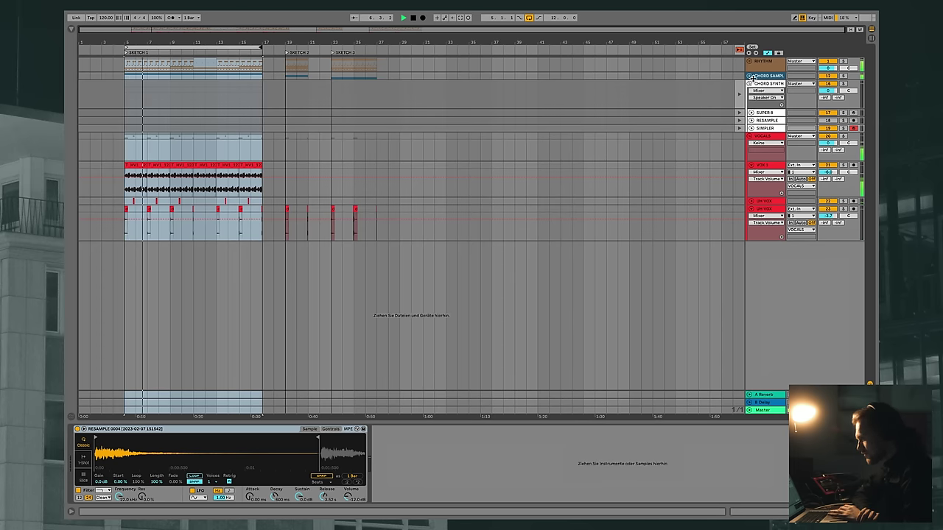
Unfold the RHYTHM and CHORD SAMPL groups and the CHORD 1 track, collapse CHORD 2, CHORD 3 and CHORD SYNTH, and stop playback
{"action": "left_click", "coordinate": [749, 61]}
{"action": "left_click", "coordinate": [750, 175]}
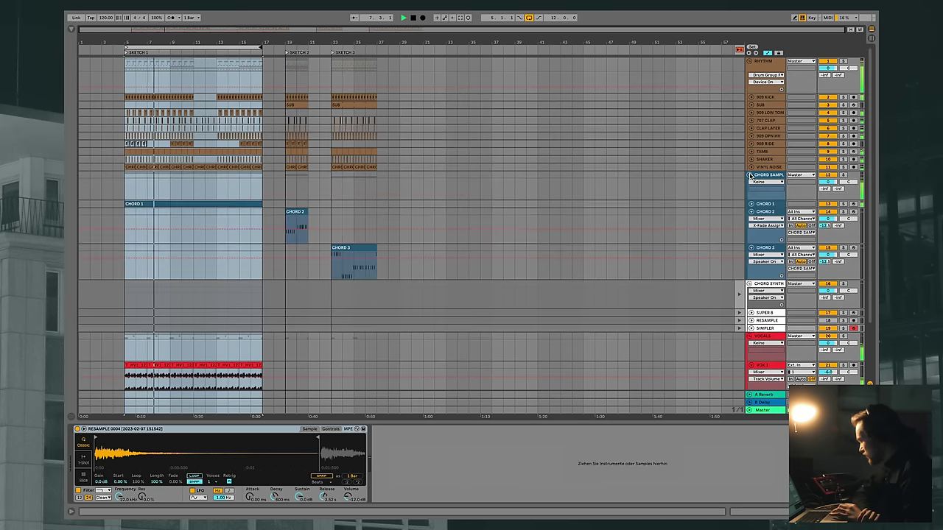
{"action": "scroll", "coordinate": [751, 174], "scroll_direction": "down", "scroll_amount": 2}
{"action": "left_click", "coordinate": [751, 163]}
{"action": "left_click", "coordinate": [751, 154]}
{"action": "scroll", "coordinate": [390, 174], "scroll_direction": "down", "scroll_amount": 1}
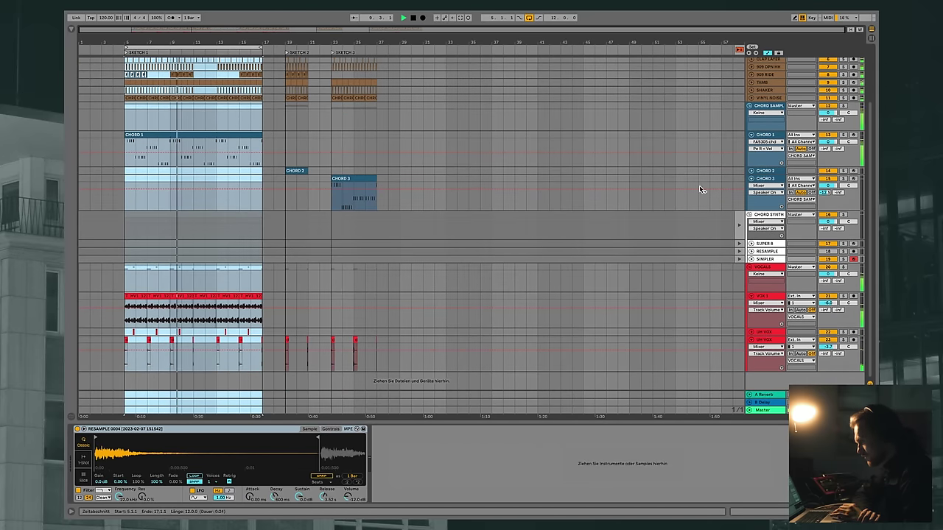
{"action": "left_click", "coordinate": [751, 178]}
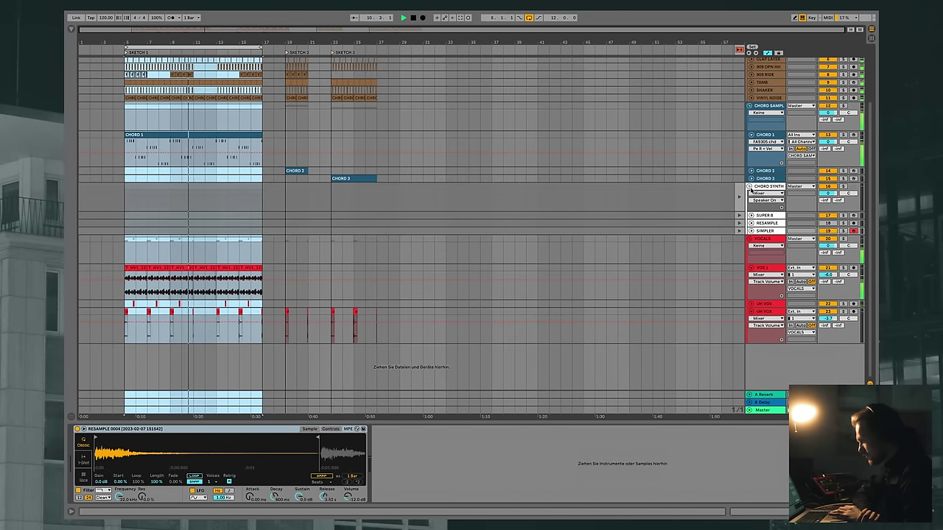
{"action": "left_click", "coordinate": [751, 186]}
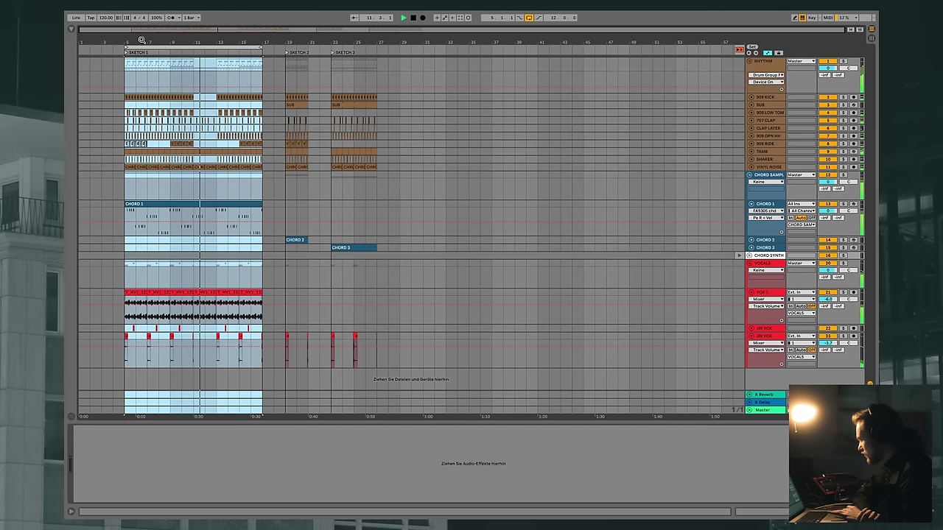
{"action": "left_click_drag", "start_coordinate": [141, 40], "coordinate": [142, 74]}
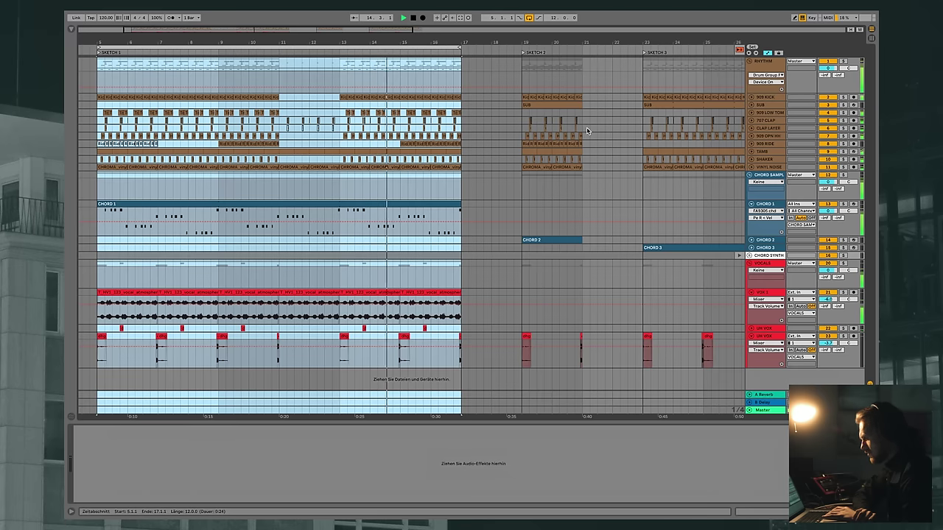
{"action": "key", "text": "space"}
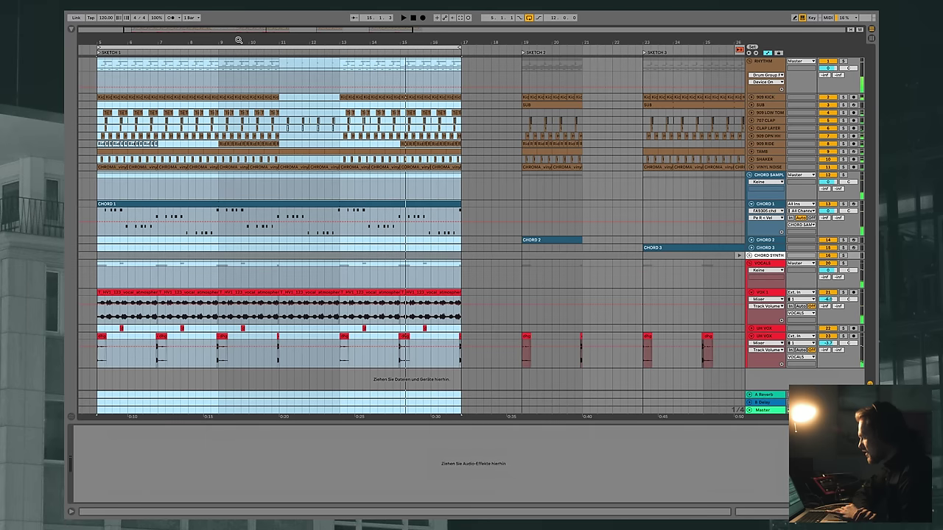
Audition SKETCH 2 and SKETCH 3 from their SUB clips, unfolding the CHORD 3 track during playback
{"action": "left_click", "coordinate": [527, 104]}
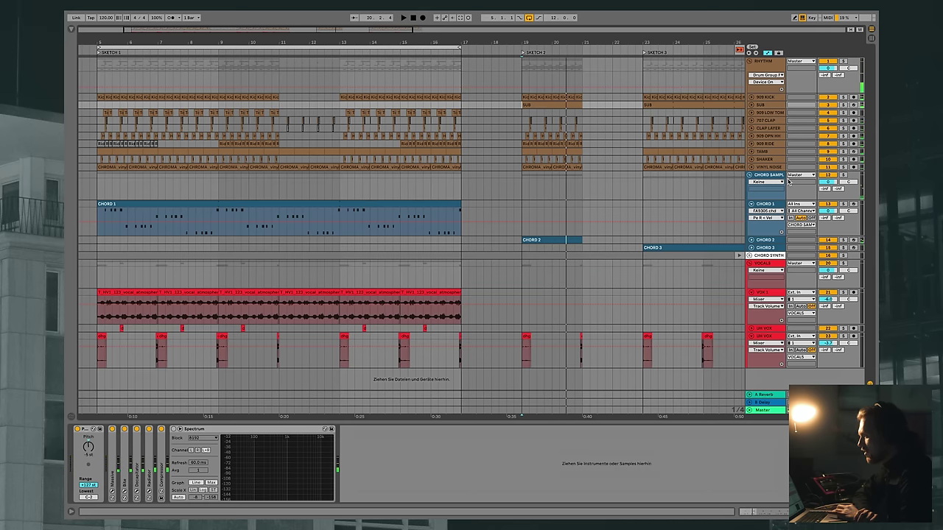
{"action": "scroll", "coordinate": [642, 125], "scroll_direction": "right", "scroll_amount": 4}
{"action": "left_click", "coordinate": [531, 102]}
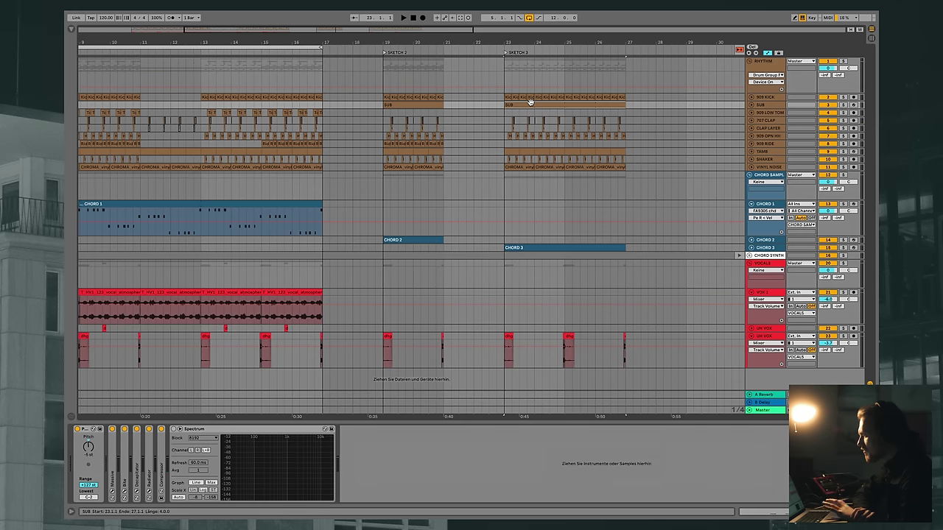
{"action": "key", "text": "space"}
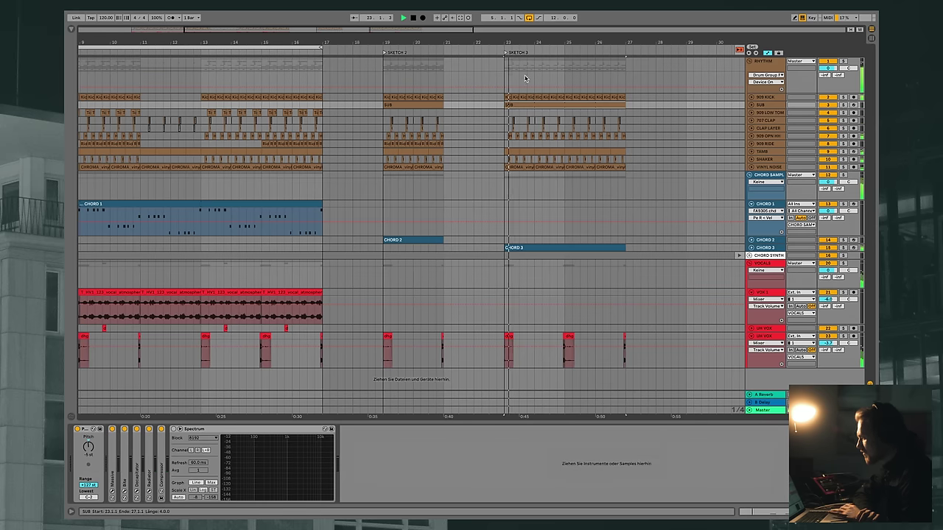
{"action": "left_click", "coordinate": [751, 248]}
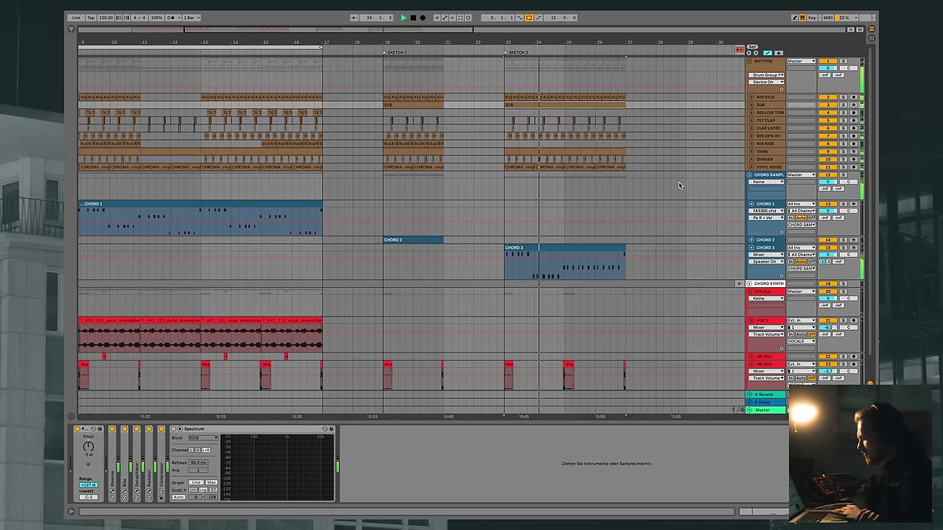
{"action": "left_click", "coordinate": [507, 56]}
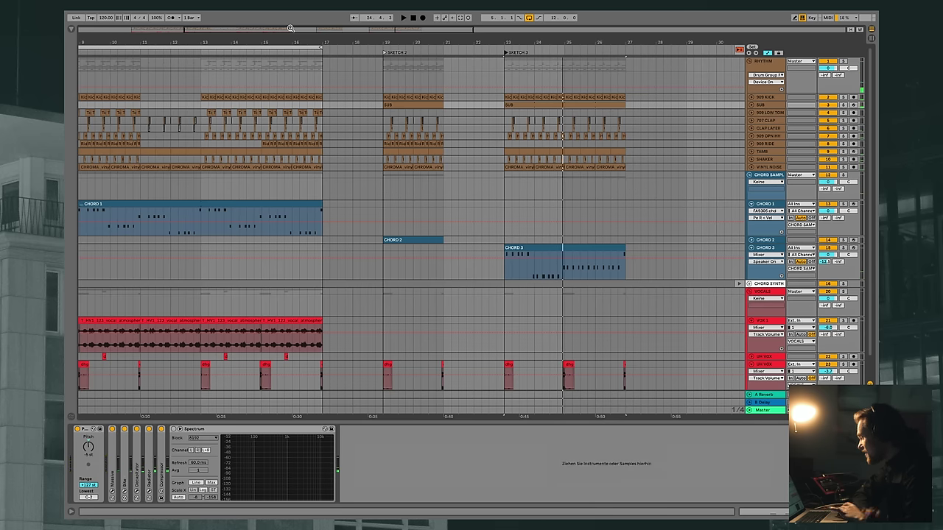
{"action": "left_click_drag", "start_coordinate": [284, 42], "coordinate": [285, 42]}
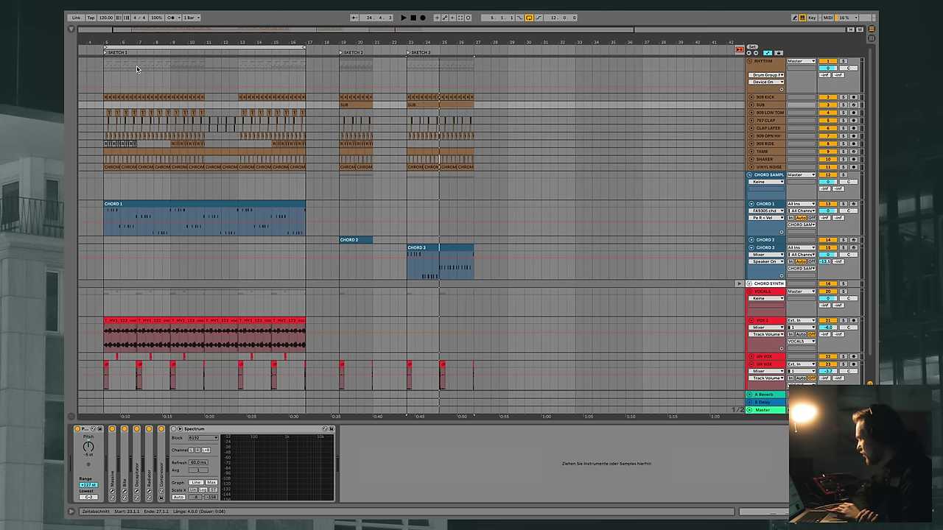
{"action": "left_click_drag", "start_coordinate": [115, 45], "coordinate": [74, 35]}
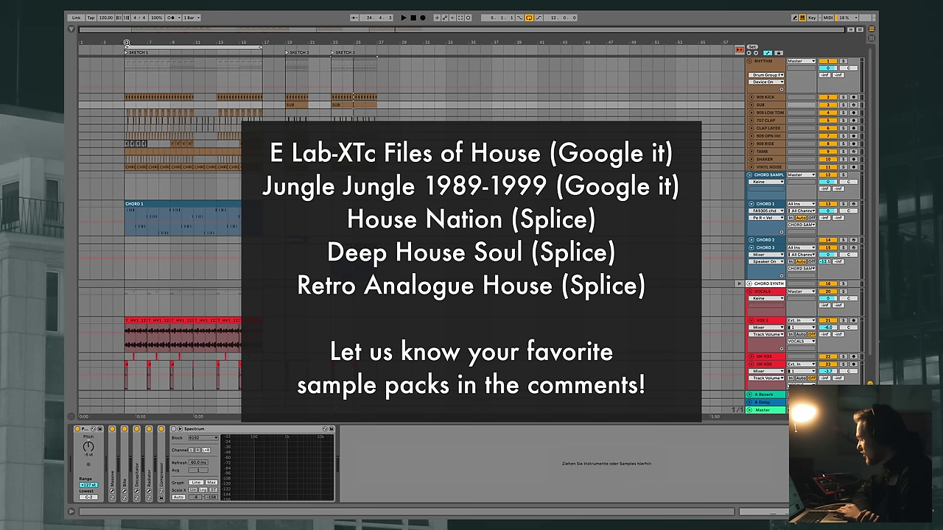
{"action": "left_click_drag", "start_coordinate": [127, 42], "coordinate": [137, 42]}
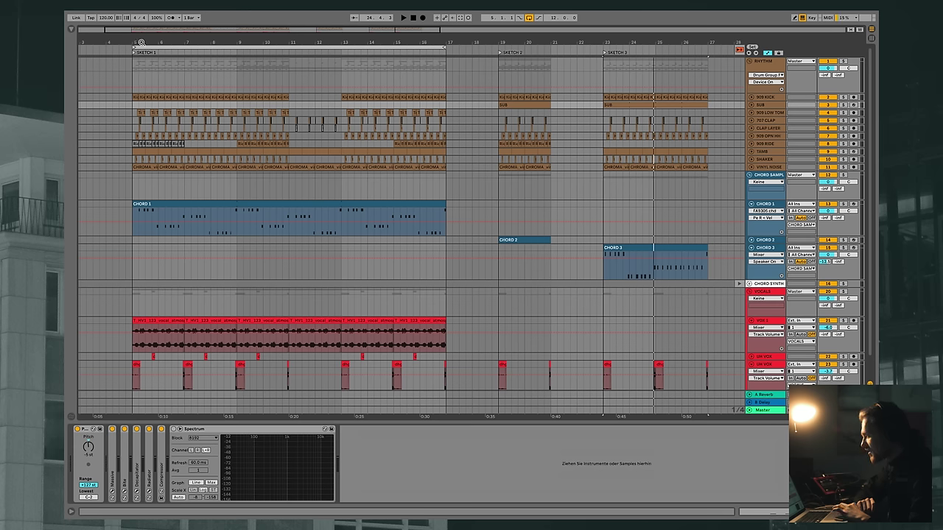
{"action": "left_click_drag", "start_coordinate": [140, 42], "coordinate": [140, 29]}
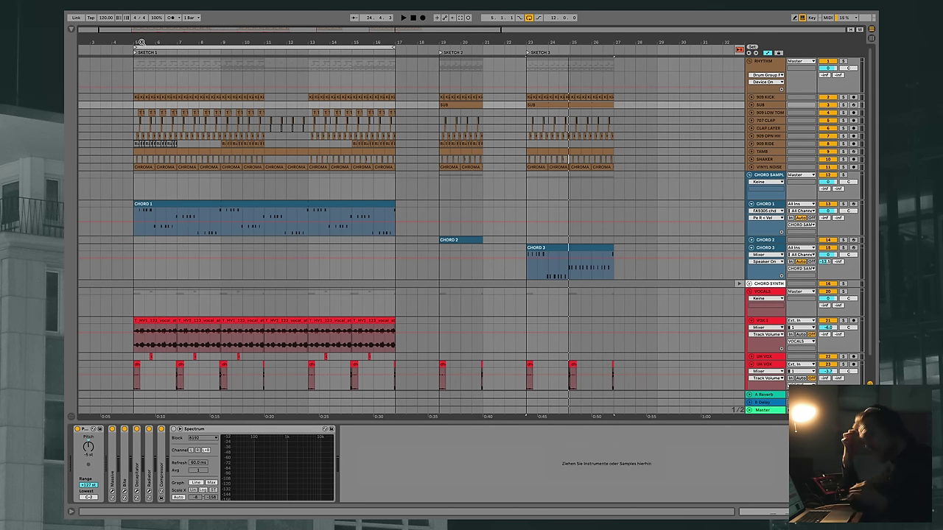
{"action": "left_click_drag", "start_coordinate": [142, 42], "coordinate": [137, 42]}
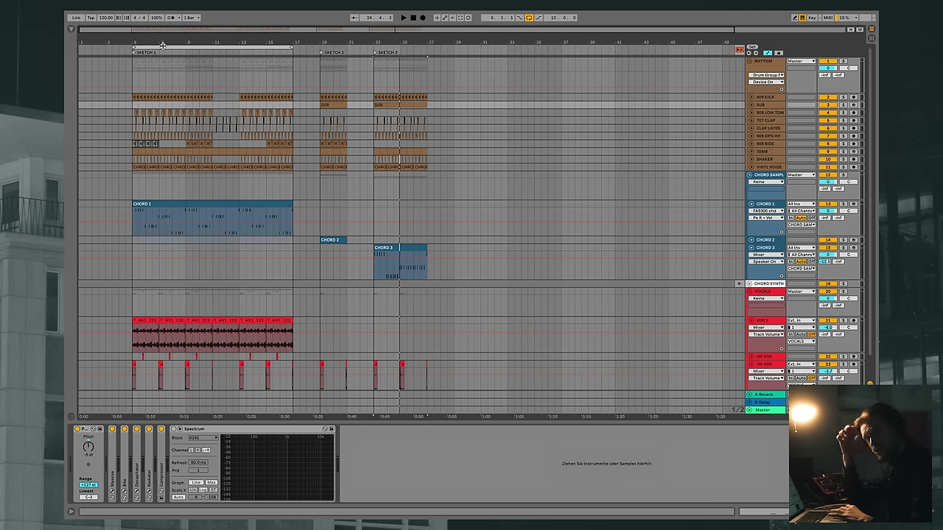
Show the browser with the sample pack folders inside Samples
{"action": "left_click", "coordinate": [72, 30]}
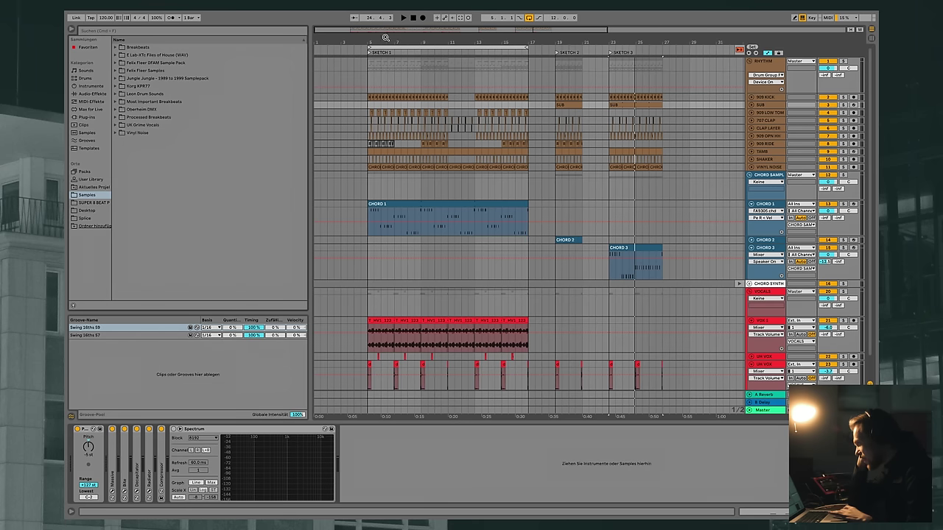
{"action": "mouse_move", "coordinate": [385, 38]}
{"action": "left_mouse_down"}
{"action": "mouse_move", "coordinate": [380, 53]}
{"action": "mouse_move", "coordinate": [374, 42]}
{"action": "left_mouse_up"}
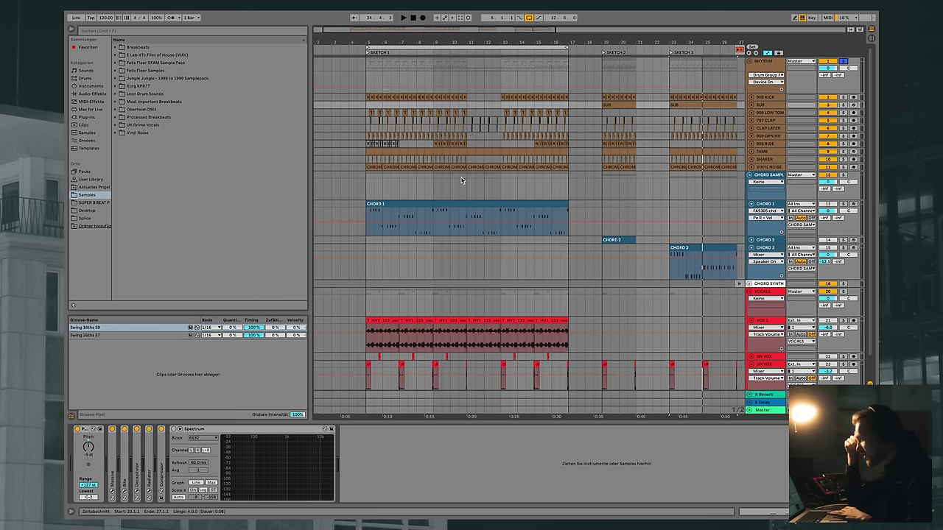
Play the soloed RHYTHM group from bar 9 and set the loop to two bars, from bar 9 to bar 11
{"action": "left_click", "coordinate": [433, 181]}
{"action": "key", "text": "space"}
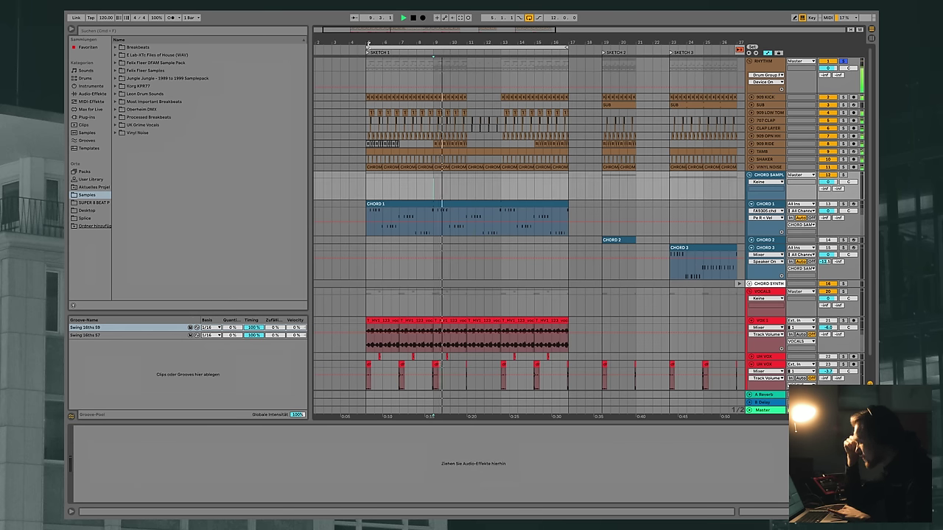
{"action": "left_click", "coordinate": [374, 47]}
{"action": "left_click_drag", "start_coordinate": [375, 48], "coordinate": [435, 47]}
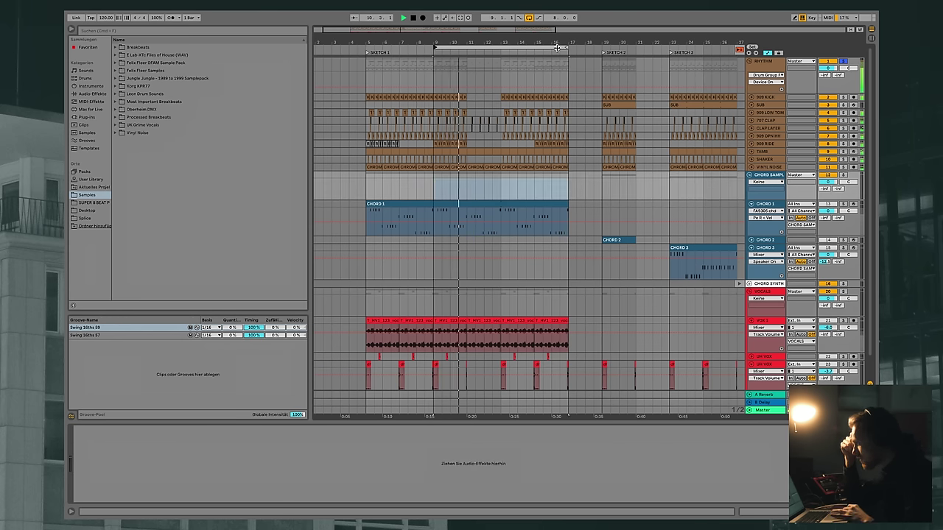
{"action": "left_click_drag", "start_coordinate": [565, 46], "coordinate": [471, 47]}
{"action": "key", "text": "z"}
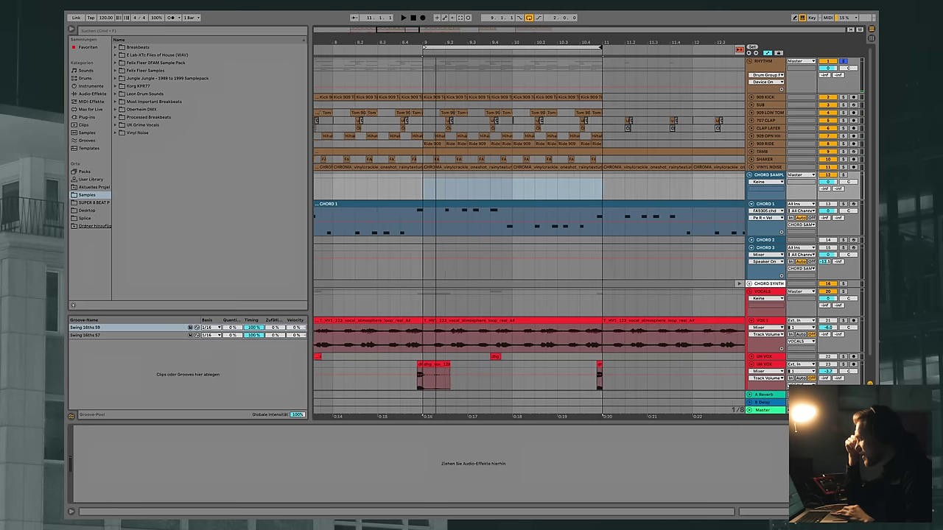
Audition the soloed 909 KICK track with Redux bypassed and re-enabled, unfolding the track for this and collapsing it again
{"action": "left_click", "coordinate": [752, 97]}
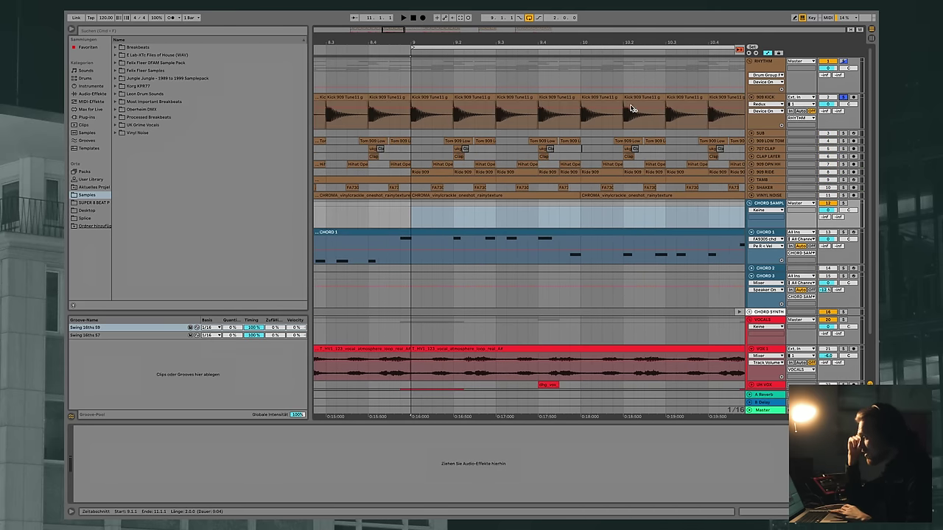
{"action": "left_click", "coordinate": [425, 98]}
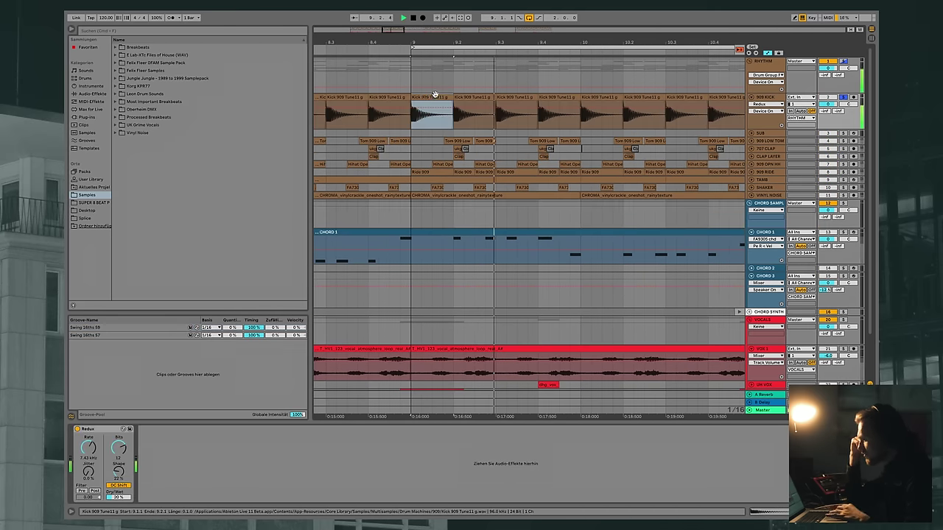
{"action": "left_click", "coordinate": [77, 429]}
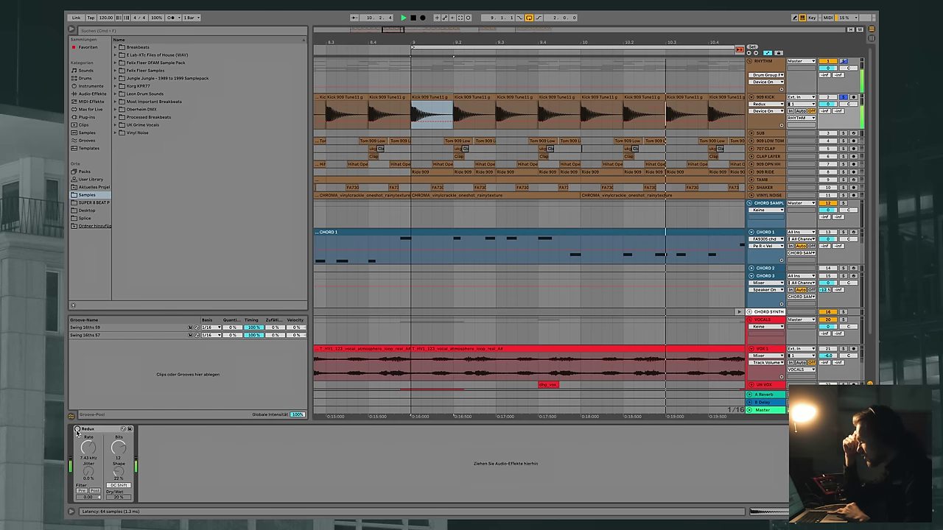
{"action": "left_click", "coordinate": [77, 430]}
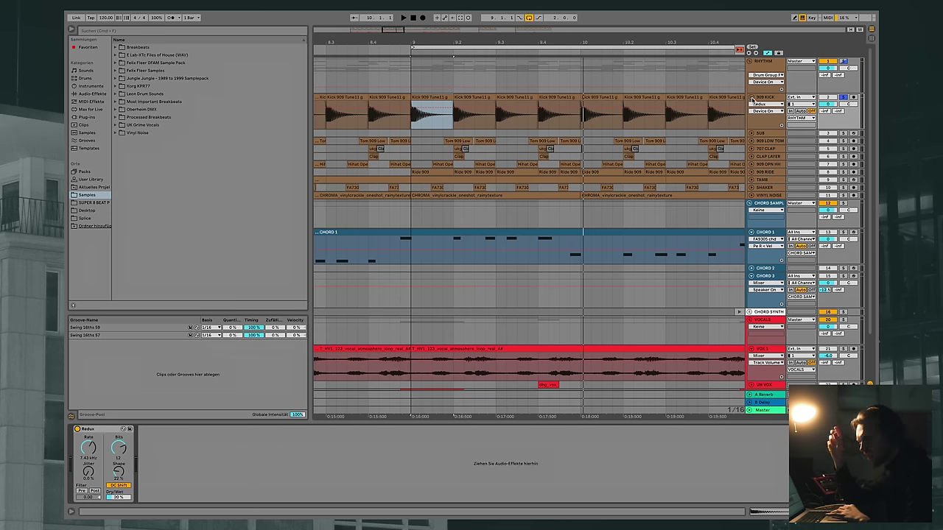
{"action": "left_click", "coordinate": [752, 98]}
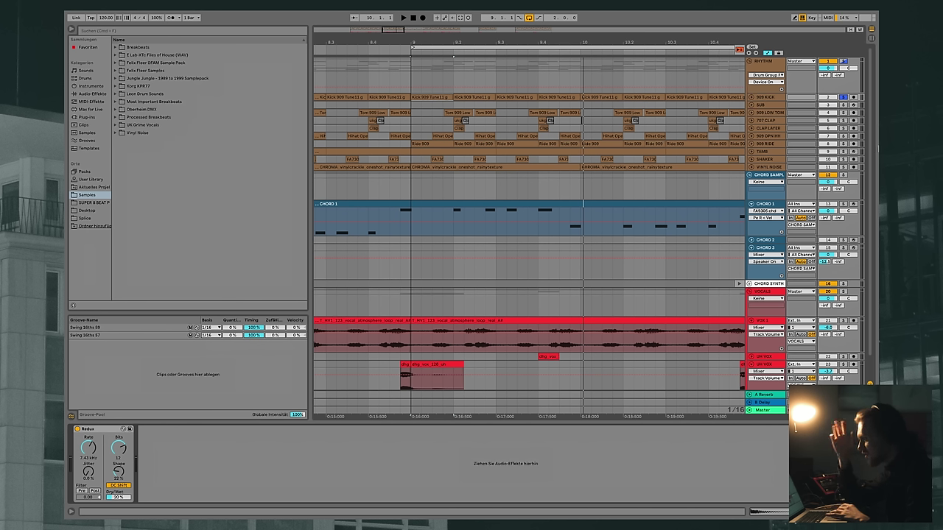
Unfold the 909 LOW TOM track, solo it within the rhythm group and play it back
{"action": "left_click", "coordinate": [752, 113]}
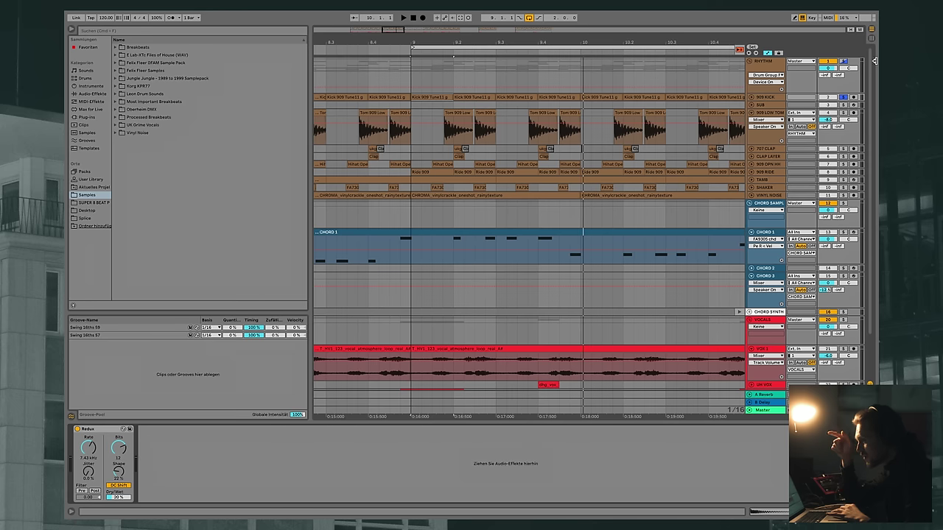
{"action": "key", "text": "space"}
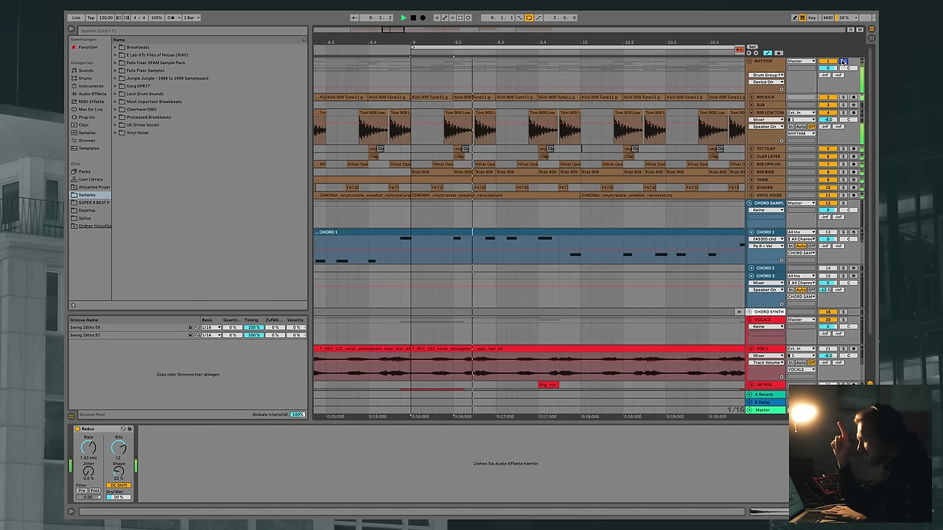
{"action": "left_click", "coordinate": [844, 113]}
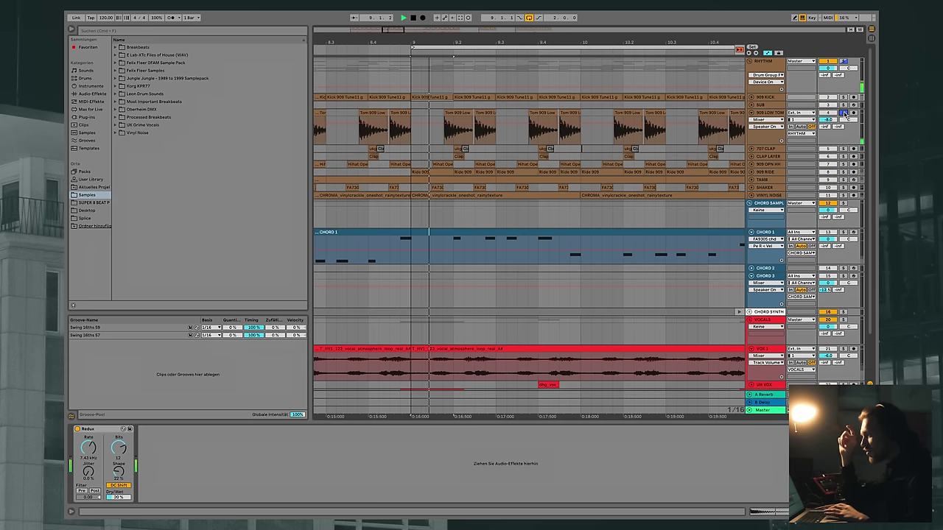
{"action": "left_click", "coordinate": [448, 111]}
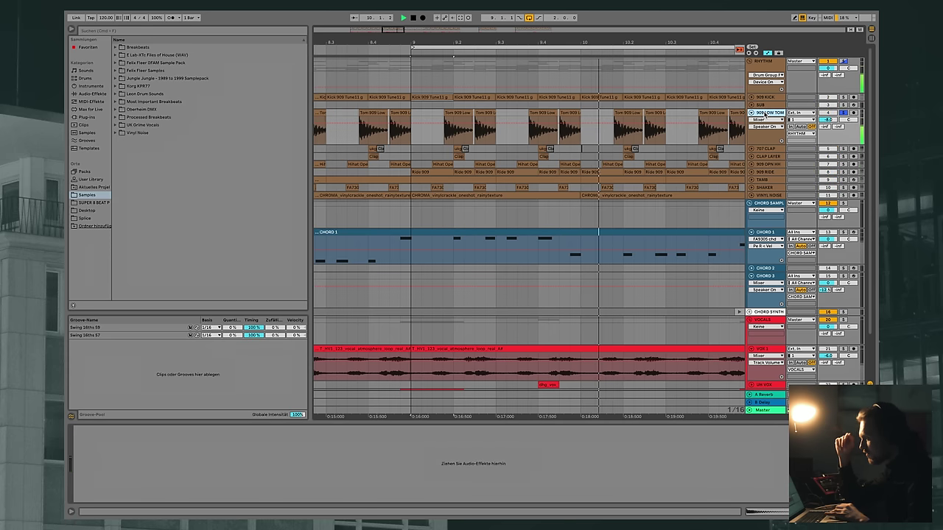
{"action": "key", "text": "space"}
Examine the start positions of the two Tom 909 Low clips around beat 9.4 against the grid
{"action": "left_click_drag", "start_coordinate": [594, 43], "coordinate": [594, 107]}
{"action": "scroll", "coordinate": [671, 153], "scroll_direction": "left", "scroll_amount": 2}
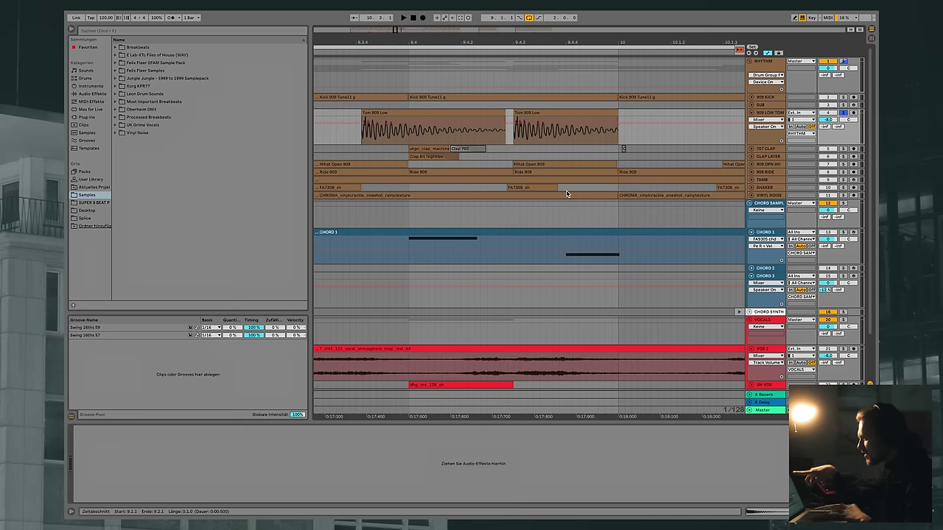
{"action": "left_click", "coordinate": [526, 113]}
{"action": "scroll", "coordinate": [390, 122], "scroll_direction": "left", "scroll_amount": 1}
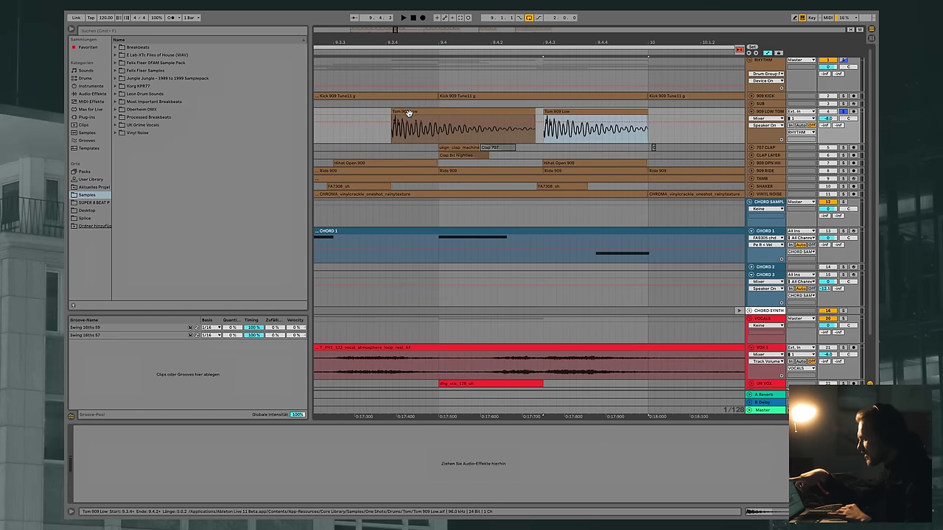
{"action": "left_click", "coordinate": [378, 113]}
{"action": "left_click", "coordinate": [528, 110]}
{"action": "left_click_drag", "start_coordinate": [396, 42], "coordinate": [398, 121]}
{"action": "left_click", "coordinate": [404, 111]}
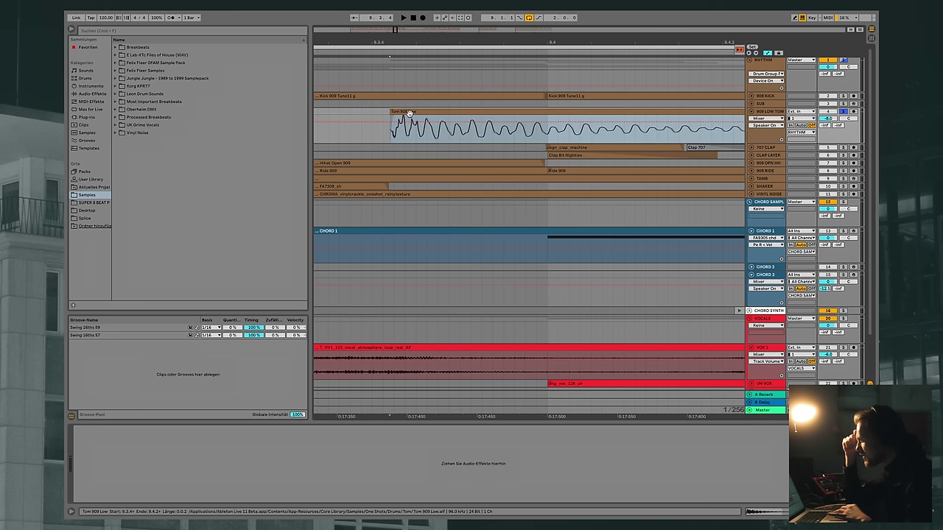
Try to shift the Tom 909 Low clip at about 9.1.4 slightly earlier, and undo the move
{"action": "left_click_drag", "start_coordinate": [414, 42], "coordinate": [476, 1]}
{"action": "left_click", "coordinate": [476, 46]}
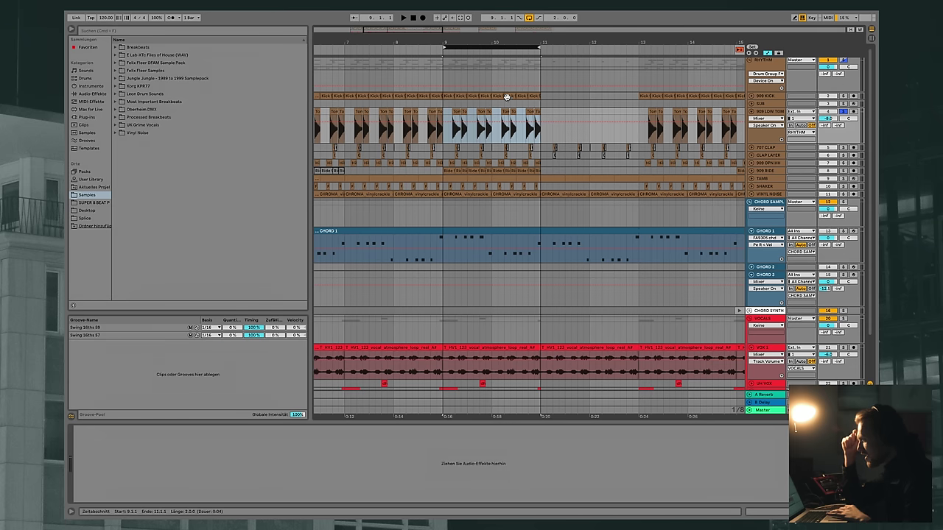
{"action": "left_click_drag", "start_coordinate": [451, 46], "coordinate": [449, 46]}
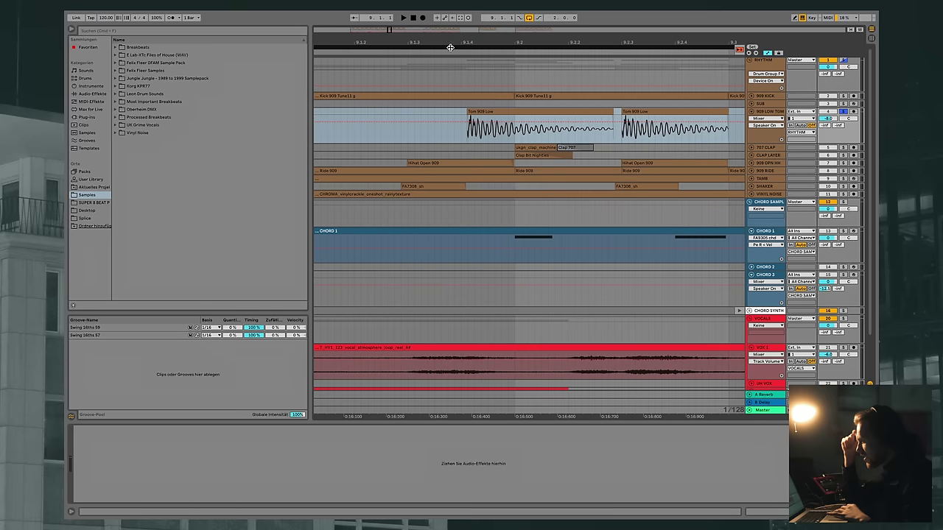
{"action": "left_click", "coordinate": [456, 113]}
{"action": "left_click", "coordinate": [481, 112]}
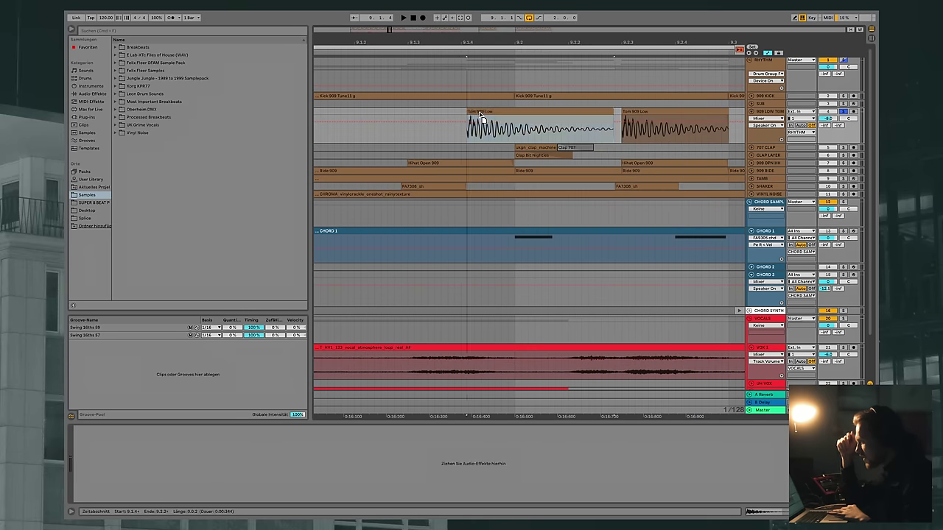
{"action": "left_click_drag", "start_coordinate": [481, 112], "coordinate": [475, 111]}
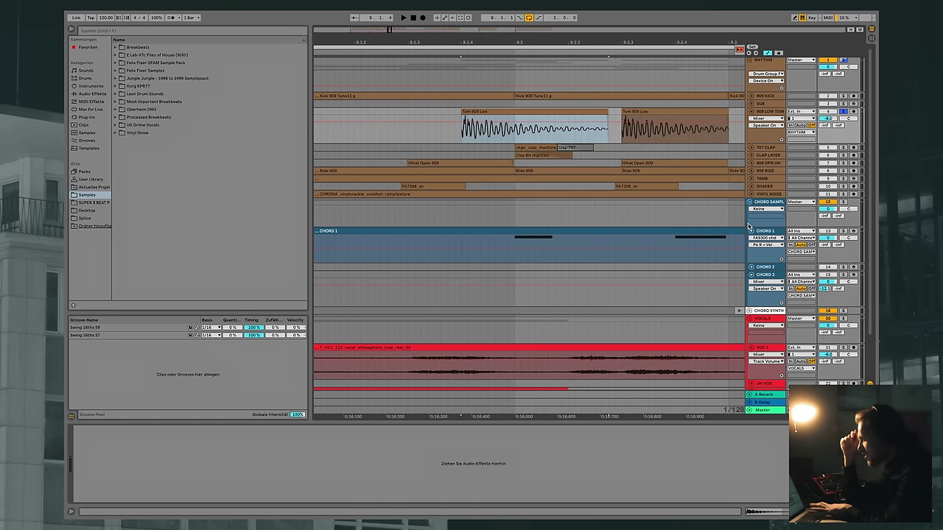
{"action": "key", "text": "ctrl+z"}
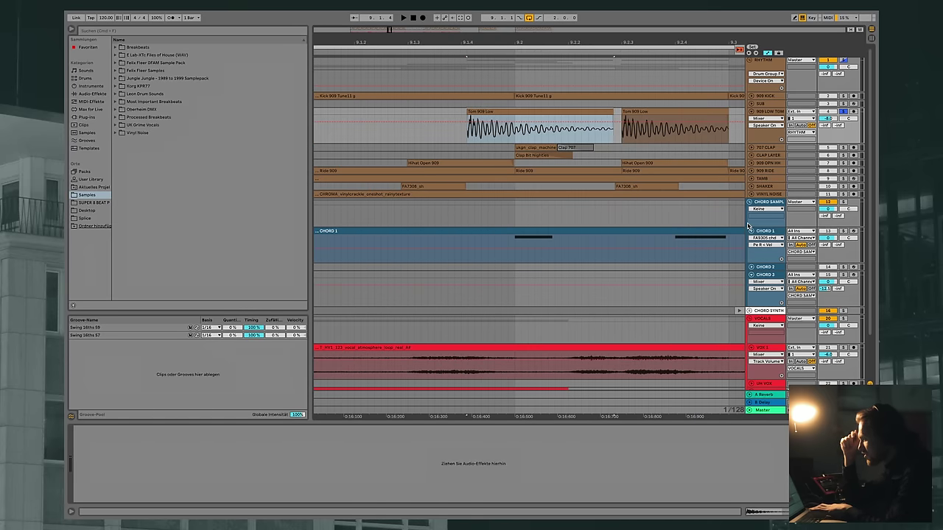
Unfold the TAMB track and inspect the note timing of its MIDI clip in the note editor, closing the editor again
{"action": "left_click", "coordinate": [752, 171]}
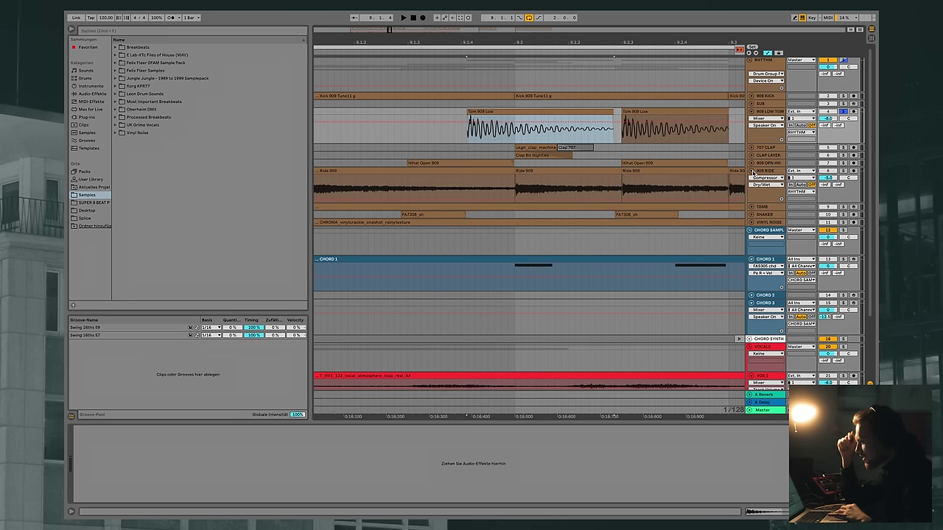
{"action": "left_click", "coordinate": [751, 171]}
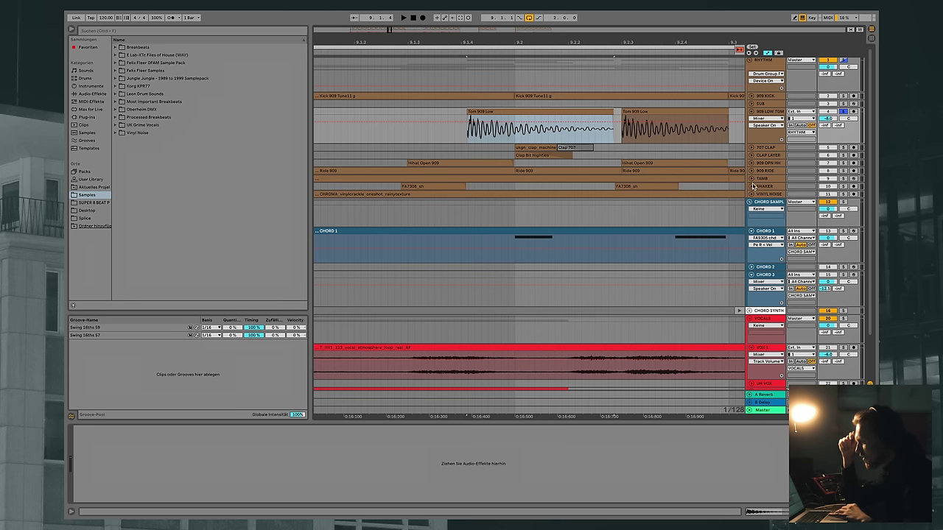
{"action": "left_click", "coordinate": [752, 179]}
{"action": "left_click", "coordinate": [472, 193]}
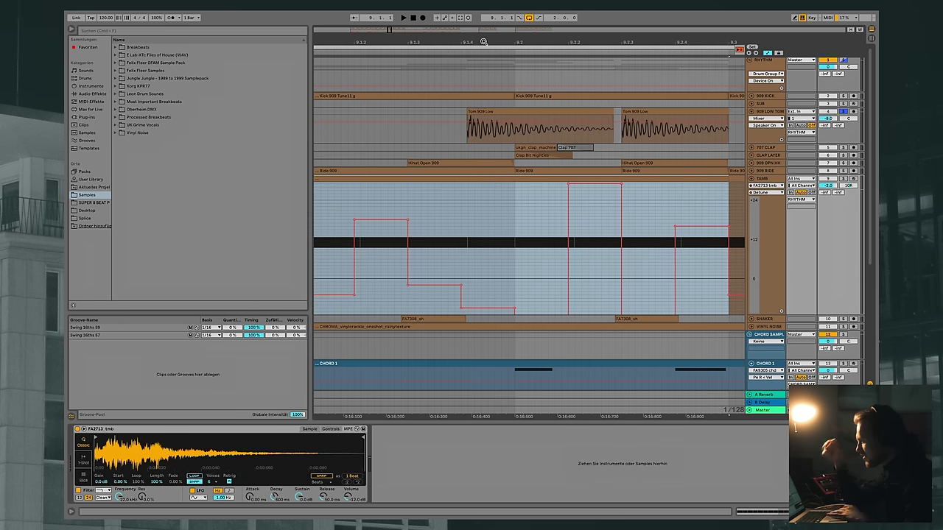
{"action": "left_click_drag", "start_coordinate": [464, 40], "coordinate": [514, 261]}
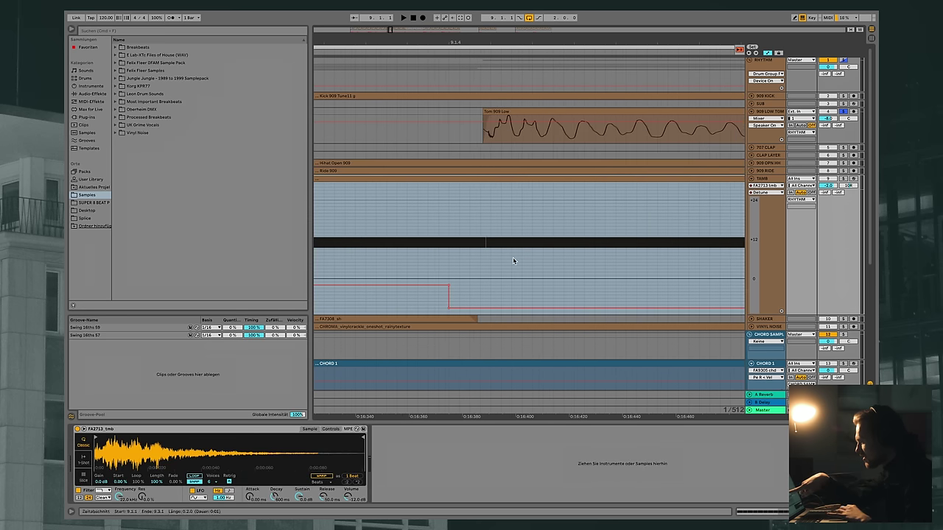
{"action": "double_click", "coordinate": [484, 179]}
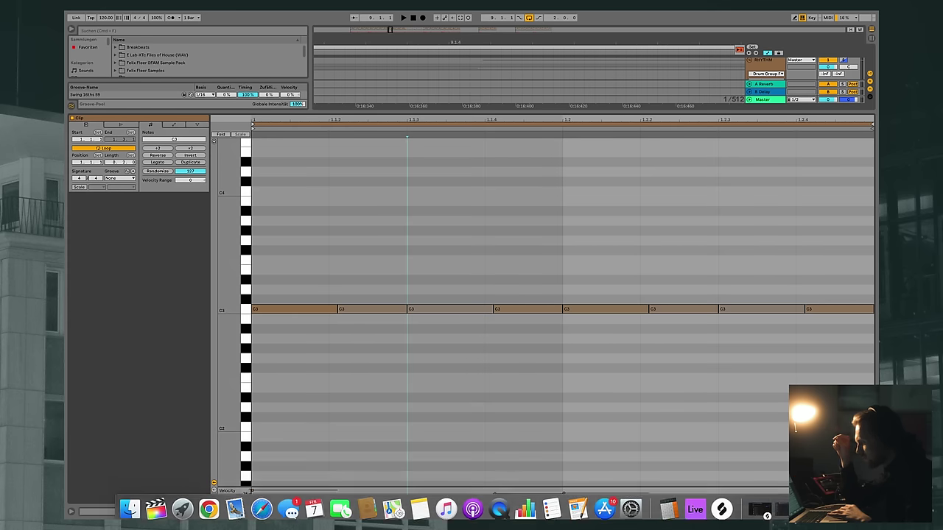
{"action": "key", "text": "super+alt+l"}
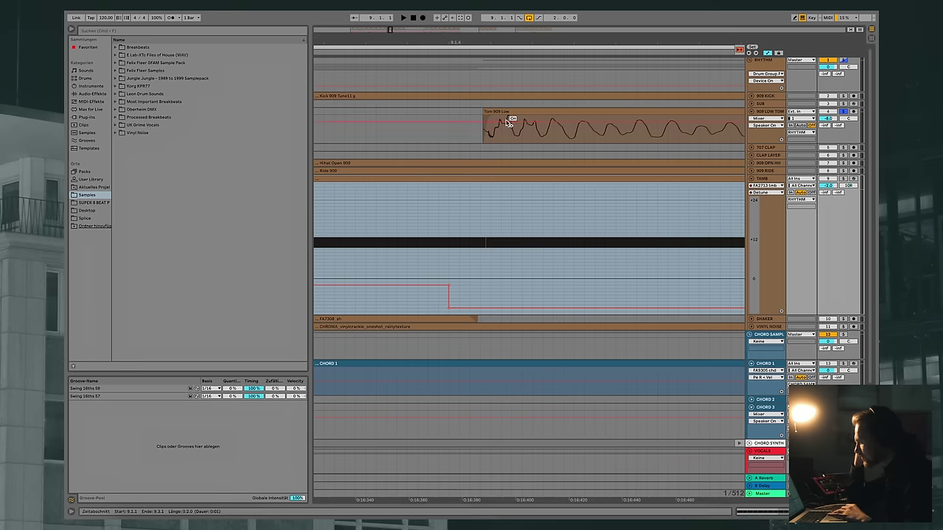
Compare the start of the Tom 909 Low clip near 9.1.4 with the TAMB note at the same position
{"action": "left_click_drag", "start_coordinate": [483, 260], "coordinate": [486, 112]}
{"action": "left_click", "coordinate": [510, 110]}
{"action": "left_click_drag", "start_coordinate": [473, 44], "coordinate": [476, 40]}
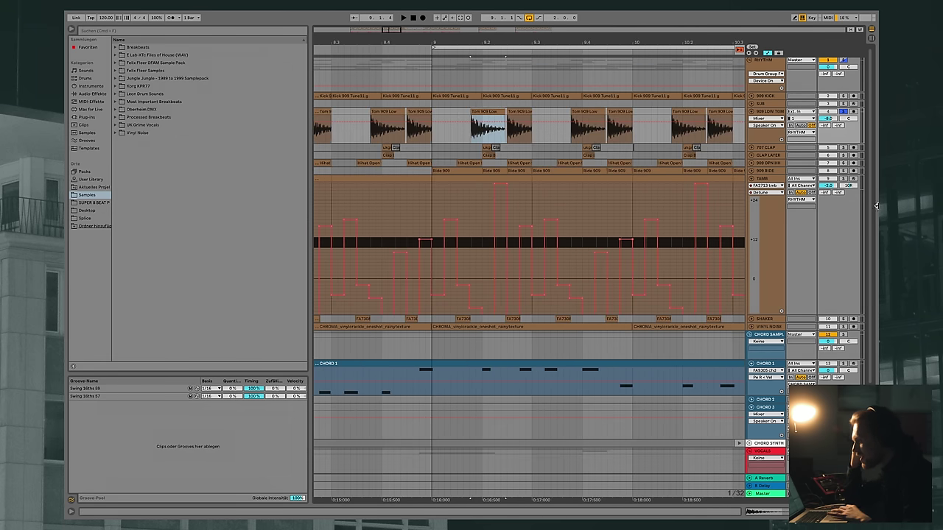
Collapse the 909 LOW TOM track, unfold and solo 707 CLAP, and play it back
{"action": "left_click", "coordinate": [751, 111]}
{"action": "left_click", "coordinate": [752, 118]}
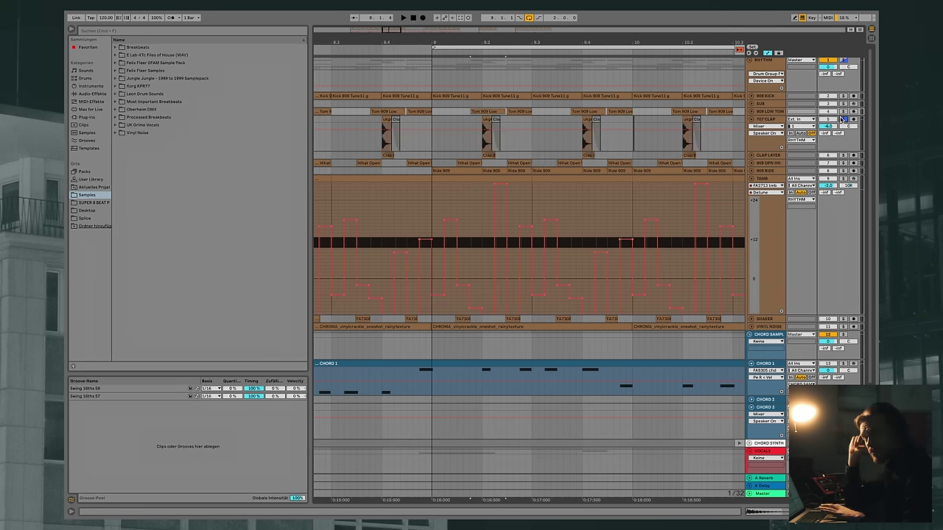
{"action": "key", "text": "space"}
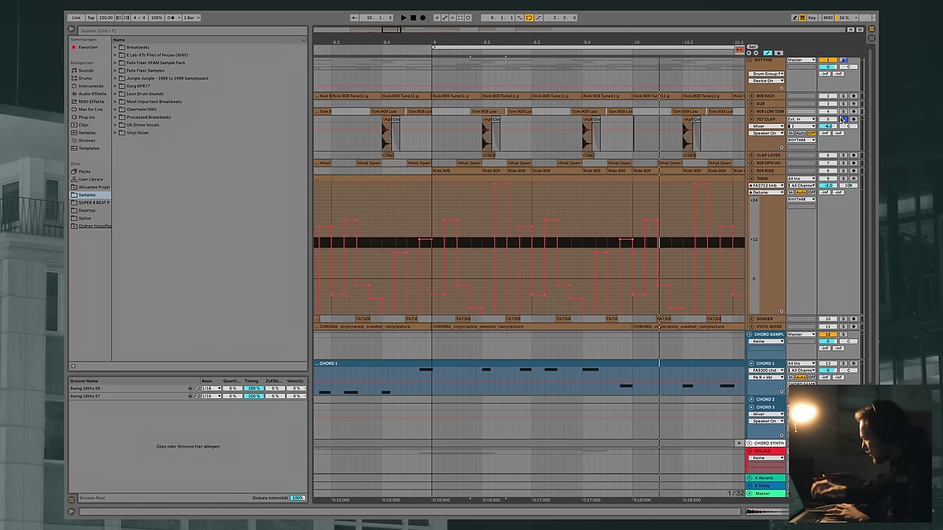
Play the loop from bar 9 with 909 KICK, SUB, 909 LOW TOM and 707 CLAP soloed and the clap track unfolded
{"action": "left_click", "coordinate": [751, 120]}
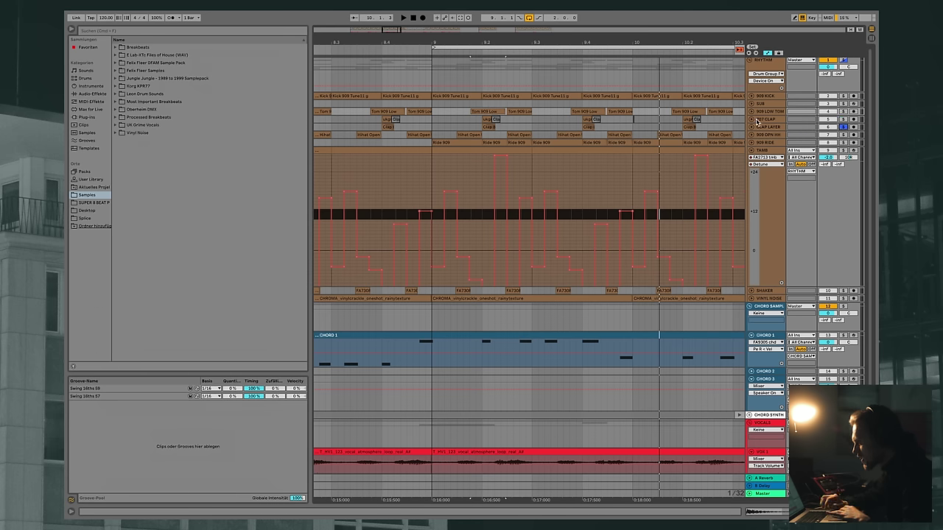
{"action": "left_click", "coordinate": [753, 119]}
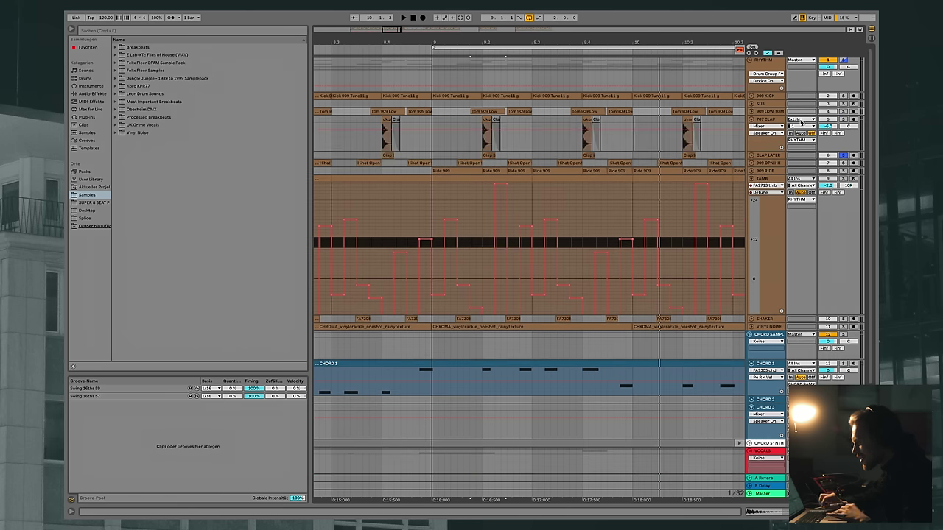
{"action": "left_click", "coordinate": [503, 45]}
{"action": "key", "text": "space"}
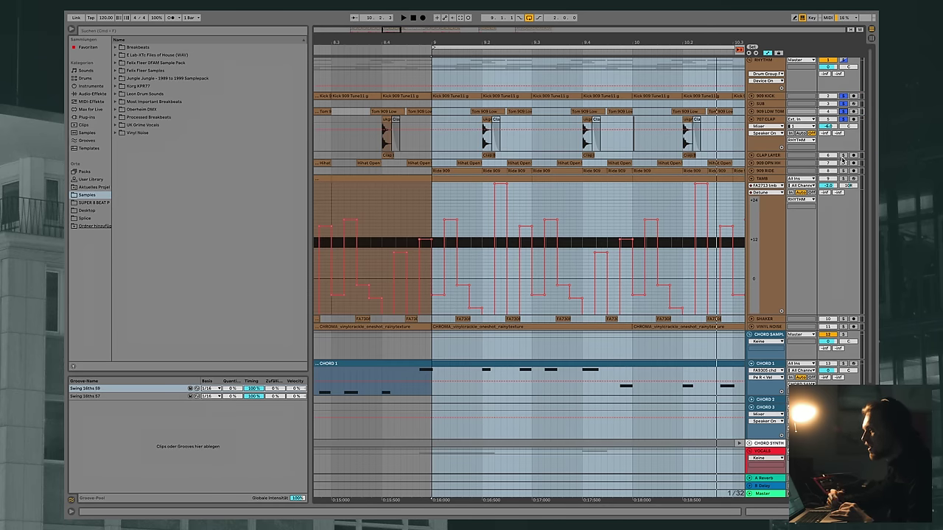
Unfold and solo the CLAP LAYER track, play it, and examine its Clap Bit Nighties clip at beat 9.2
{"action": "left_click", "coordinate": [750, 156]}
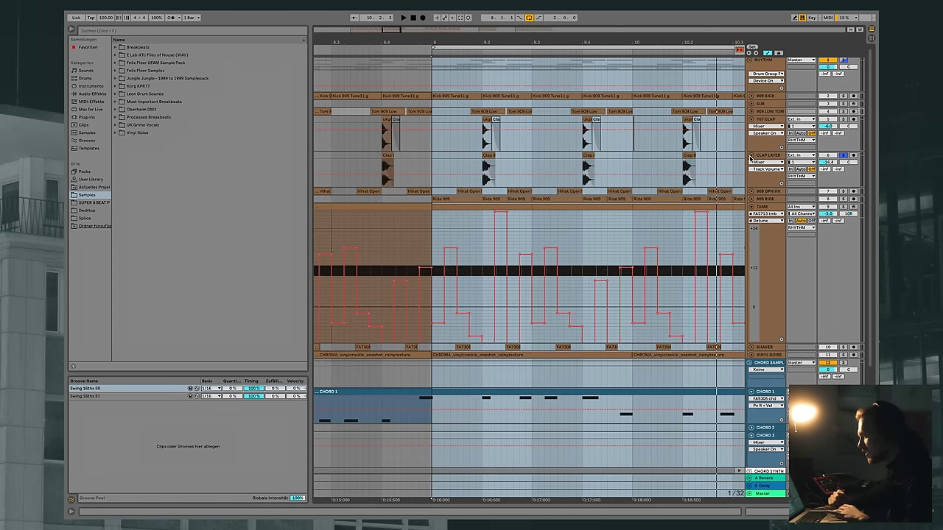
{"action": "left_click", "coordinate": [488, 156]}
{"action": "key", "text": "space"}
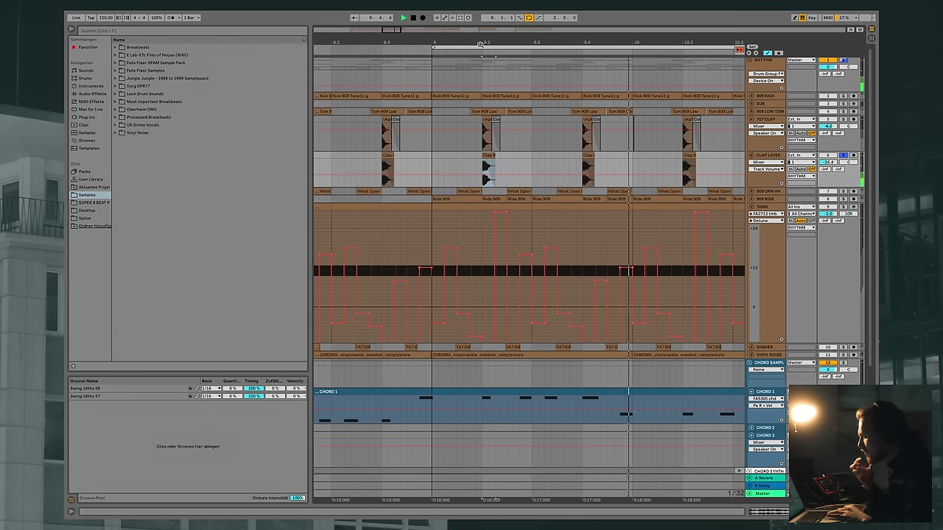
{"action": "left_click_drag", "start_coordinate": [480, 45], "coordinate": [612, 156]}
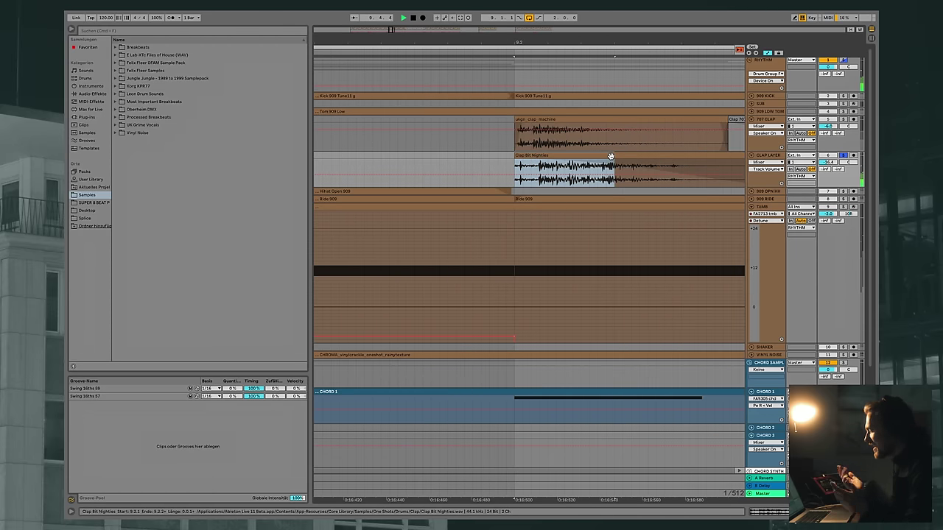
Expand the XTcFiles of House Drum Loops 122-134bpm folder in the E Lab-XTc pack and preview loops FA0702, FA1102 and FA1301
{"action": "double_click", "coordinate": [159, 56]}
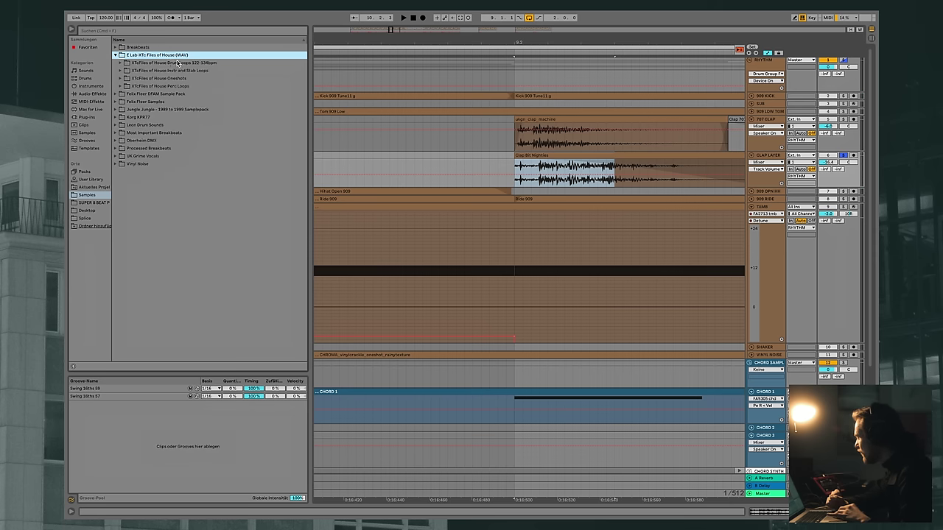
{"action": "left_click", "coordinate": [196, 63]}
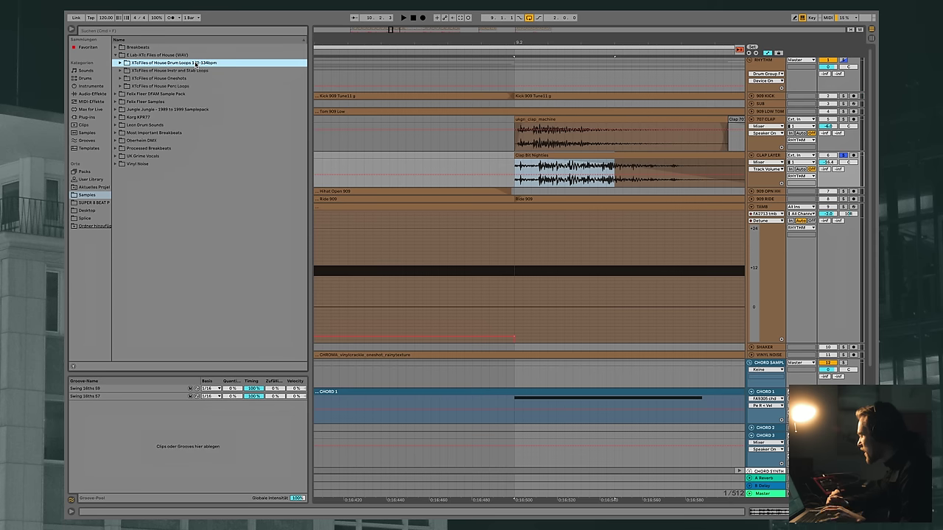
{"action": "key", "text": "Right"}
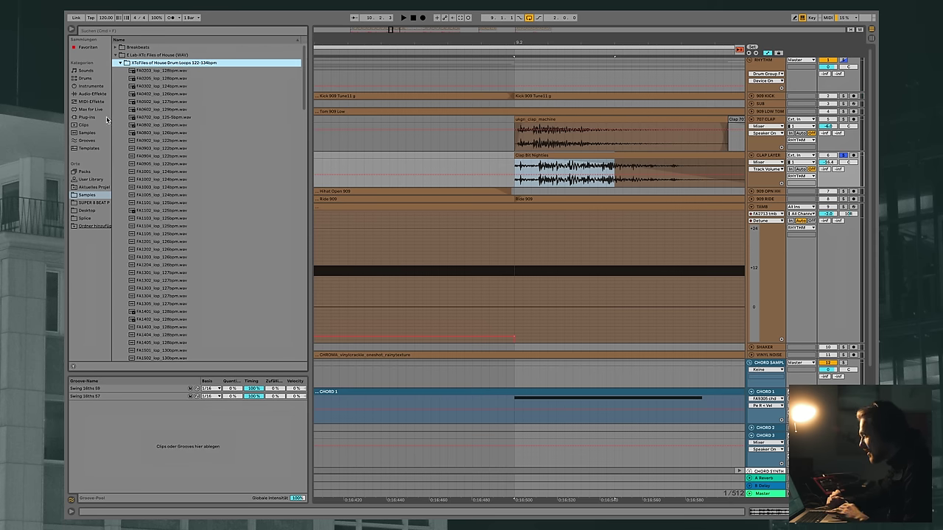
{"action": "left_click", "coordinate": [189, 118]}
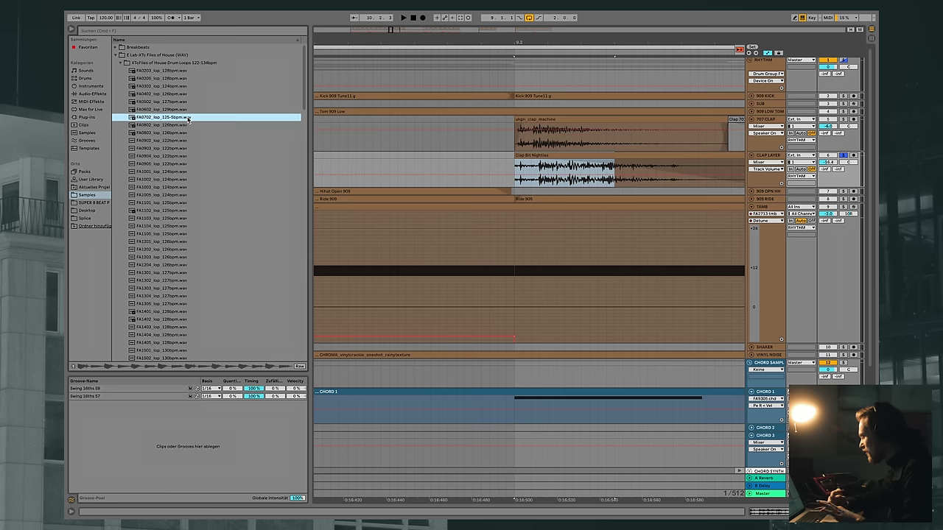
{"action": "left_click", "coordinate": [193, 211]}
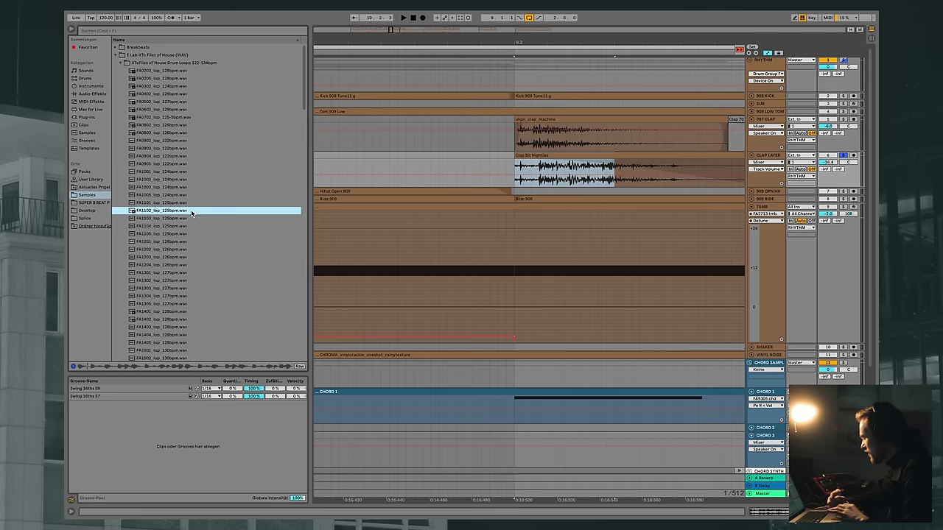
{"action": "left_click", "coordinate": [180, 273]}
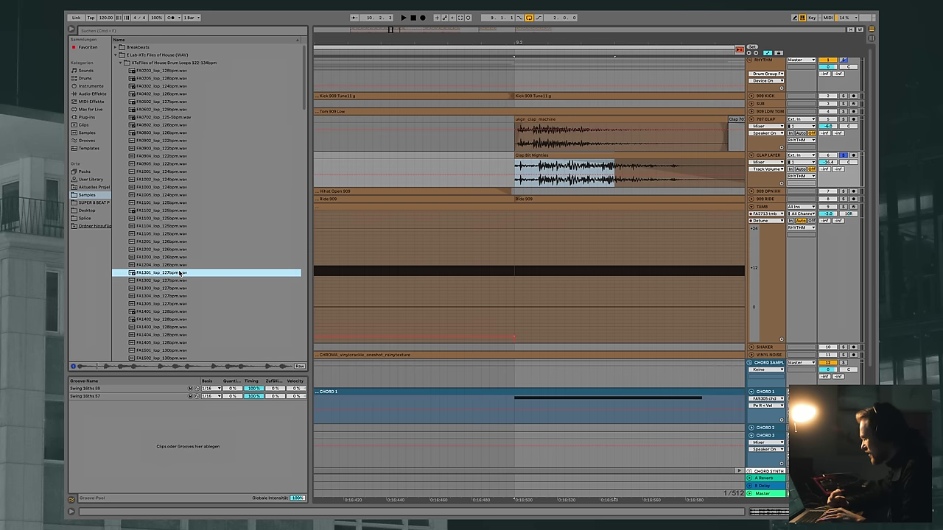
Preview drum loops FA1502, FA0302 and FA0402, and collapse the drum loops folder
{"action": "scroll", "coordinate": [199, 273], "scroll_direction": "down", "scroll_amount": 4}
{"action": "left_click", "coordinate": [208, 278]}
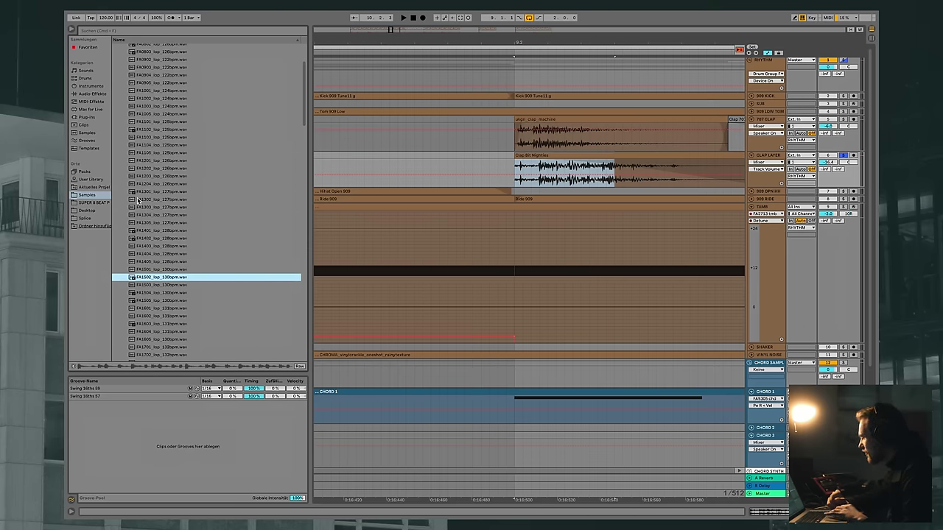
{"action": "scroll", "coordinate": [212, 66], "scroll_direction": "up", "scroll_amount": 3}
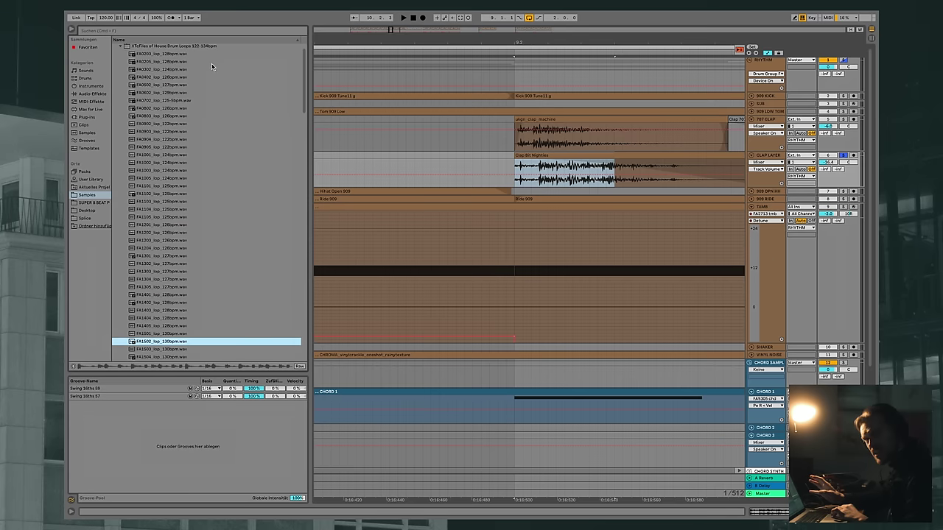
{"action": "left_click", "coordinate": [167, 69]}
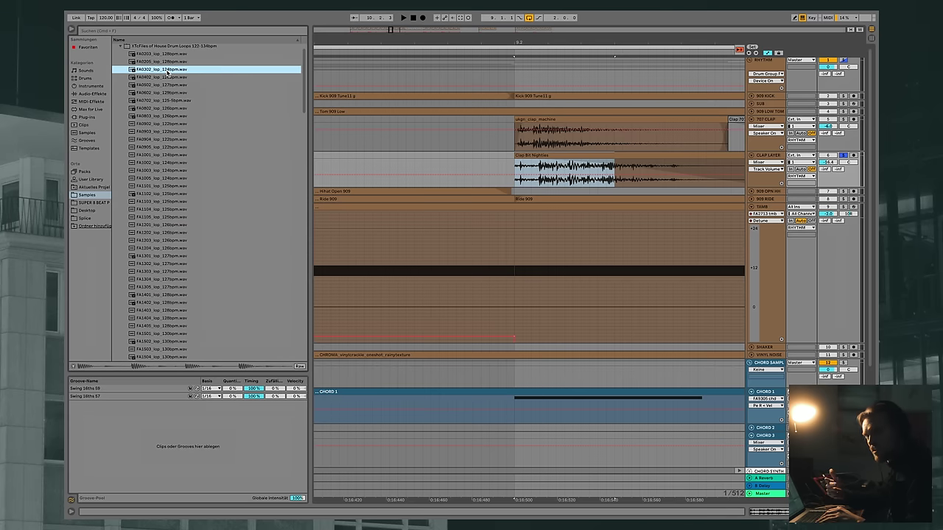
{"action": "key", "text": "Down"}
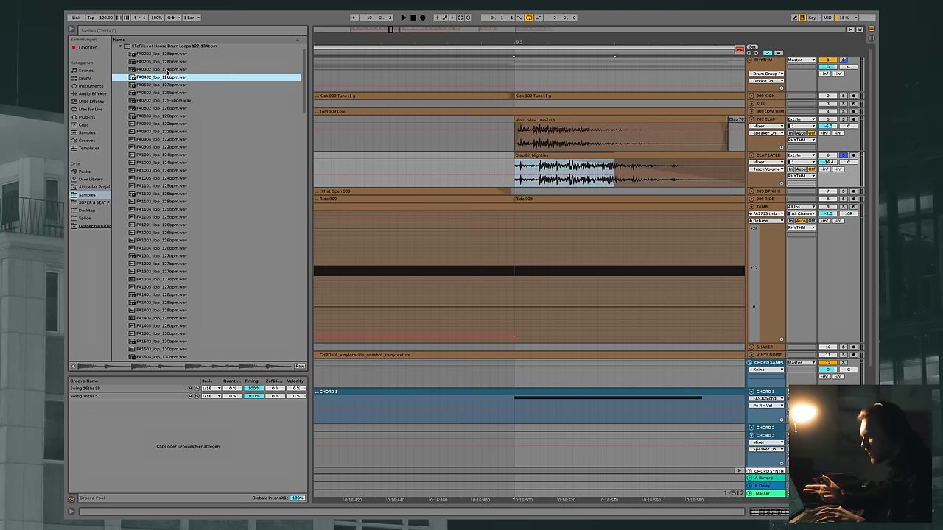
{"action": "key", "text": "Left"}
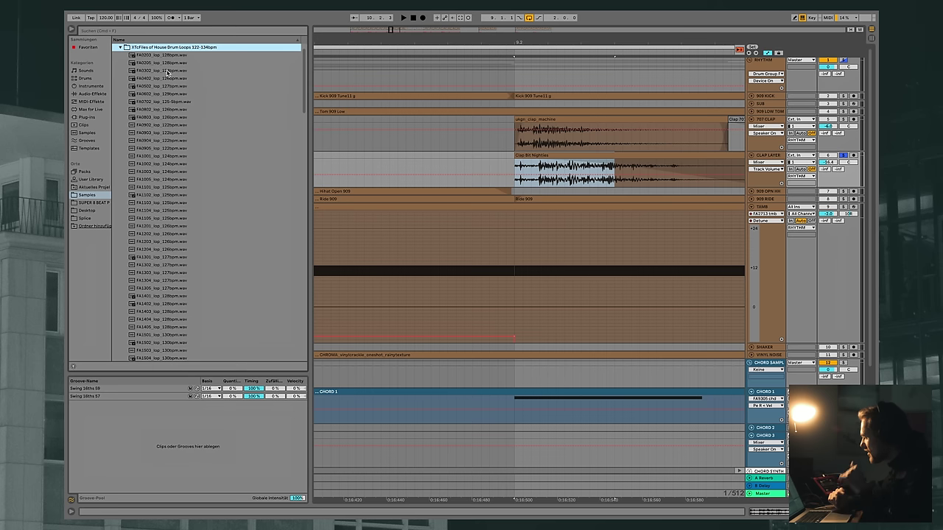
{"action": "key", "text": "Left"}
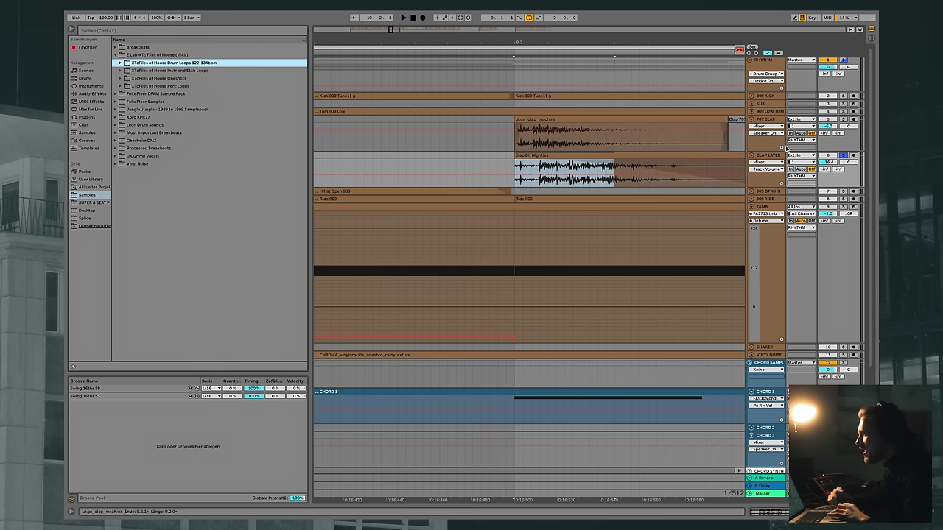
Play the soloed CLAP LAYER track and add 707 CLAP to the solo to hear both claps together
{"action": "key", "text": "space"}
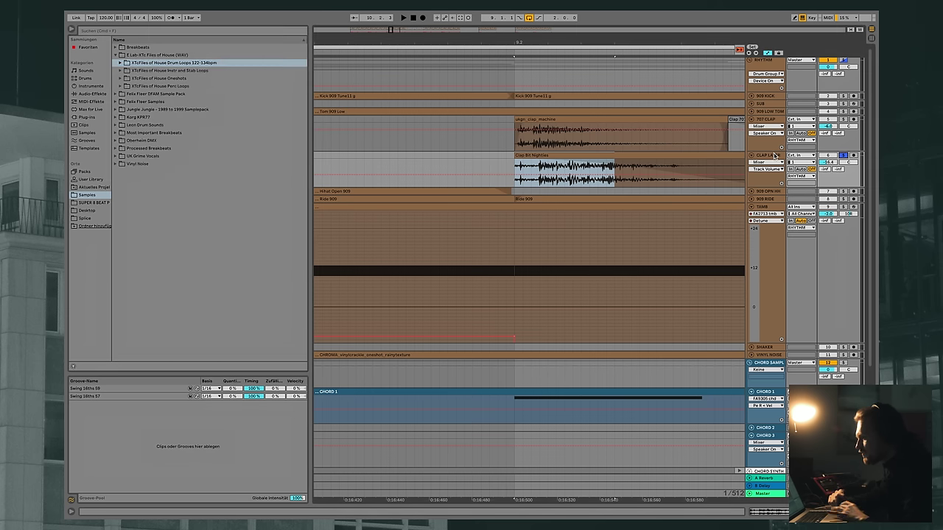
{"action": "left_click", "coordinate": [772, 155]}
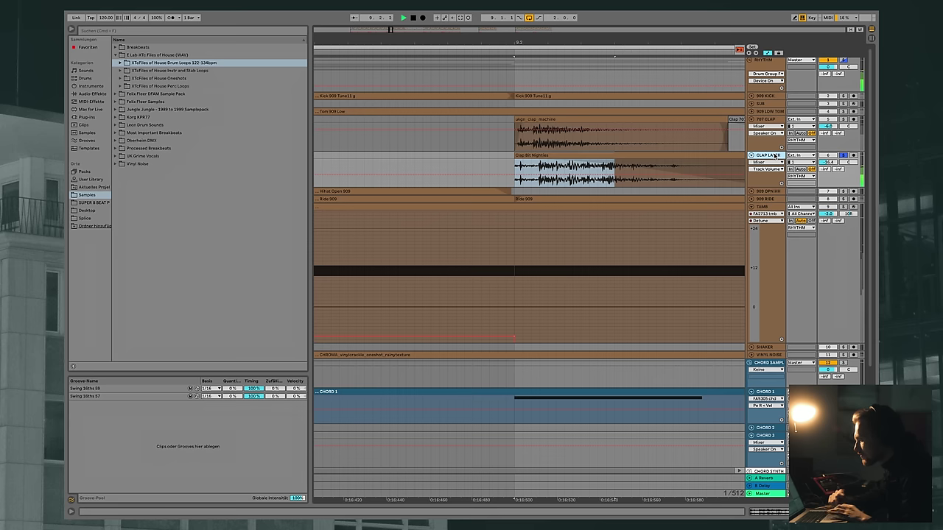
{"action": "left_click", "coordinate": [844, 120]}
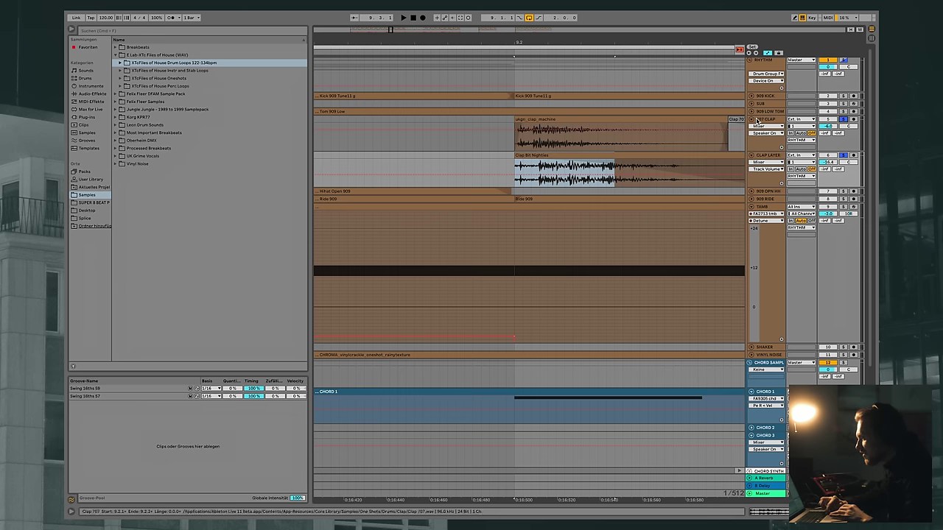
Play the soloed claps and add the 909 KICK, SUB and 909 LOW TOM tracks to the solo to hear them together
{"action": "key", "text": "space"}
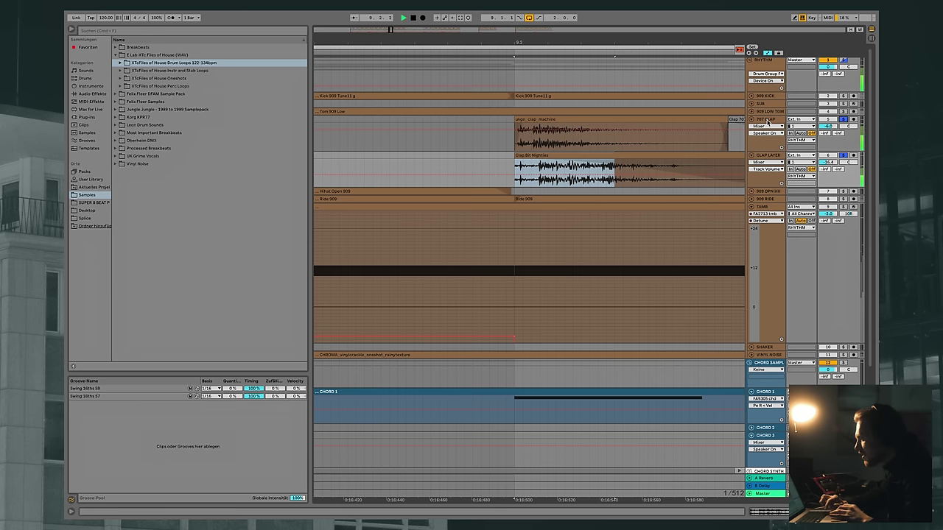
{"action": "left_click", "coordinate": [844, 95]}
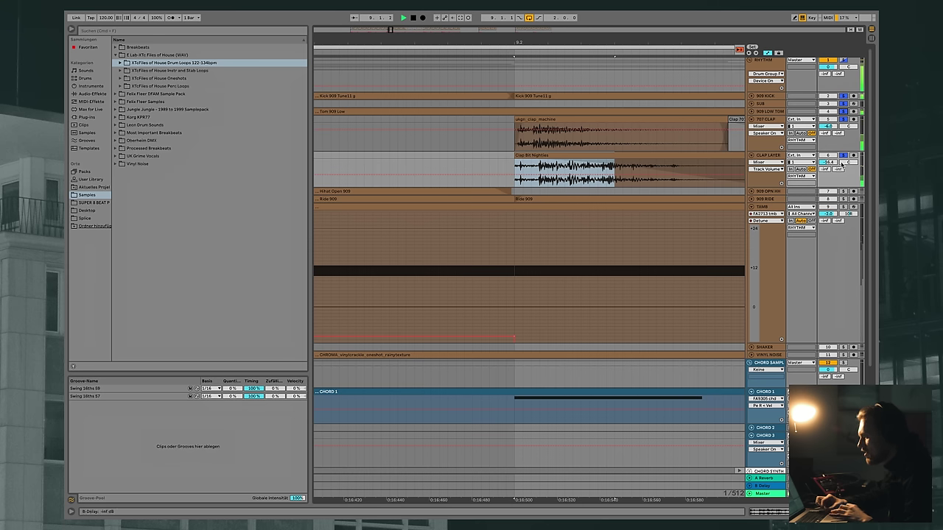
{"action": "key", "text": "space"}
{"action": "left_click_drag", "start_coordinate": [532, 43], "coordinate": [538, 16]}
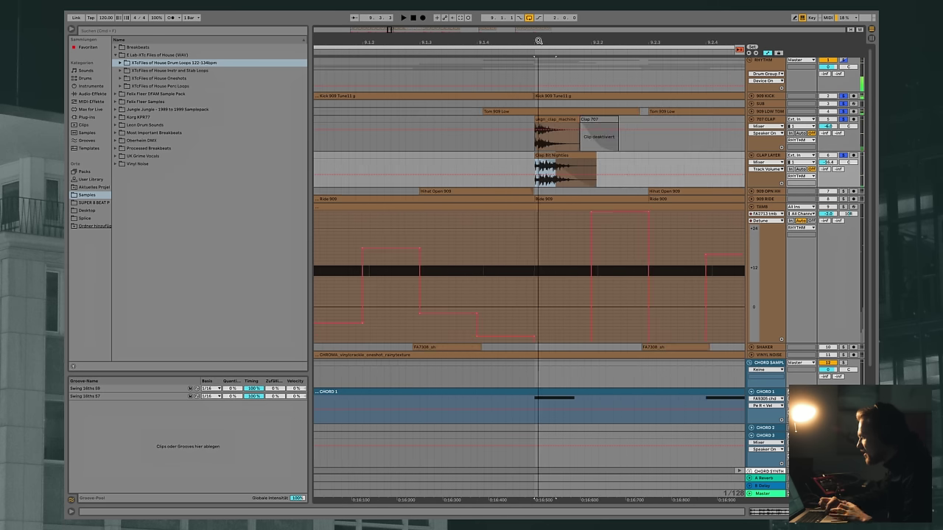
Hide the browser, unfold the 909 OPN HH track and display its device chain
{"action": "left_click", "coordinate": [71, 30]}
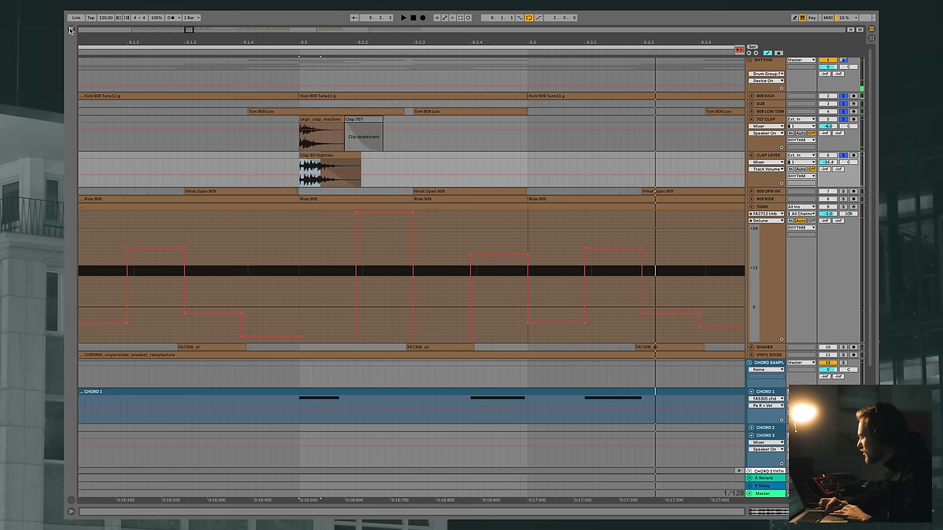
{"action": "left_click", "coordinate": [752, 191]}
{"action": "left_click", "coordinate": [211, 189]}
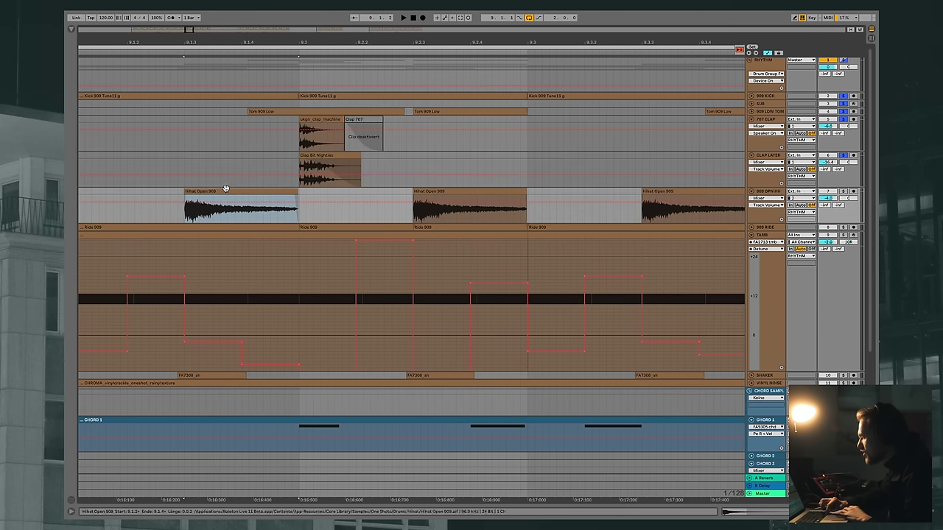
{"action": "left_click", "coordinate": [769, 191]}
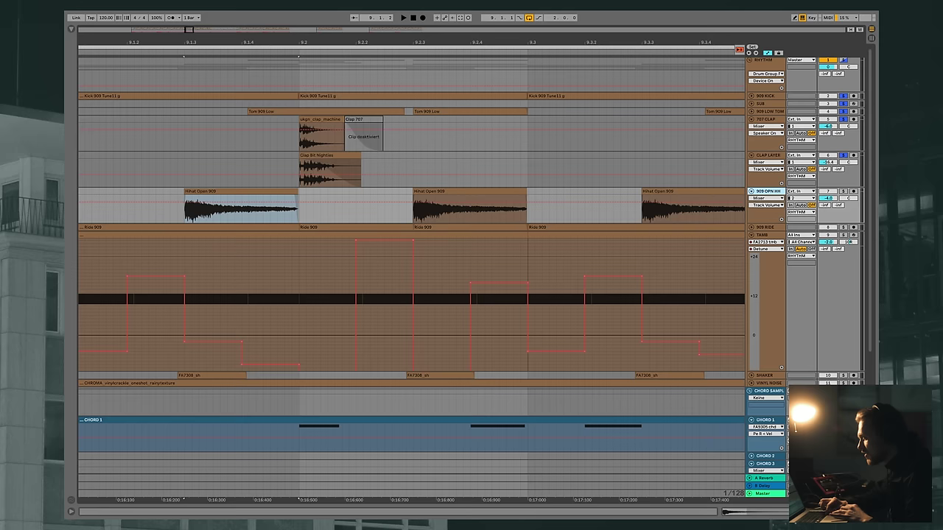
{"action": "key", "text": "shift+Tab"}
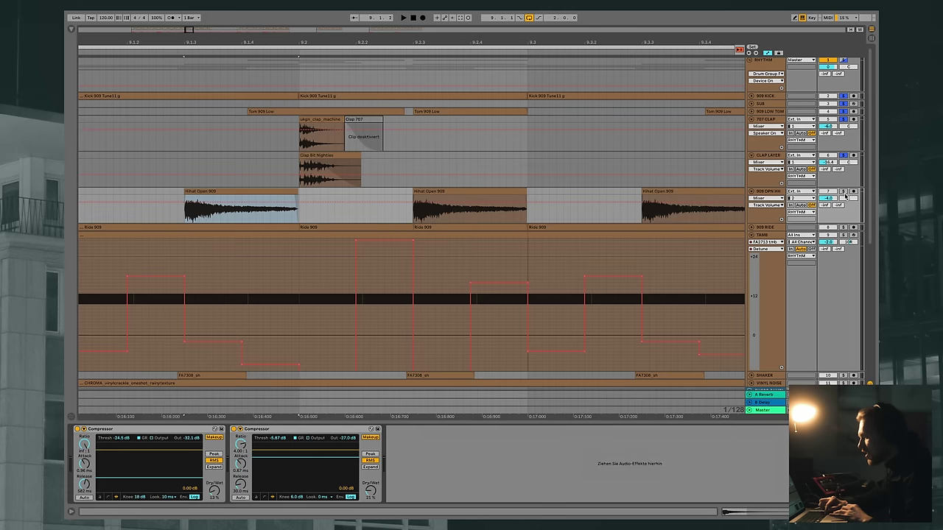
Add 909 OPN HH to the solo and play the drums over the loop from bar 9 to 11
{"action": "left_click", "coordinate": [844, 192]}
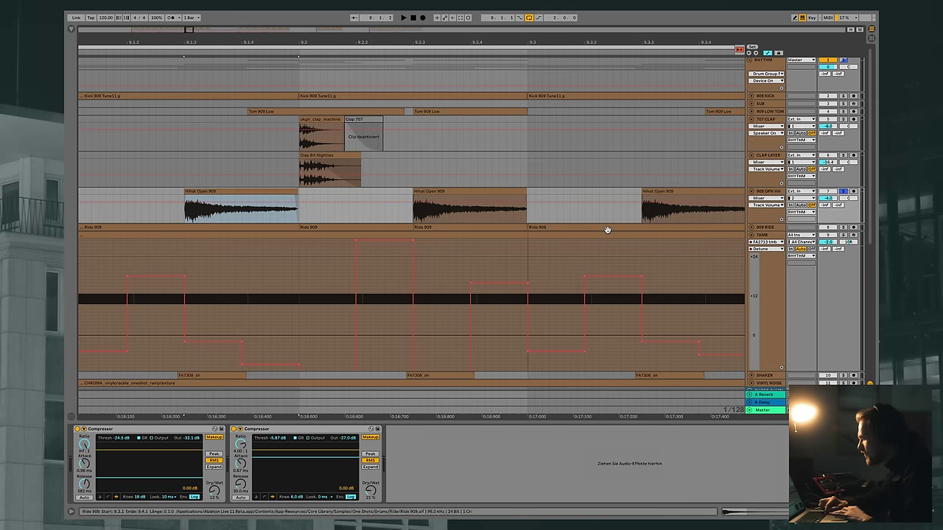
{"action": "left_click", "coordinate": [769, 192]}
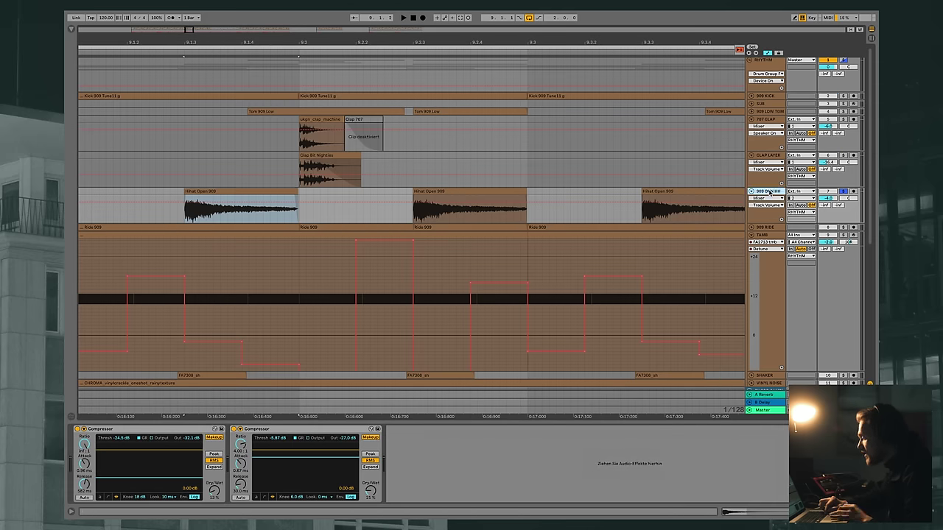
{"action": "left_click", "coordinate": [294, 192]}
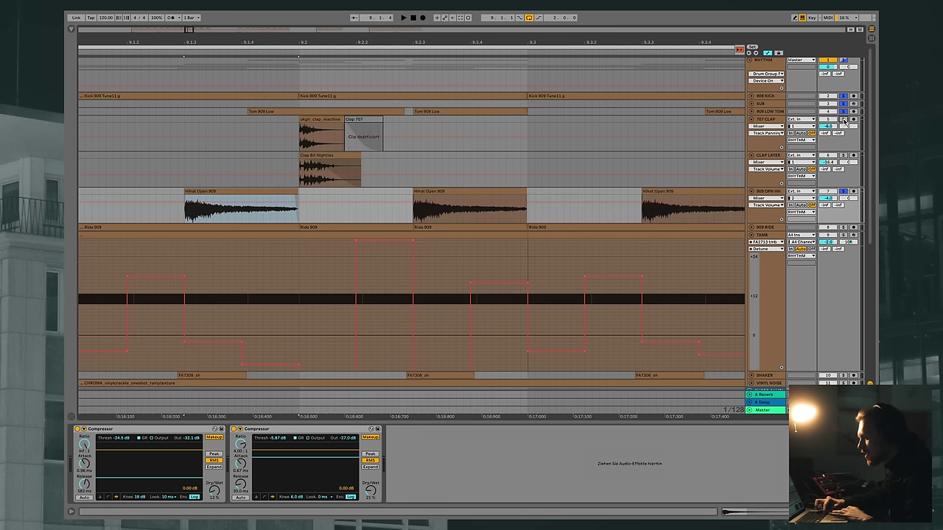
{"action": "key", "text": "space"}
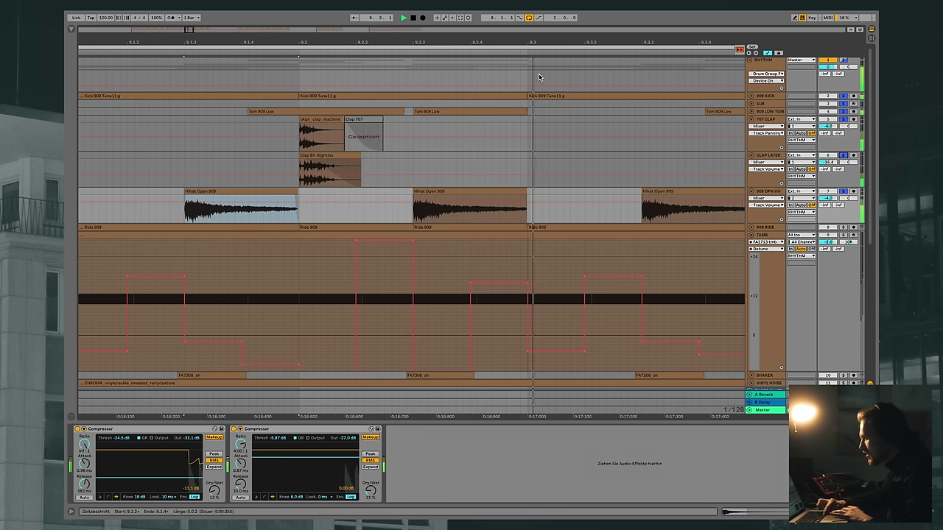
{"action": "left_click", "coordinate": [538, 49]}
{"action": "left_click_drag", "start_coordinate": [540, 41], "coordinate": [398, 44]}
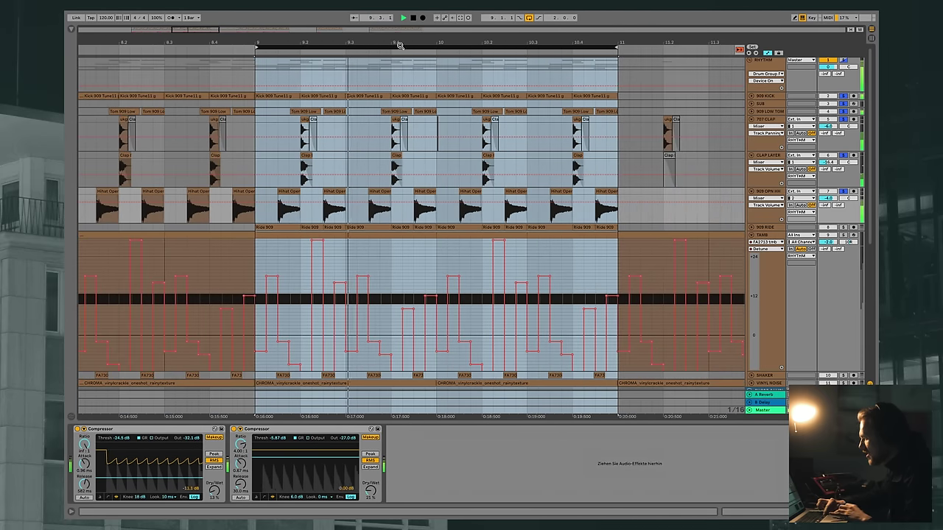
Fold the 707 CLAP, CLAP LAYER and 909 OPN HH tracks and select the TAMB track
{"action": "left_click", "coordinate": [752, 119]}
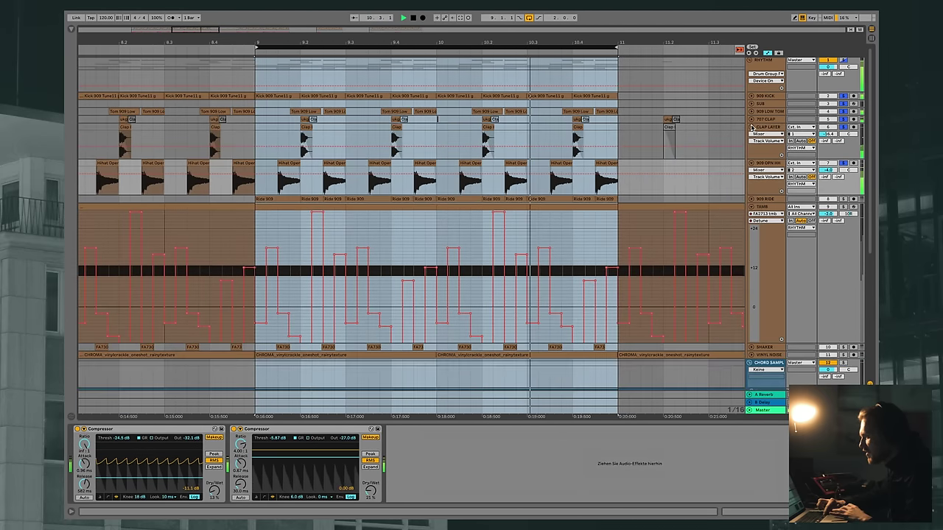
{"action": "left_click", "coordinate": [751, 126]}
{"action": "left_click", "coordinate": [752, 135]}
{"action": "left_click", "coordinate": [839, 149]}
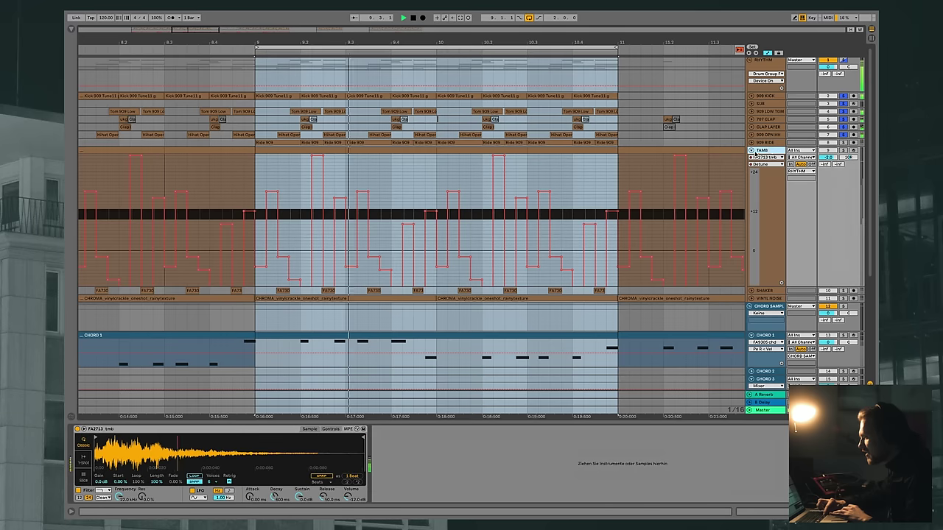
Add 909 RIDE to the solo, fold TAMB, and unfold the ride track to examine its clip pattern before folding it again
{"action": "left_click", "coordinate": [773, 143]}
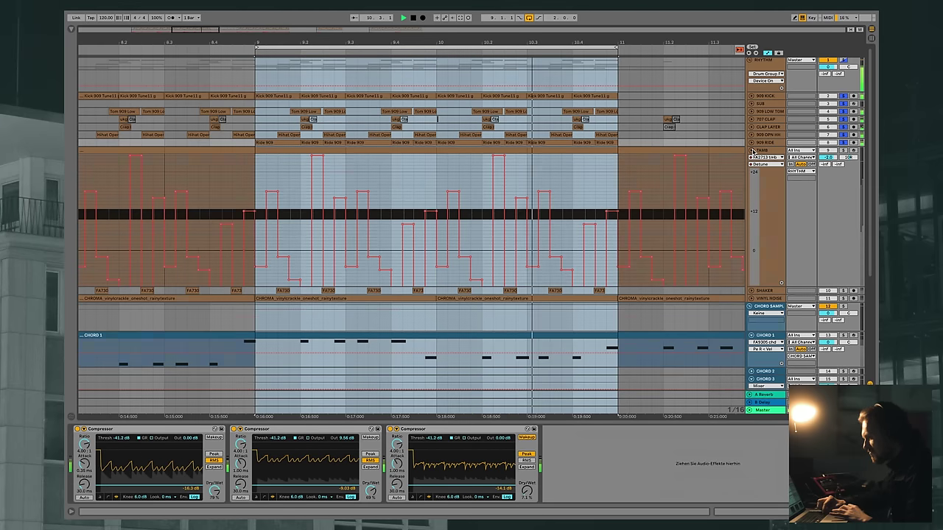
{"action": "left_click", "coordinate": [752, 149]}
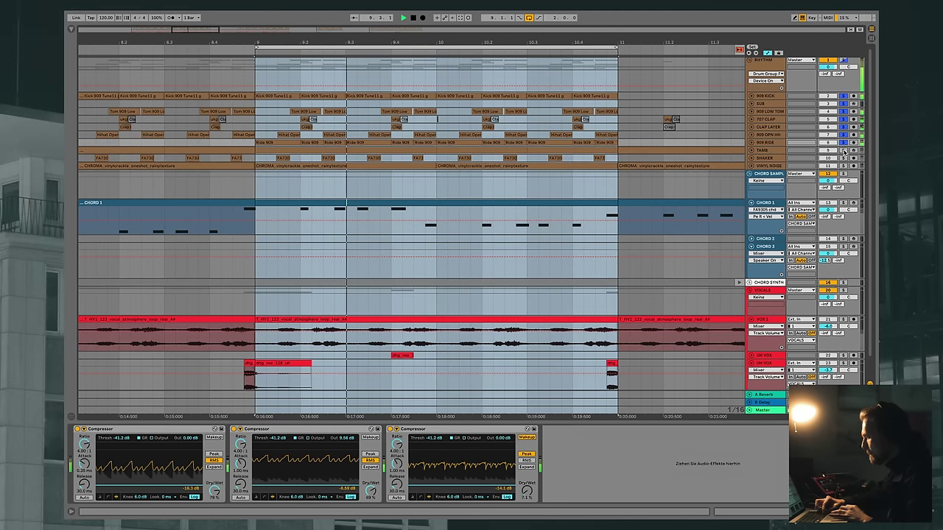
{"action": "left_click", "coordinate": [768, 144]}
{"action": "left_click", "coordinate": [751, 143]}
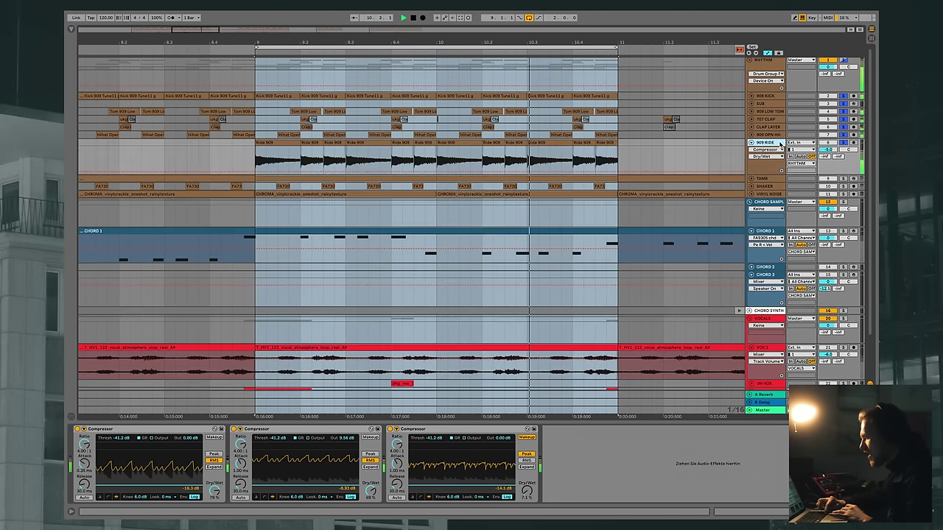
{"action": "key", "text": "space"}
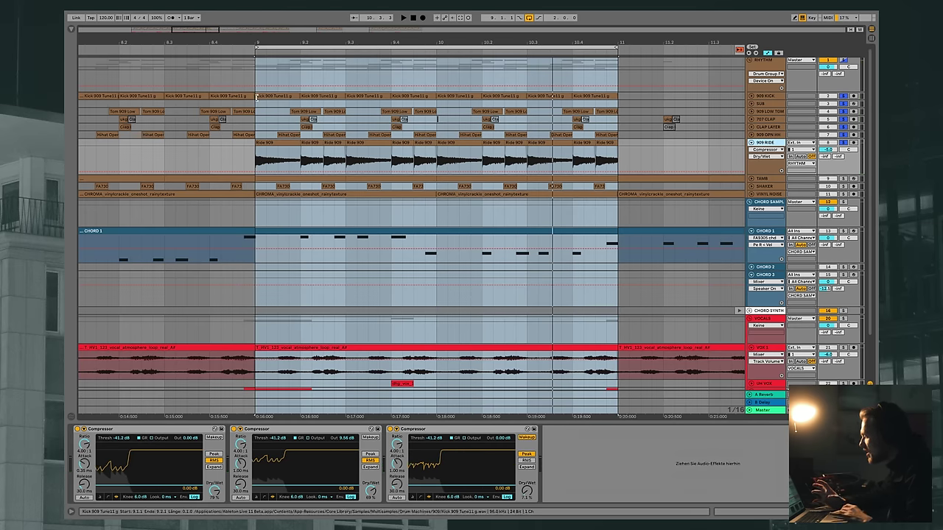
{"action": "mouse_move", "coordinate": [475, 37]}
{"action": "left_mouse_down"}
{"action": "mouse_move", "coordinate": [469, 61]}
{"action": "mouse_move", "coordinate": [471, 42]}
{"action": "left_mouse_up"}
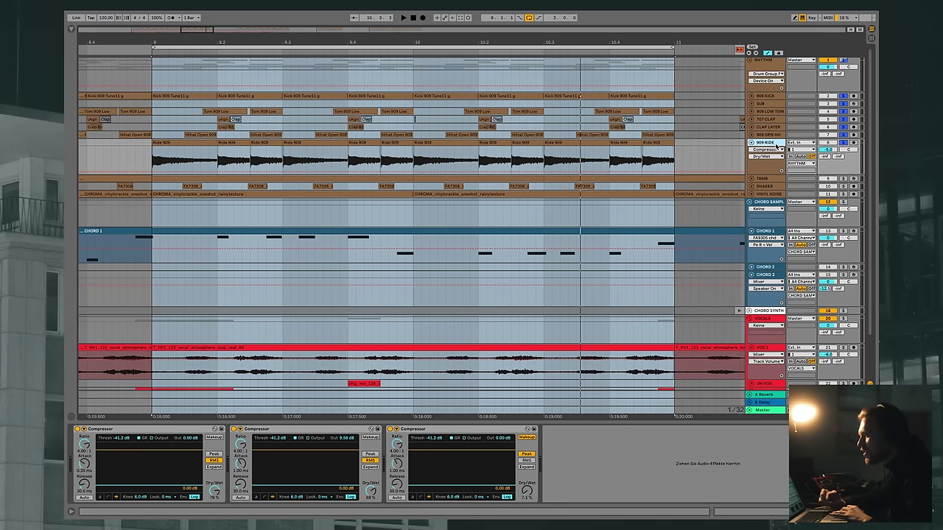
{"action": "left_click", "coordinate": [751, 143]}
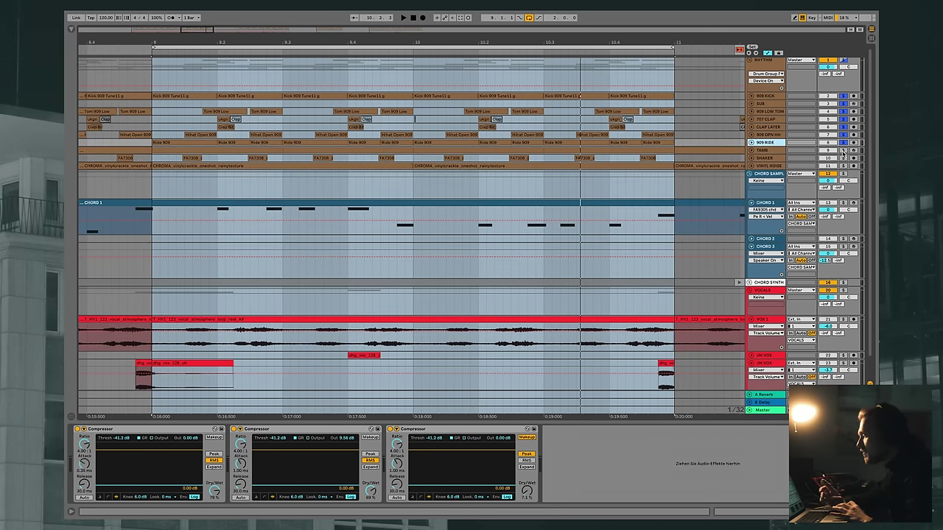
Solo only the TAMB track, play it and unfold its Detune automation
{"action": "left_click", "coordinate": [766, 152]}
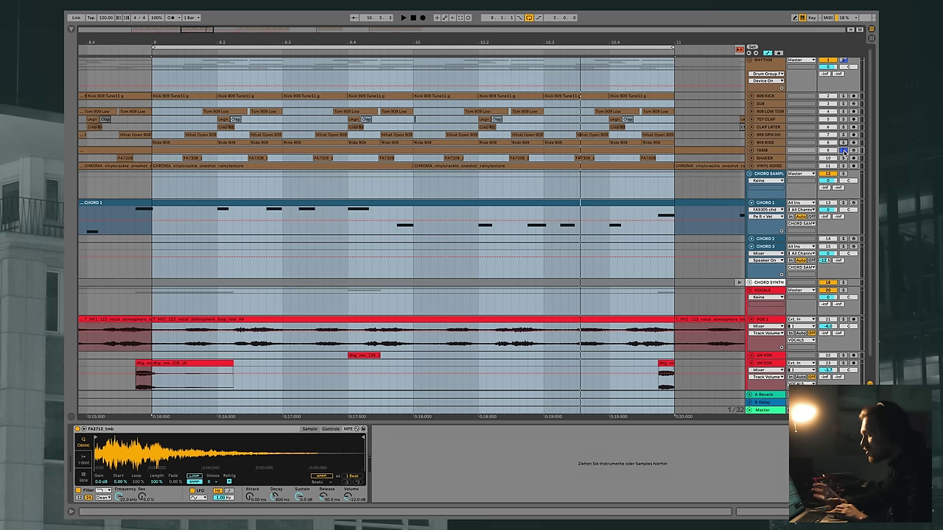
{"action": "key", "text": "space"}
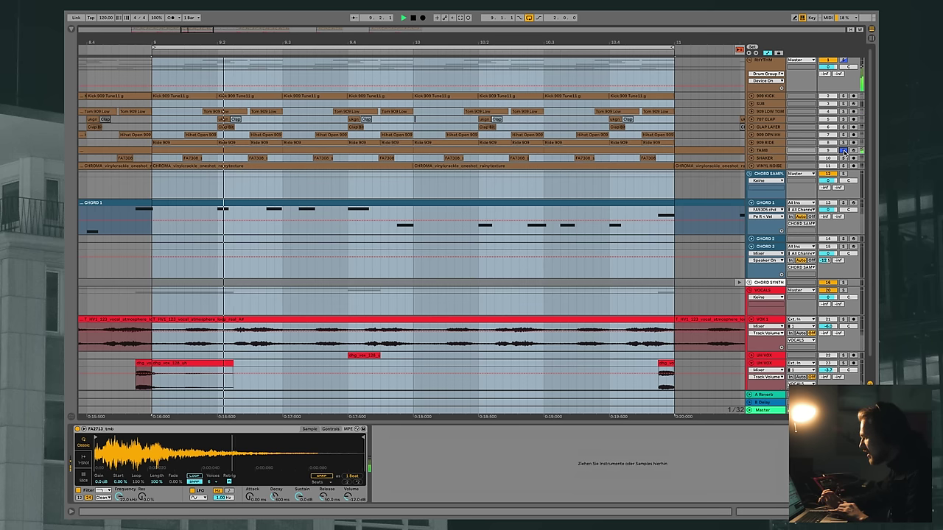
{"action": "left_click", "coordinate": [750, 151]}
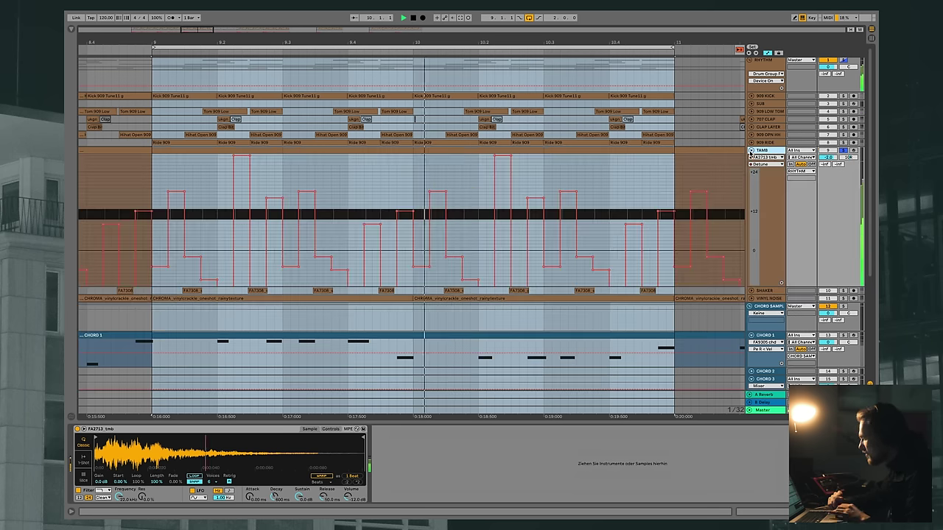
Show the browser and expand the Shakers and Tambourines folder inside XTcFiles of House Oneshots
{"action": "left_click", "coordinate": [70, 29]}
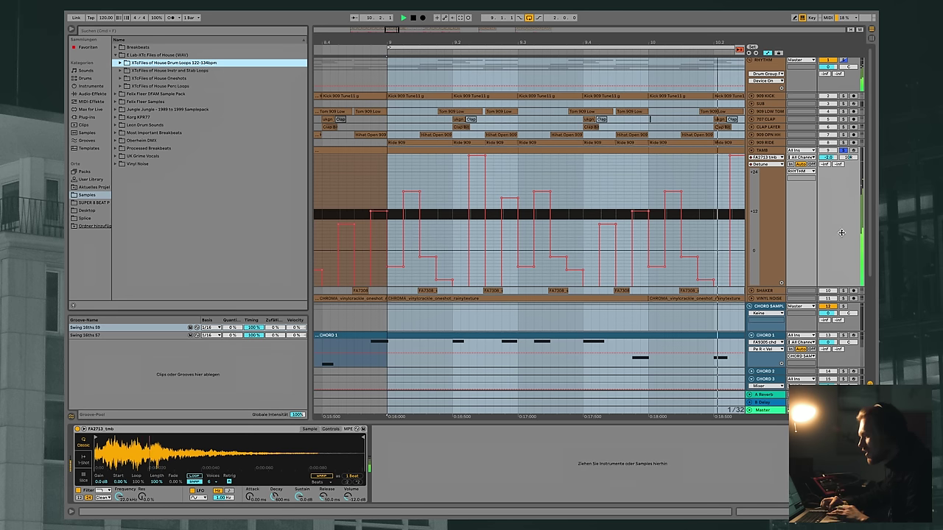
{"action": "left_click", "coordinate": [174, 79]}
{"action": "left_click", "coordinate": [145, 164]}
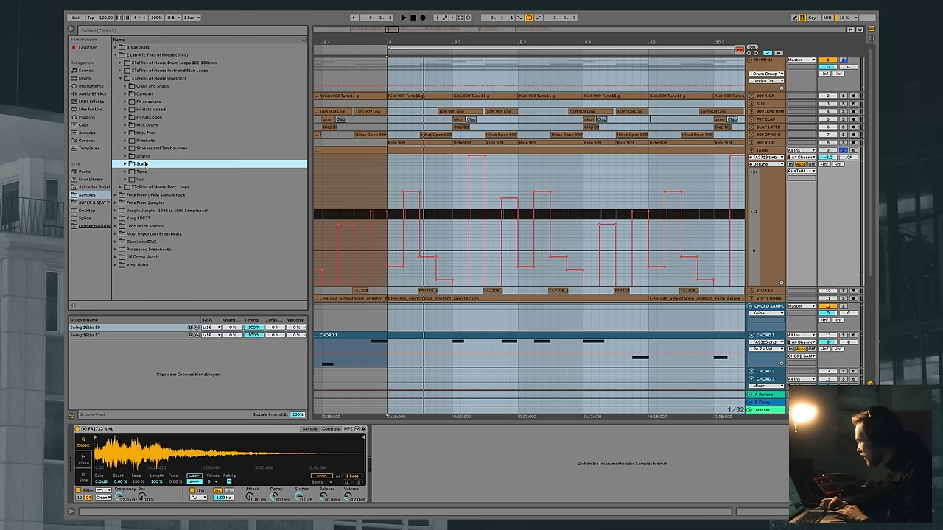
{"action": "left_click", "coordinate": [146, 148]}
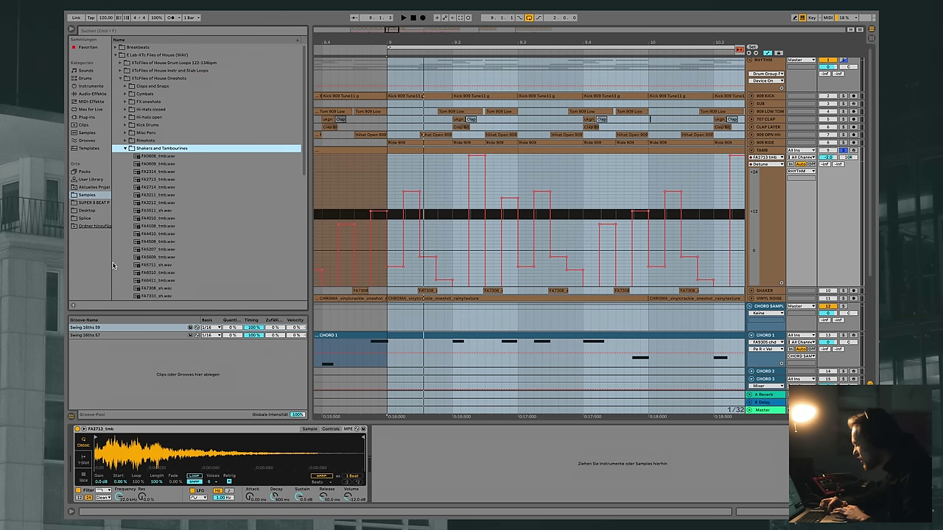
Preview FA5711_sh.wav and the three samples after it, and collapse the Shakers and Tambourines folder
{"action": "scroll", "coordinate": [177, 232], "scroll_direction": "down", "scroll_amount": 5}
{"action": "left_click", "coordinate": [168, 144]}
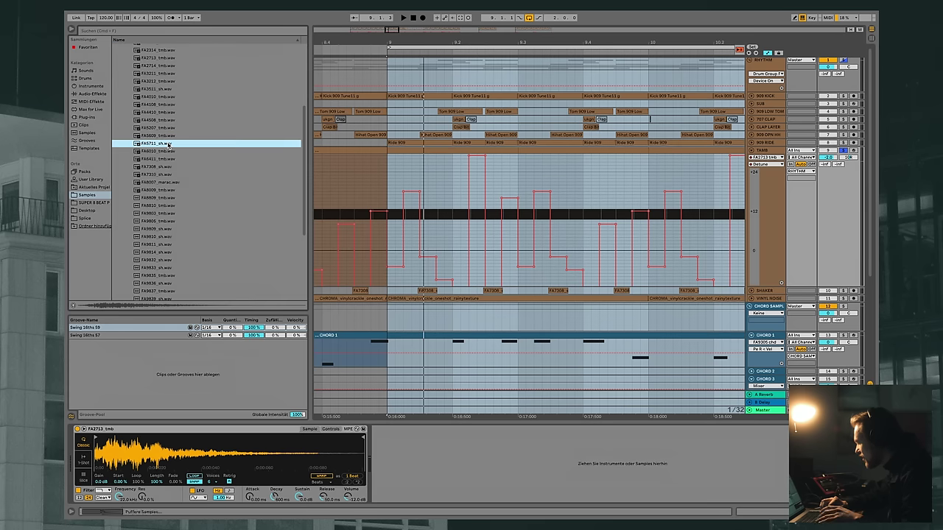
{"action": "key", "text": "Down"}
{"action": "key", "text": "Down"}
{"action": "key", "text": "Down"}
{"action": "key", "text": "Left"}
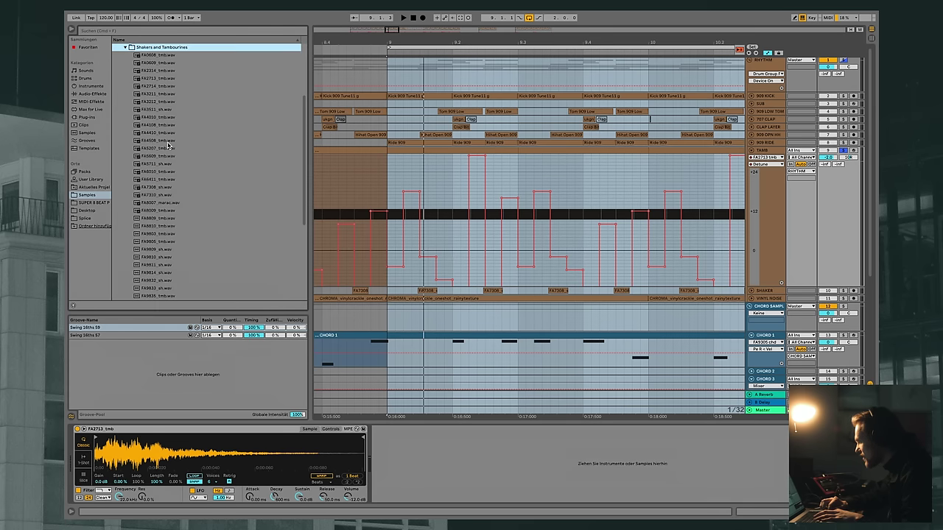
{"action": "key", "text": "Left"}
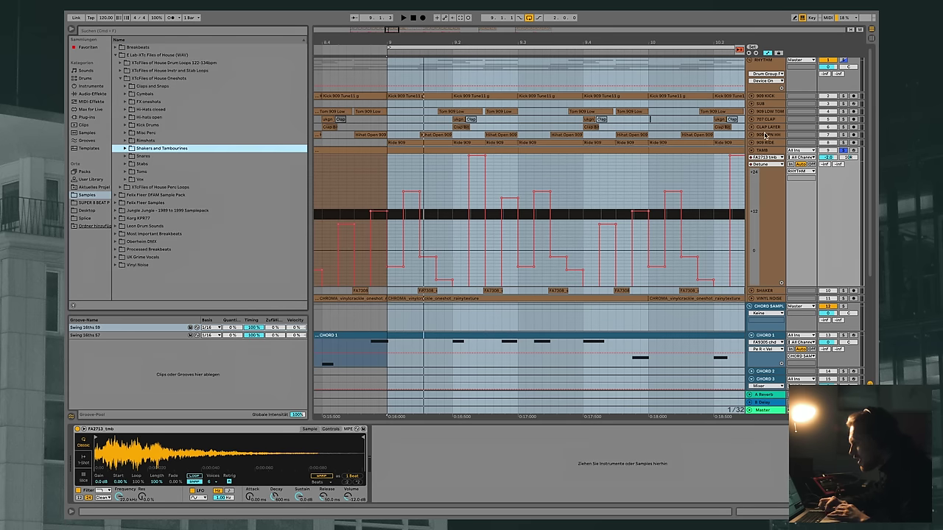
Play the soloed TAMB track, open its MIDI clip at bar 9, and examine its notes and available grooves without choosing one
{"action": "left_click", "coordinate": [420, 151]}
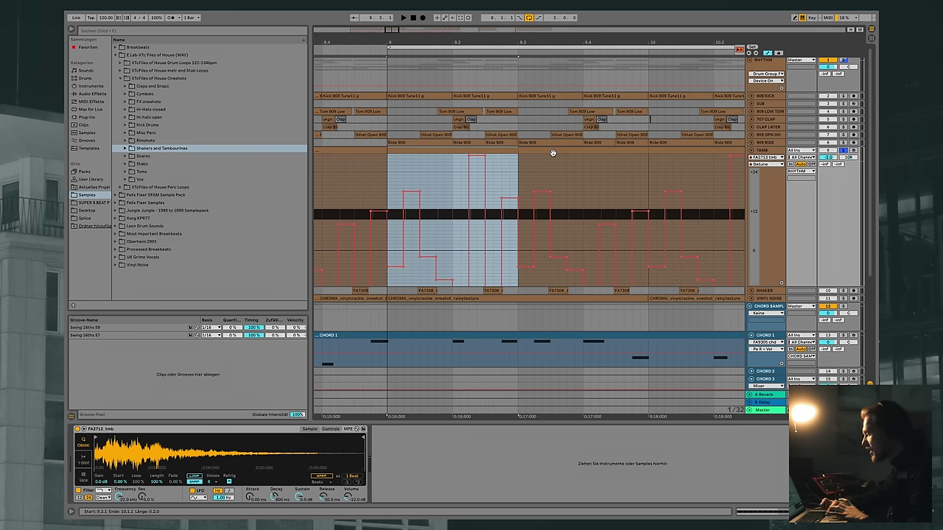
{"action": "key", "text": "space"}
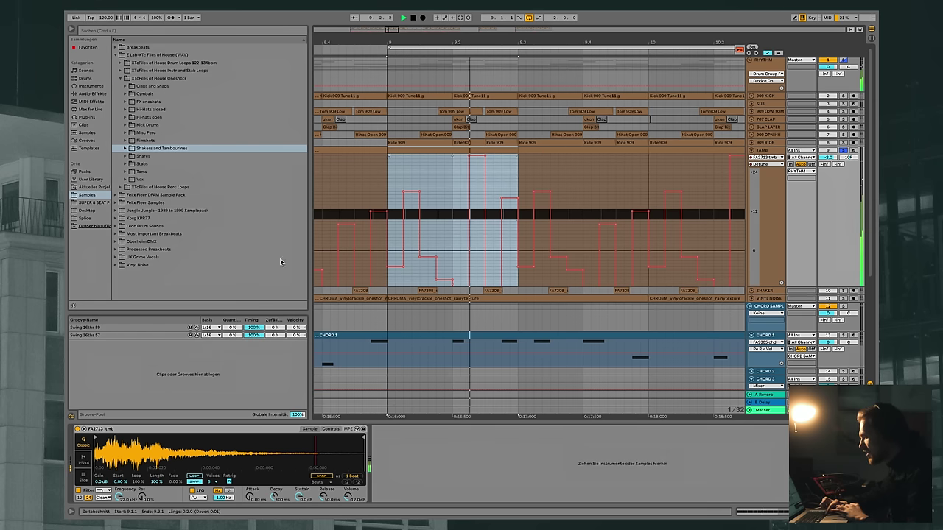
{"action": "double_click", "coordinate": [416, 151]}
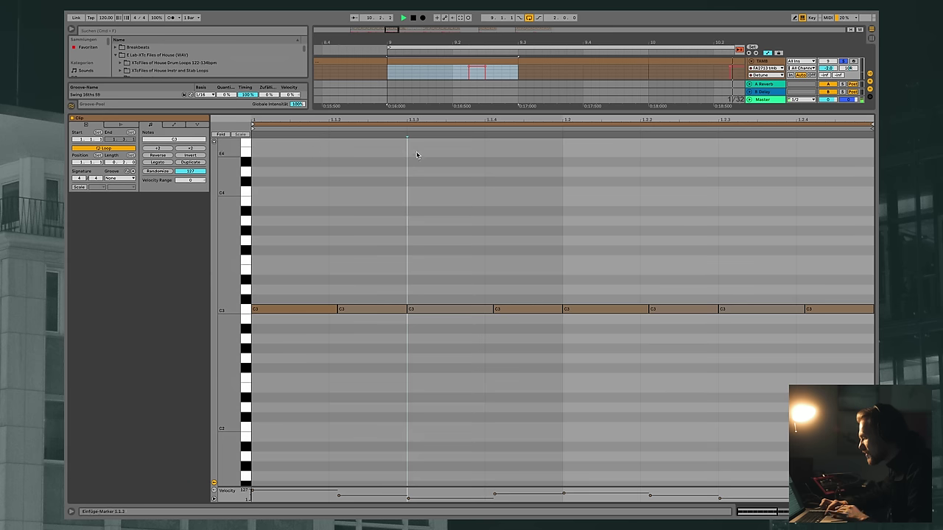
{"action": "mouse_move", "coordinate": [308, 277]}
{"action": "left_mouse_down"}
{"action": "mouse_move", "coordinate": [387, 312]}
{"action": "mouse_move", "coordinate": [339, 297]}
{"action": "left_mouse_up"}
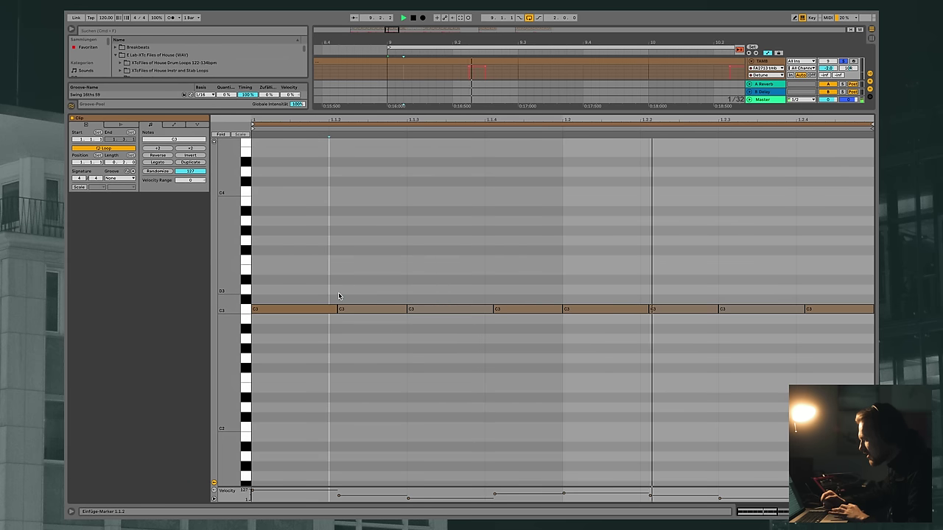
{"action": "left_click", "coordinate": [109, 179]}
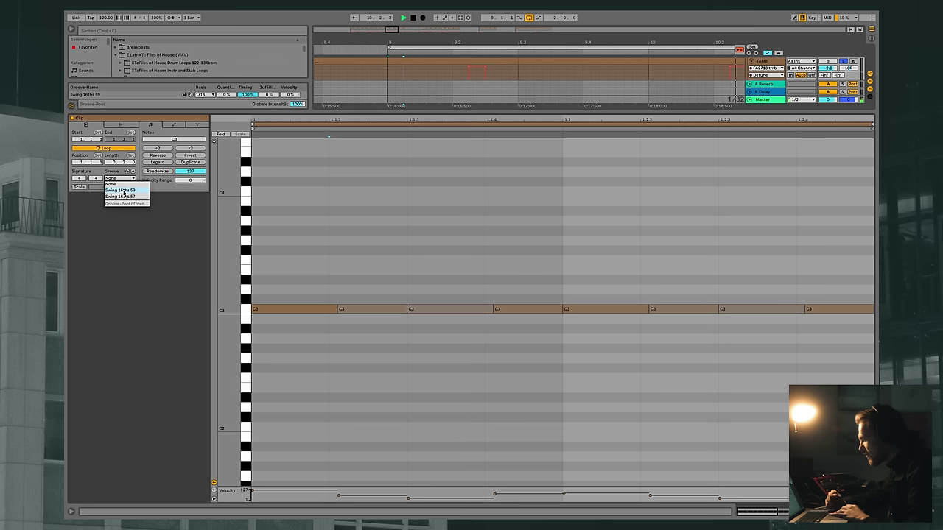
{"action": "left_click", "coordinate": [283, 219]}
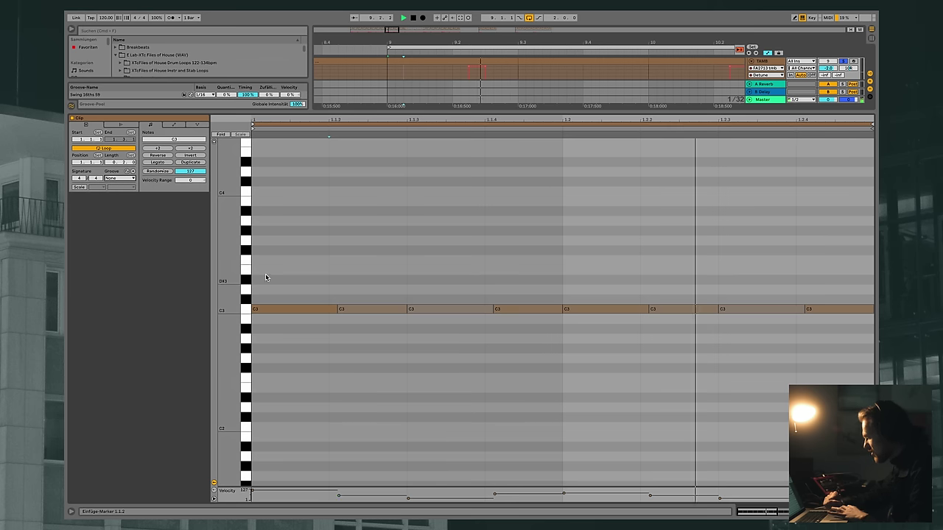
Select the second C3 note in the TAMB clip, compare its timing with the grid, and close the clip view
{"action": "mouse_move", "coordinate": [266, 276]}
{"action": "left_mouse_down"}
{"action": "mouse_move", "coordinate": [756, 339]}
{"action": "mouse_move", "coordinate": [877, 377]}
{"action": "left_mouse_up"}
{"action": "left_click", "coordinate": [335, 302]}
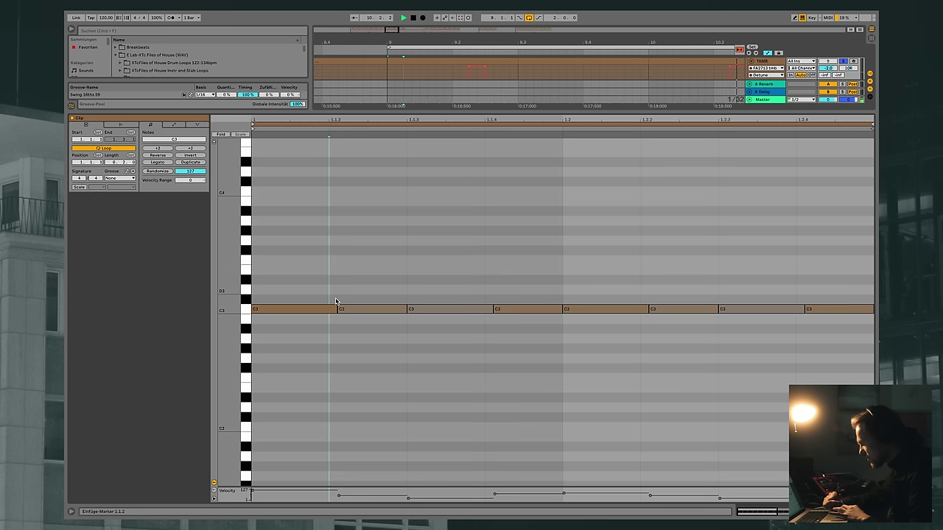
{"action": "left_click", "coordinate": [340, 309]}
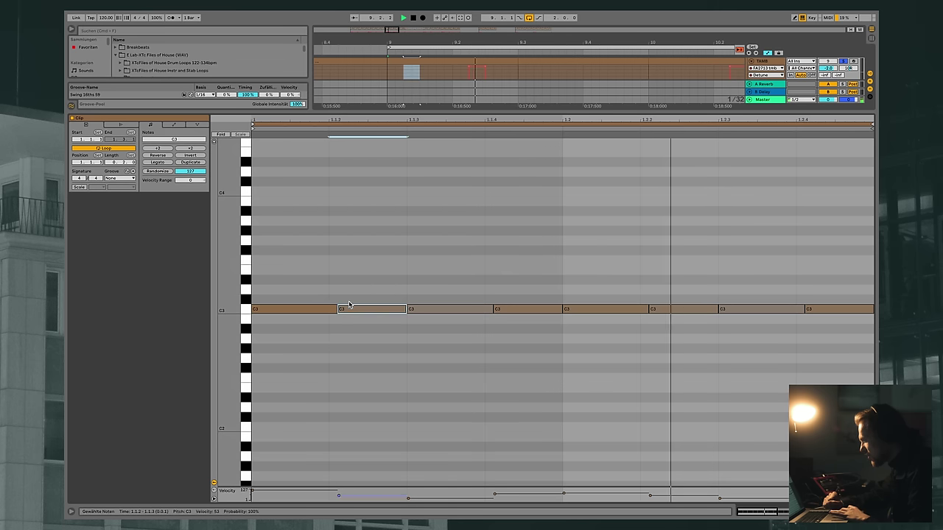
{"action": "left_click", "coordinate": [347, 304]}
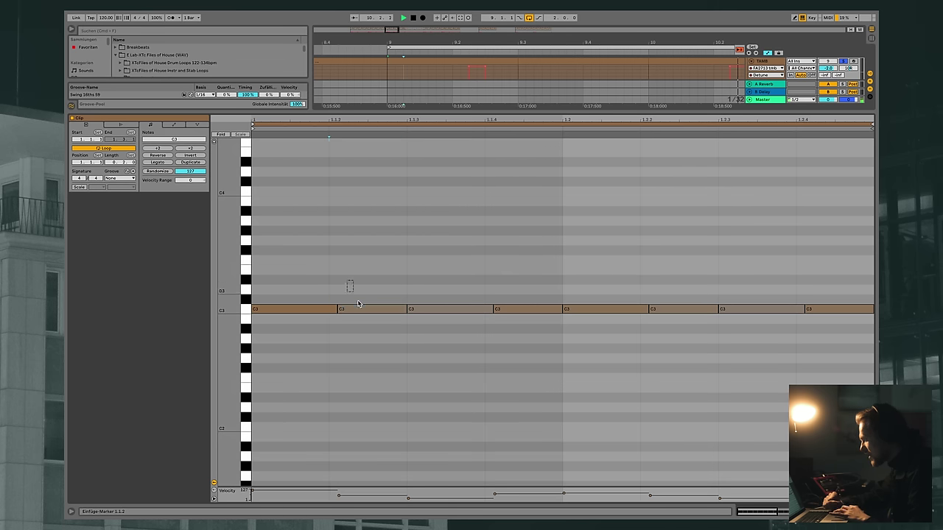
{"action": "left_click", "coordinate": [354, 308]}
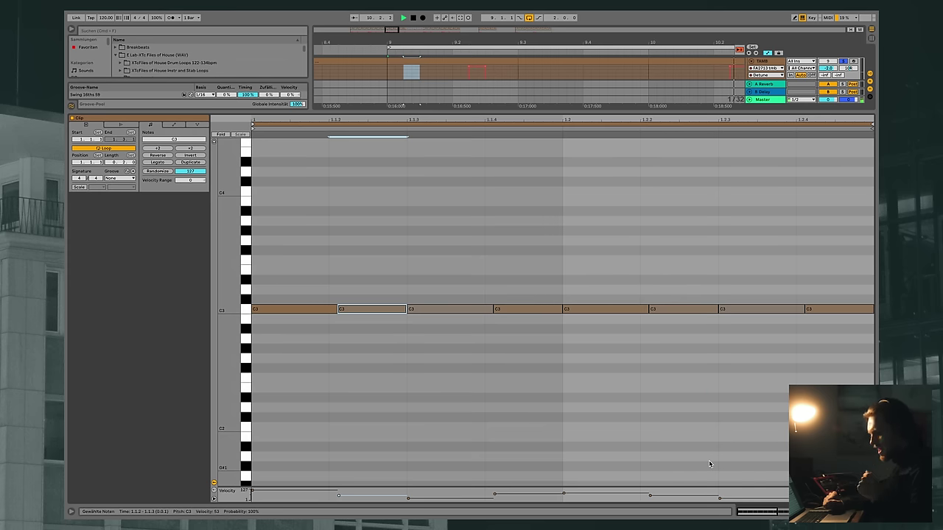
{"action": "left_click", "coordinate": [871, 511]}
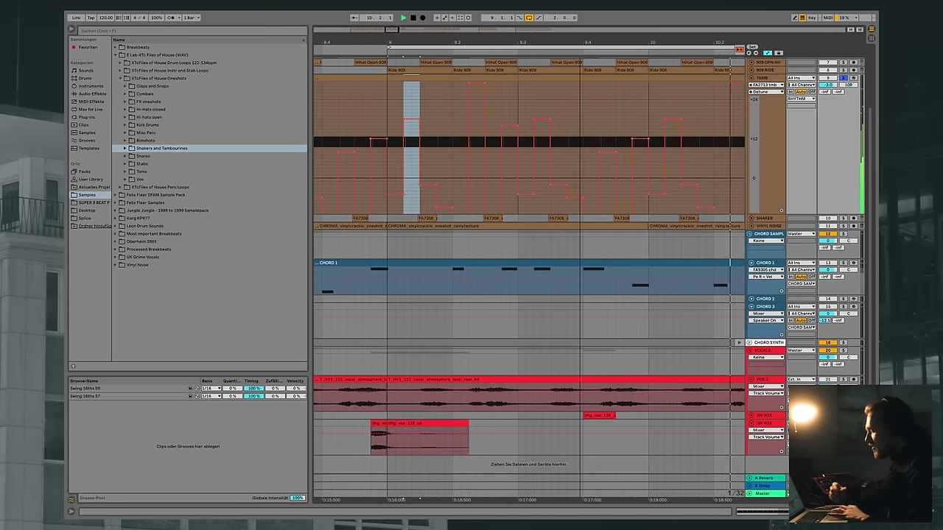
Reopen the TAMB clip at bar 9, enlarge the velocity lane to examine the notes' velocities, and return to the arrangement
{"action": "left_click_drag", "start_coordinate": [583, 42], "coordinate": [580, 40]}
{"action": "double_click", "coordinate": [495, 72]}
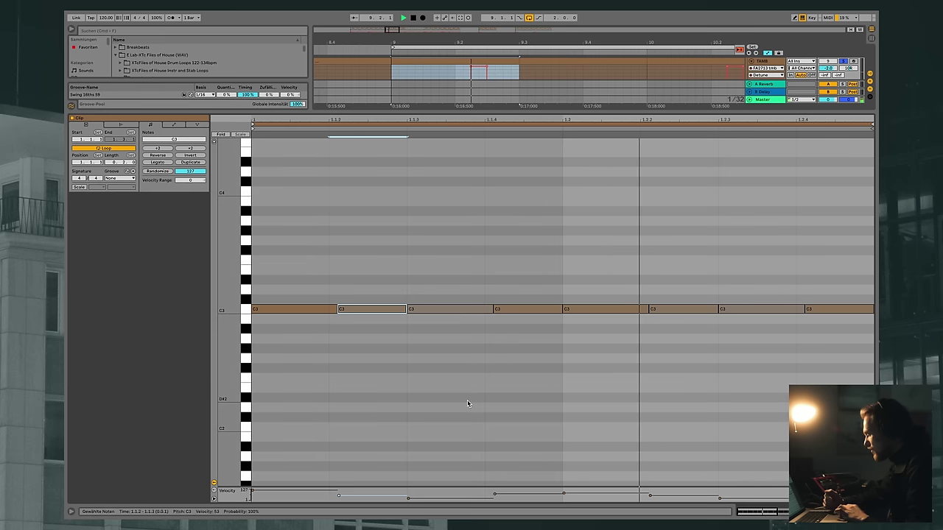
{"action": "left_click_drag", "start_coordinate": [232, 490], "coordinate": [270, 260]}
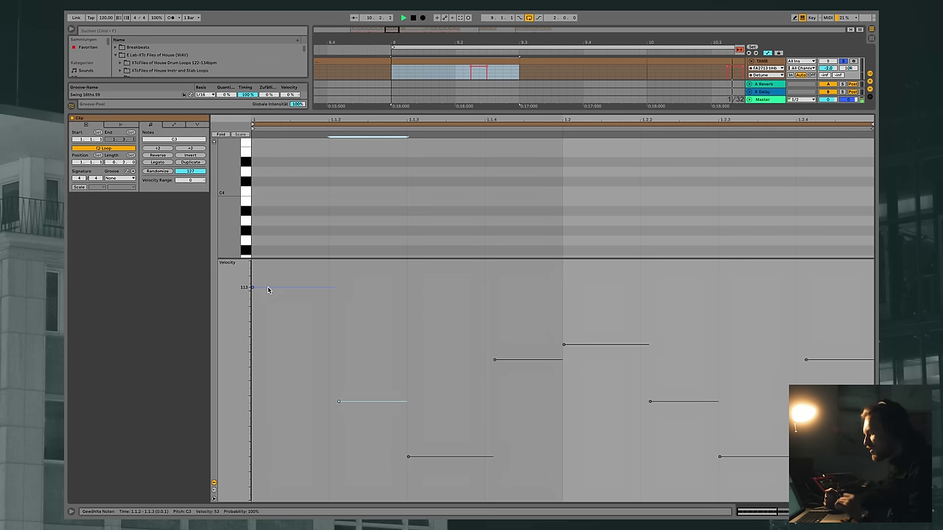
{"action": "mouse_move", "coordinate": [499, 517]}
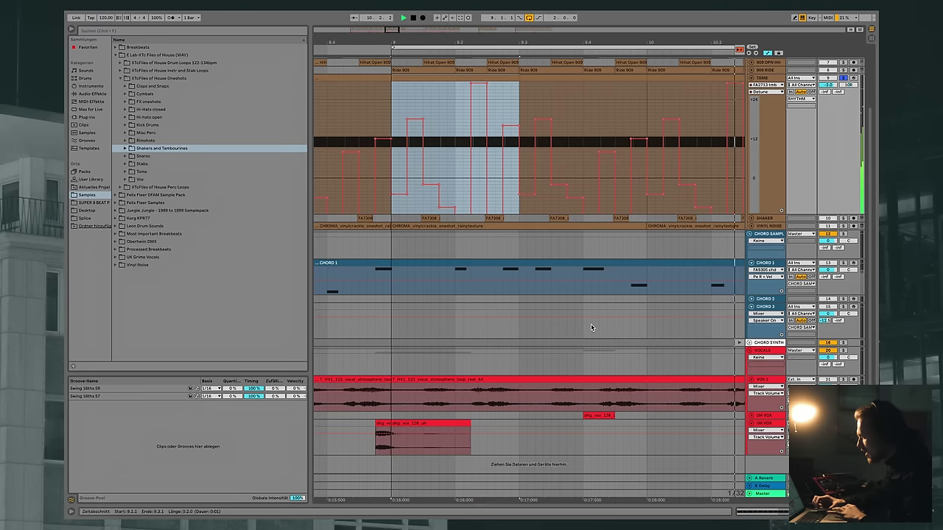
Add the kick, sub, low tom, 707 clap, open hi-hat and ride tracks to the soloed tambourine while it plays
{"action": "scroll", "coordinate": [807, 109], "scroll_direction": "up", "scroll_amount": 3}
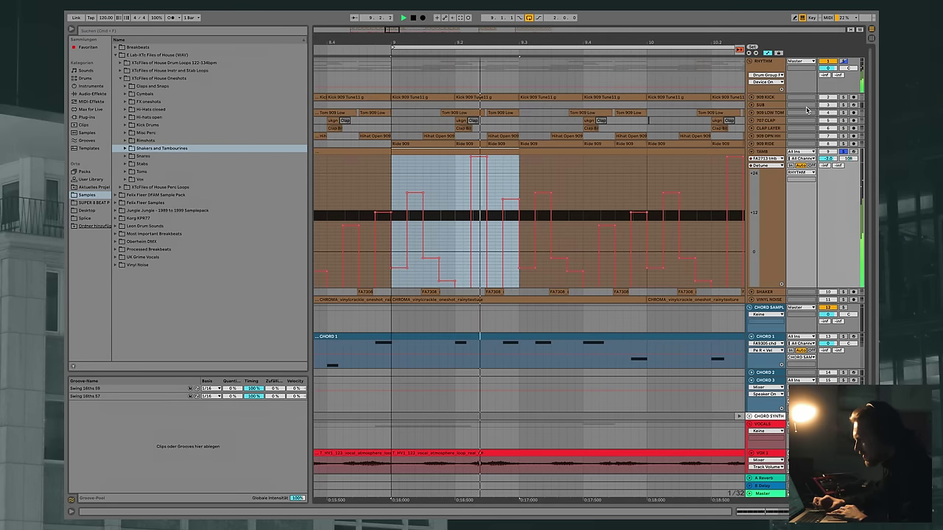
{"action": "left_click", "coordinate": [845, 112]}
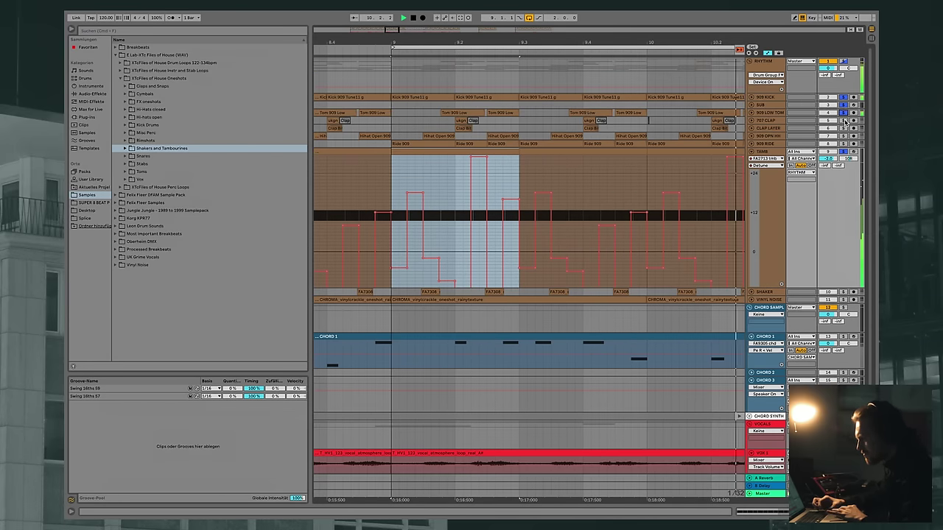
{"action": "left_click", "coordinate": [845, 120]}
{"action": "left_click", "coordinate": [845, 136]}
{"action": "left_click", "coordinate": [845, 144]}
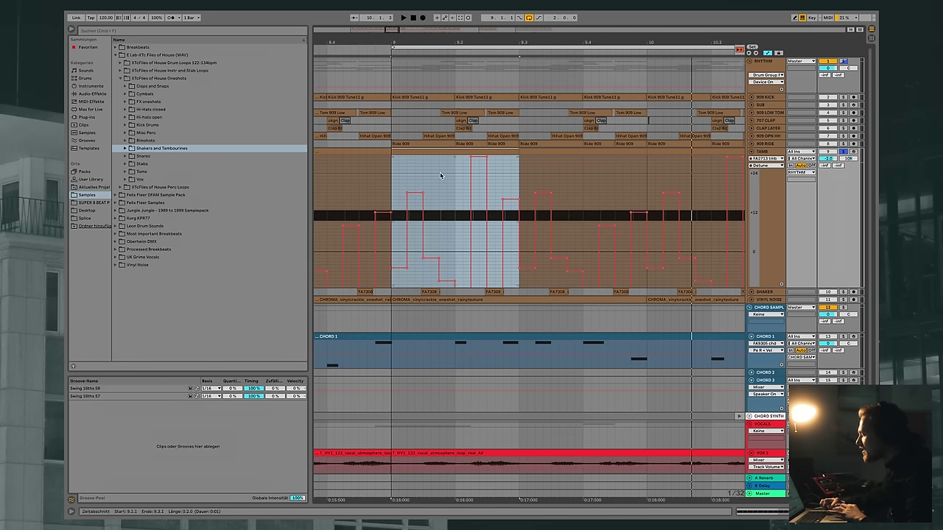
Examine the low and high Detune automation values on the TAMB track, keeping only that track soloed
{"action": "scroll", "coordinate": [459, 217], "scroll_direction": "down", "scroll_amount": 4}
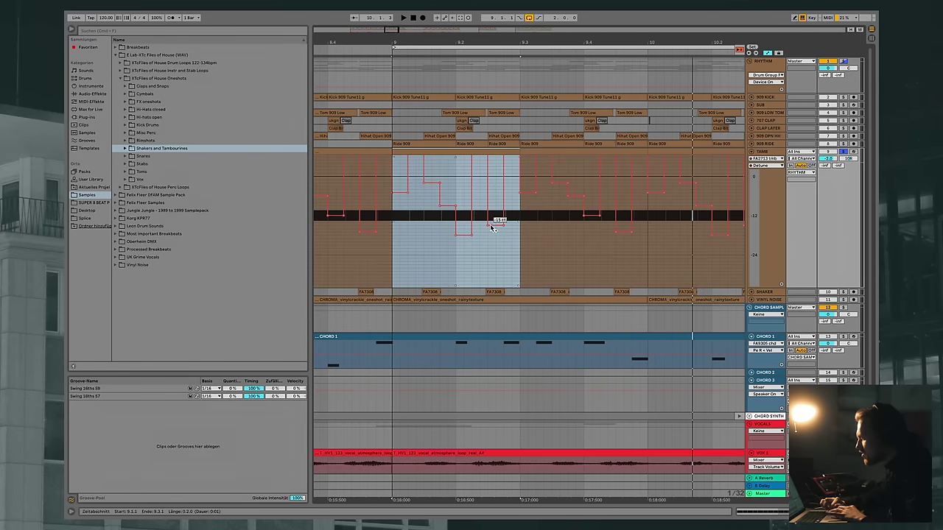
{"action": "scroll", "coordinate": [491, 227], "scroll_direction": "up", "scroll_amount": 2}
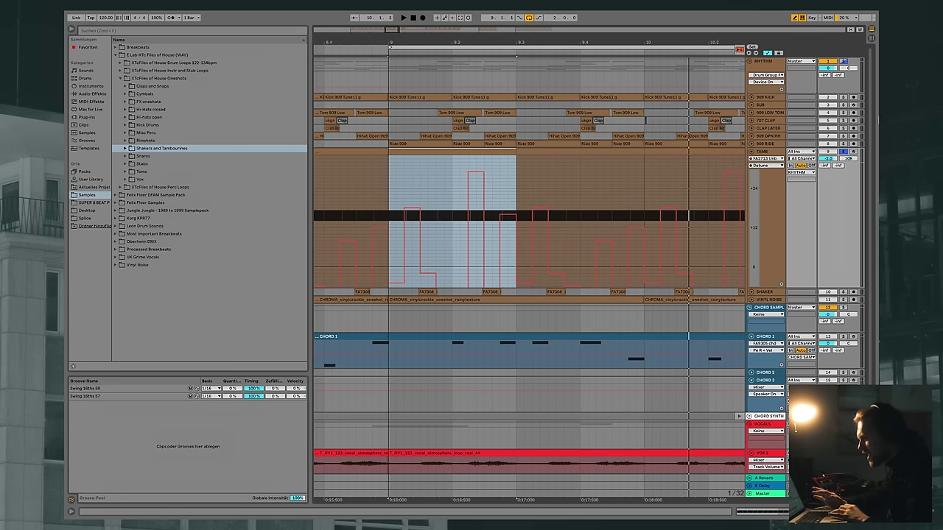
{"action": "left_click", "coordinate": [845, 152]}
{"action": "left_click", "coordinate": [845, 152]}
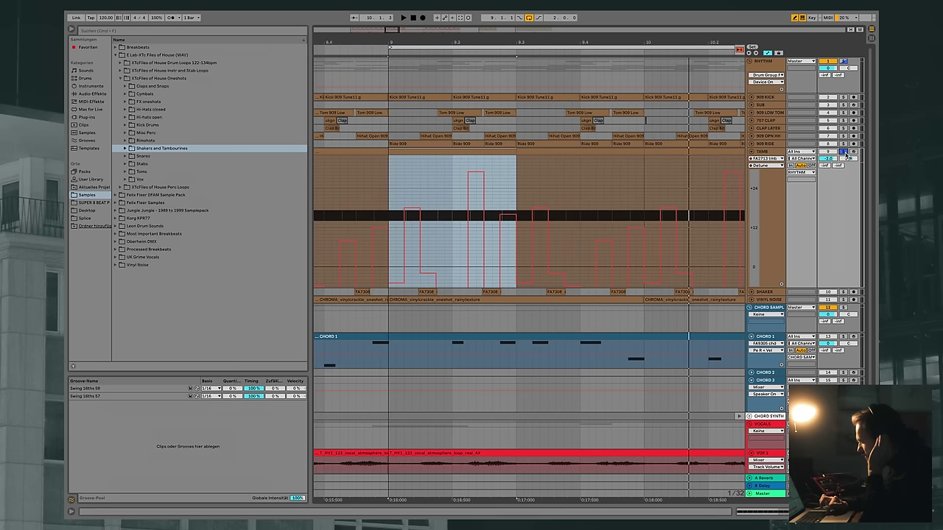
Play the soloed TAMB track and make its lane taller to view more of the Detune automation
{"action": "key", "text": "space"}
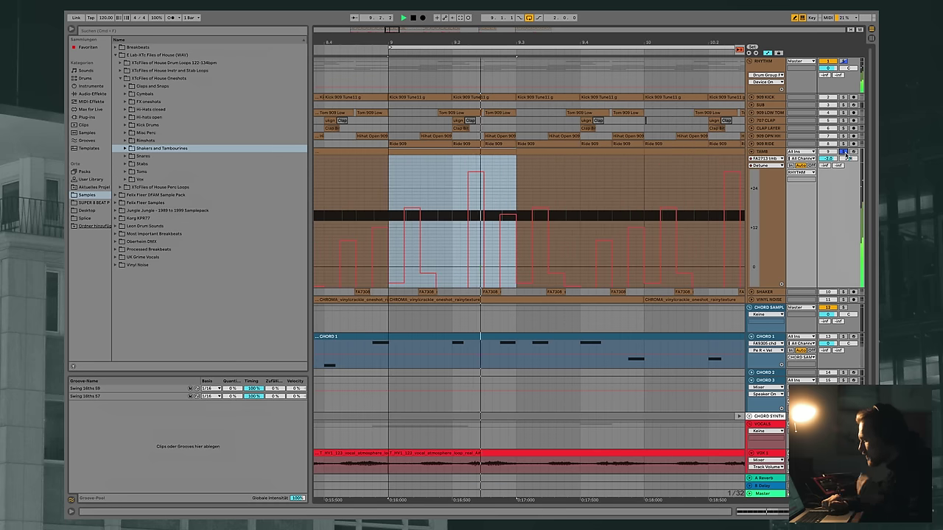
{"action": "scroll", "coordinate": [683, 180], "scroll_direction": "down", "scroll_amount": 3}
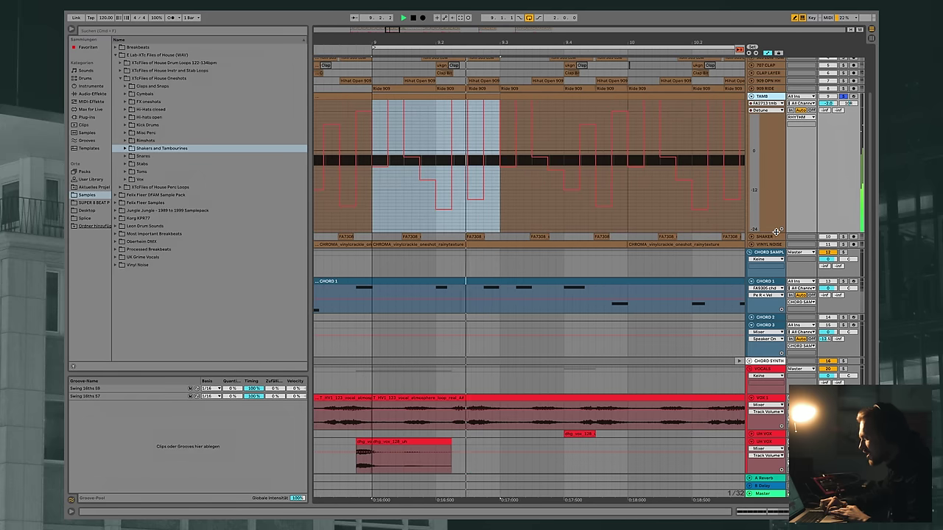
{"action": "left_click_drag", "start_coordinate": [777, 232], "coordinate": [777, 273]}
{"action": "scroll", "coordinate": [613, 240], "scroll_direction": "right", "scroll_amount": 1}
{"action": "scroll", "coordinate": [614, 240], "scroll_direction": "up", "scroll_amount": 2}
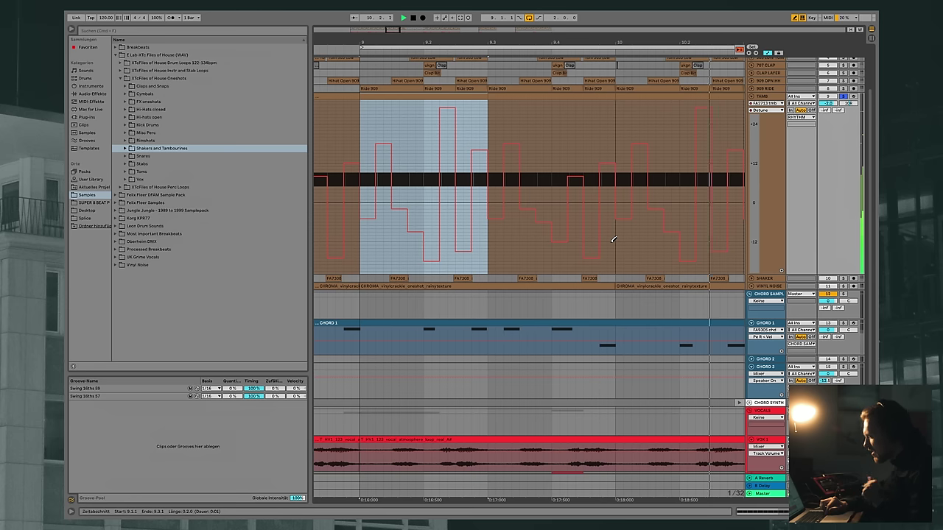
{"action": "key", "text": "space"}
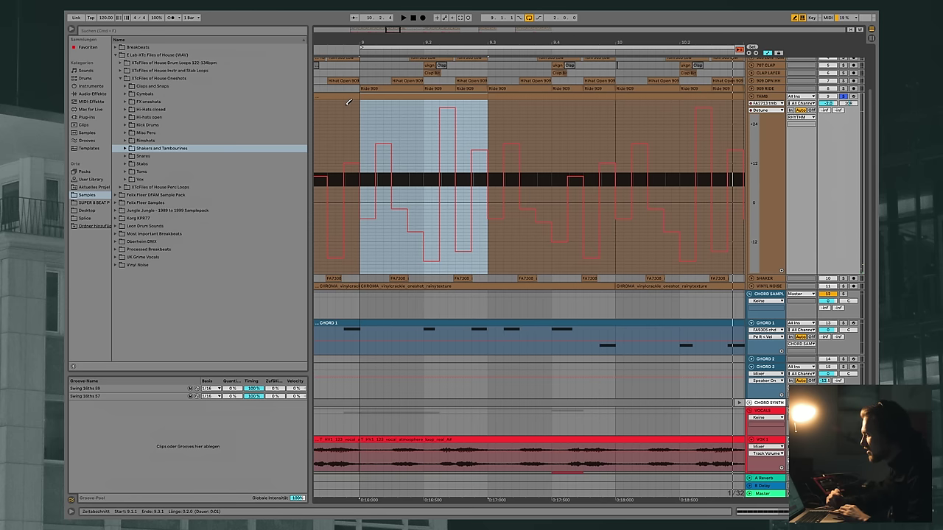
Show a longer stretch of the arrangement and play TAMB together with the soloed 909 KICK, SUB and 909 LOW TOM
{"action": "left_click_drag", "start_coordinate": [506, 44], "coordinate": [506, 25]}
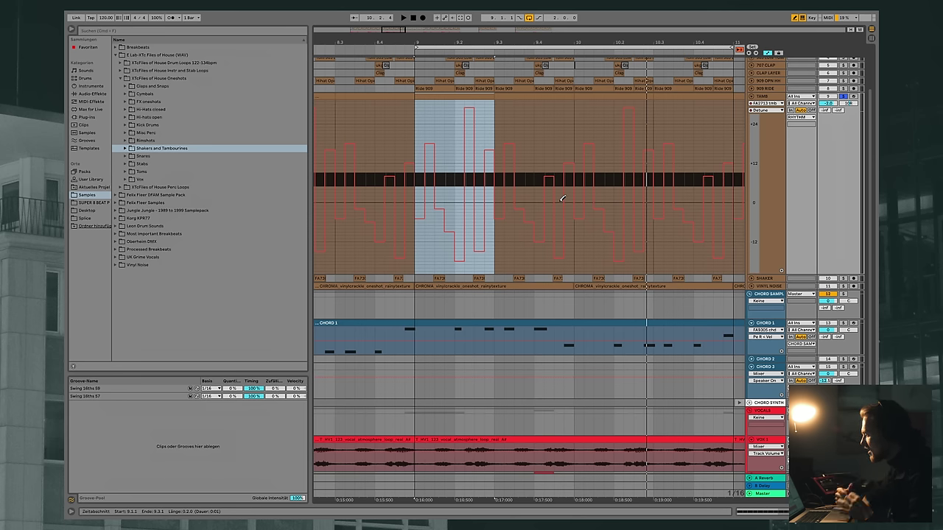
{"action": "key", "text": "space"}
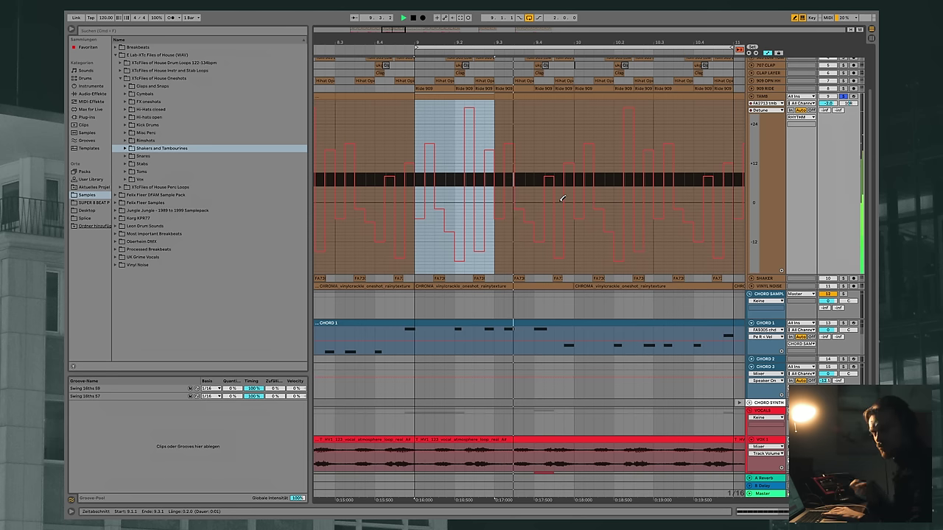
{"action": "scroll", "coordinate": [844, 101], "scroll_direction": "up", "scroll_amount": 2}
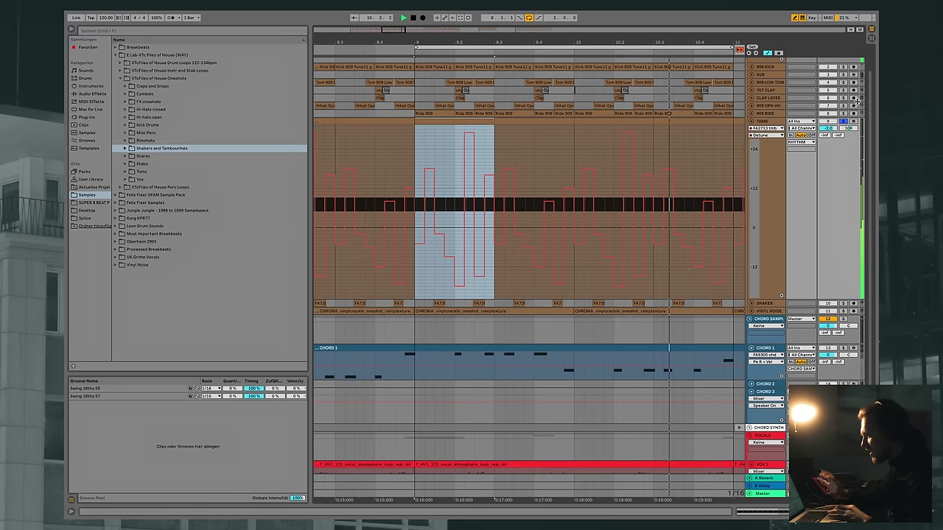
{"action": "scroll", "coordinate": [843, 101], "scroll_direction": "up", "scroll_amount": 2}
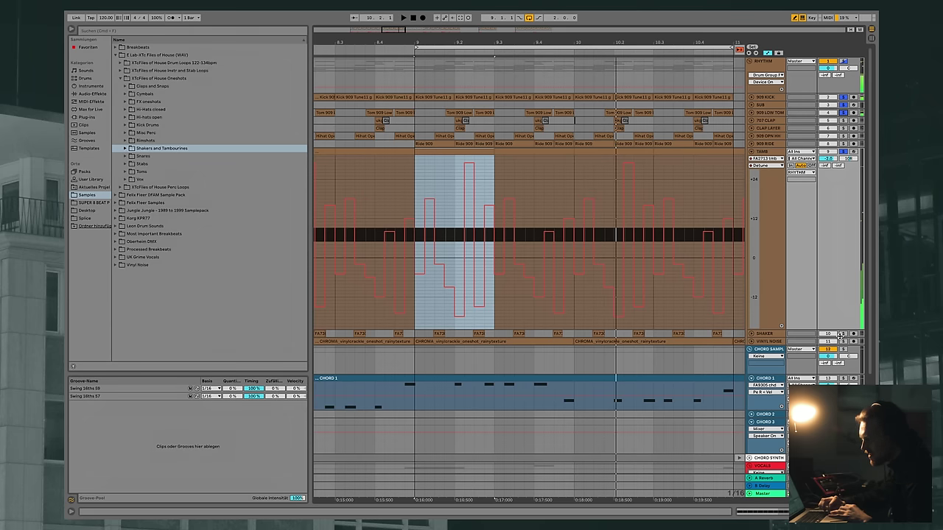
Solo only the SHAKER track, play it and inspect its unfolded waveforms, then fold the TAMB and SHAKER tracks
{"action": "left_click", "coordinate": [844, 333]}
{"action": "key", "text": "space"}
{"action": "left_click", "coordinate": [752, 334]}
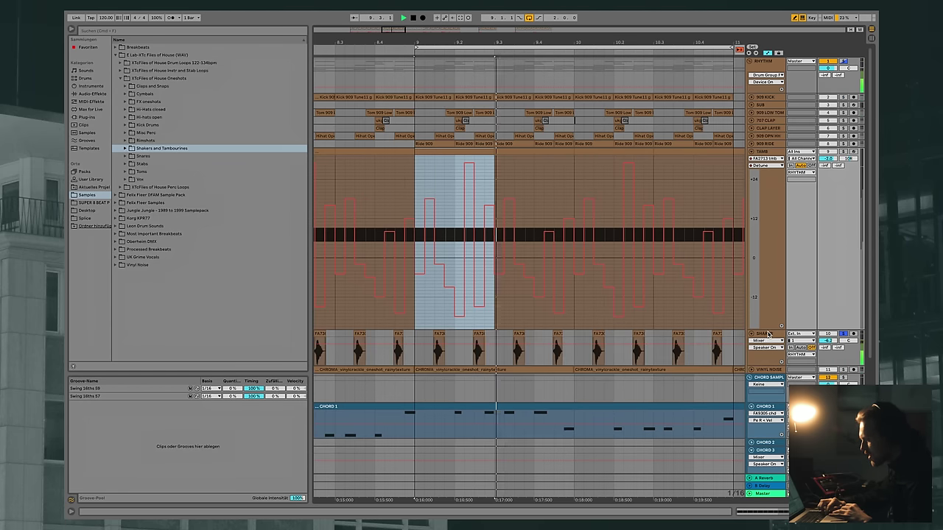
{"action": "left_click", "coordinate": [769, 335]}
{"action": "left_click", "coordinate": [752, 151]}
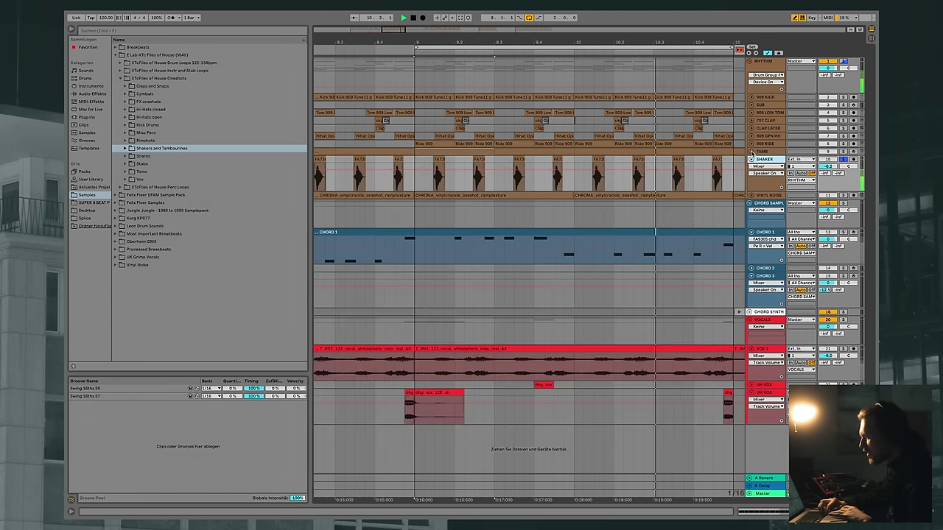
{"action": "left_click", "coordinate": [752, 159]}
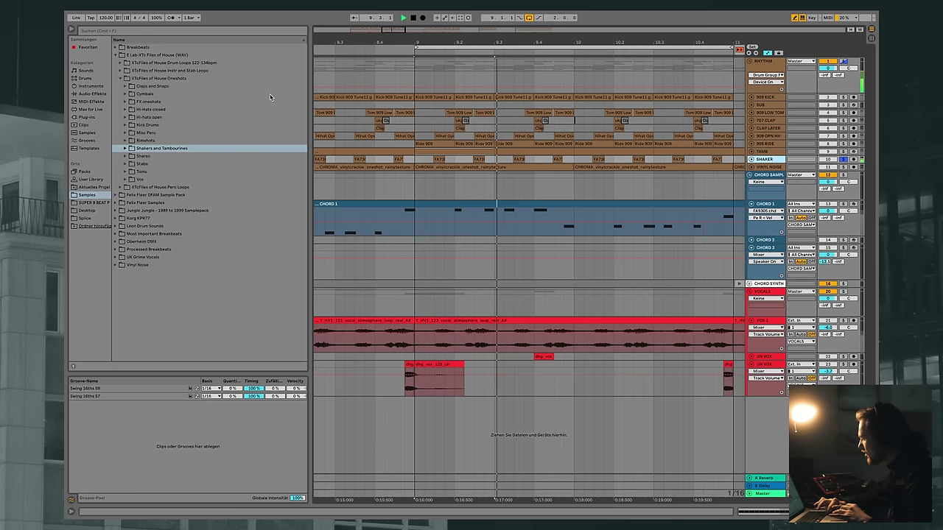
Unfold the VINYL NOISE track, solo it, and play its texture clip at bar 9
{"action": "left_click", "coordinate": [751, 168]}
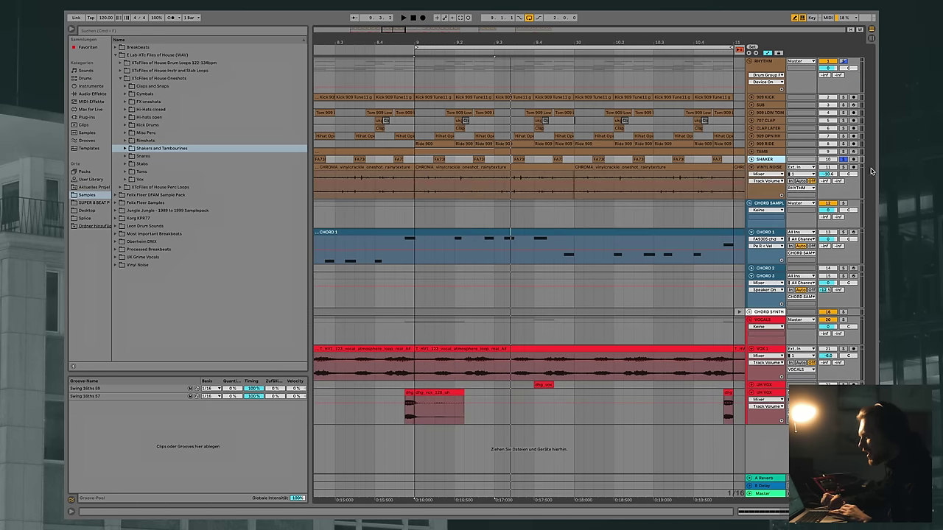
{"action": "left_click", "coordinate": [474, 165]}
{"action": "key", "text": "space"}
Add the remaining drum tracks from 909 KICK through SHAKER to the solo one after another while the loop plays
{"action": "left_click", "coordinate": [843, 98], "text": "super"}
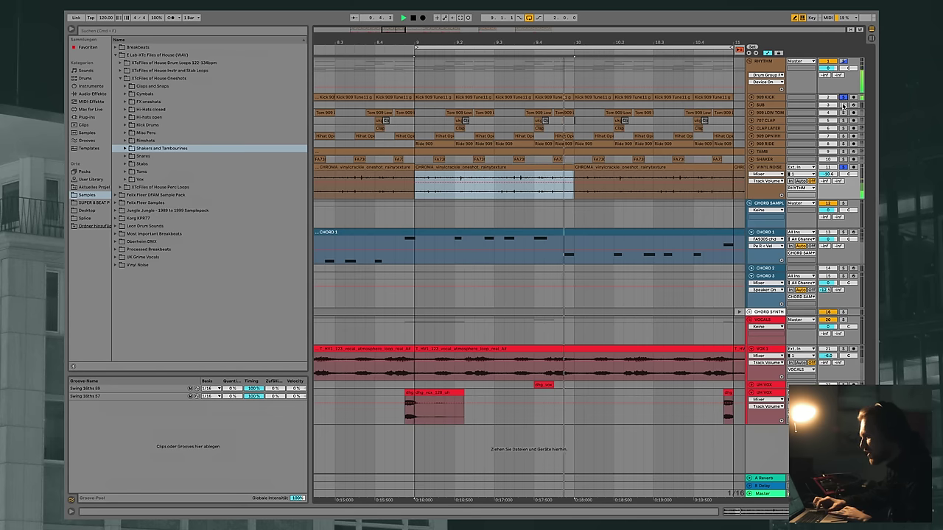
{"action": "left_click", "coordinate": [843, 105], "text": "super"}
{"action": "left_click", "coordinate": [843, 113], "text": "super"}
{"action": "left_click", "coordinate": [843, 120], "text": "super"}
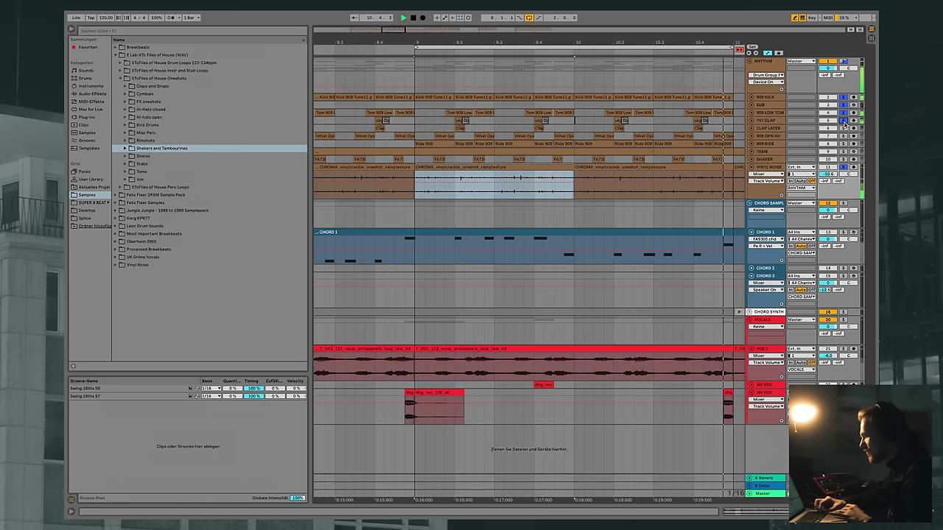
{"action": "left_click", "coordinate": [843, 128], "text": "super"}
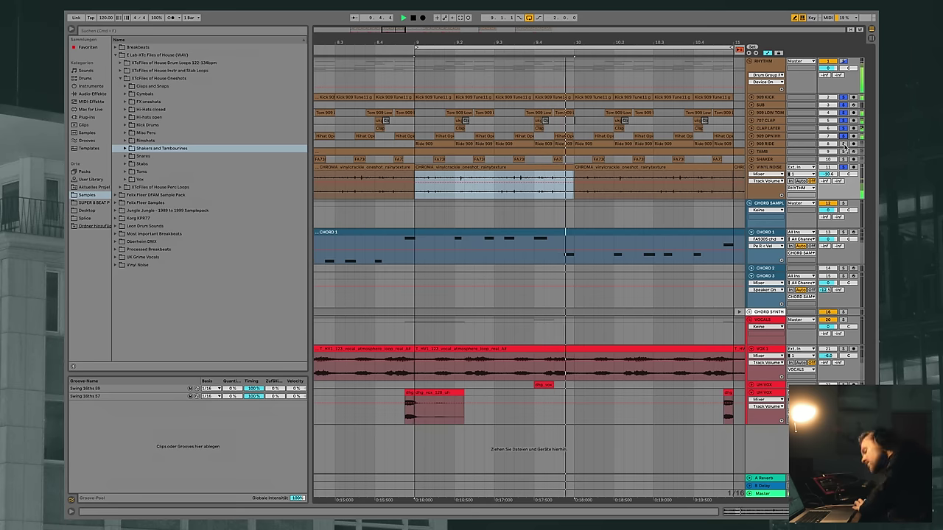
{"action": "left_click", "coordinate": [843, 143]}
{"action": "left_click", "coordinate": [844, 151]}
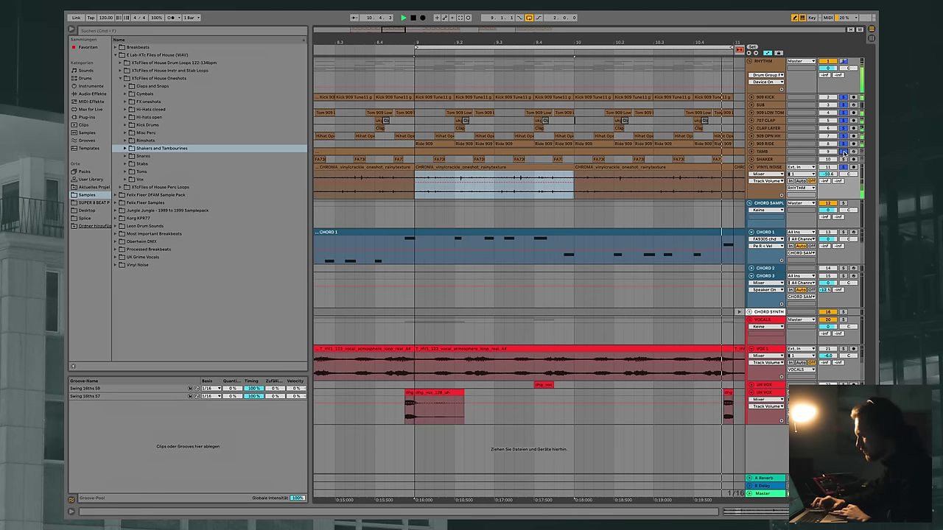
{"action": "left_click", "coordinate": [844, 159]}
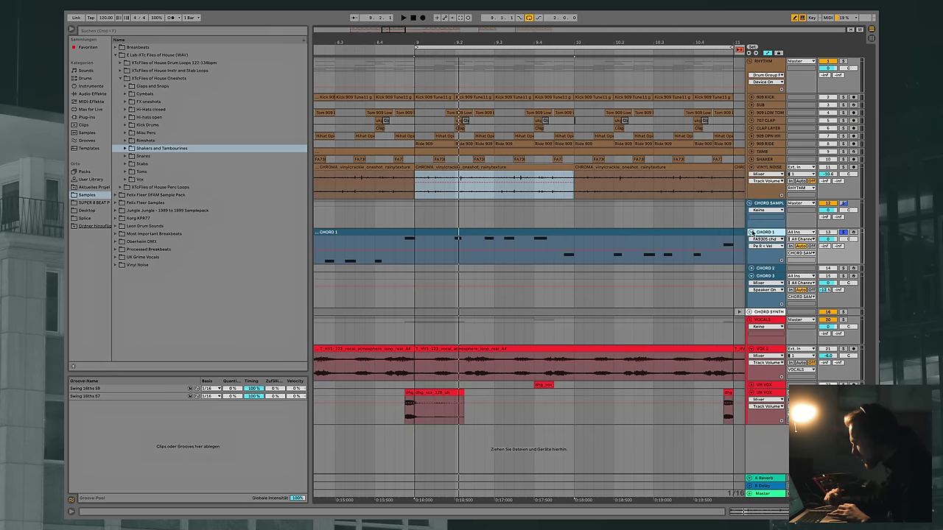
Collapse the RHYTHM group and play the soloed CHORD 1 track from bar 9
{"action": "left_click", "coordinate": [750, 63]}
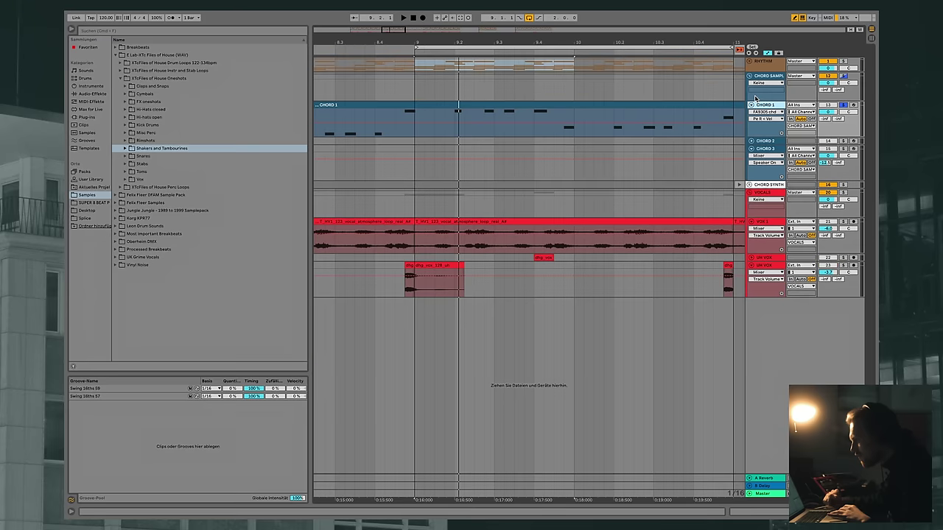
{"action": "left_click", "coordinate": [567, 104]}
{"action": "key", "text": "space"}
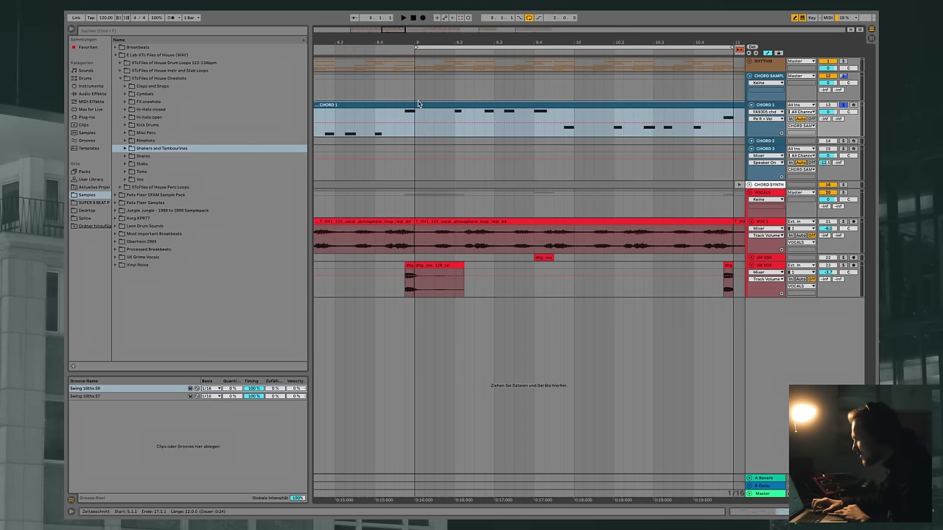
{"action": "left_click", "coordinate": [419, 108]}
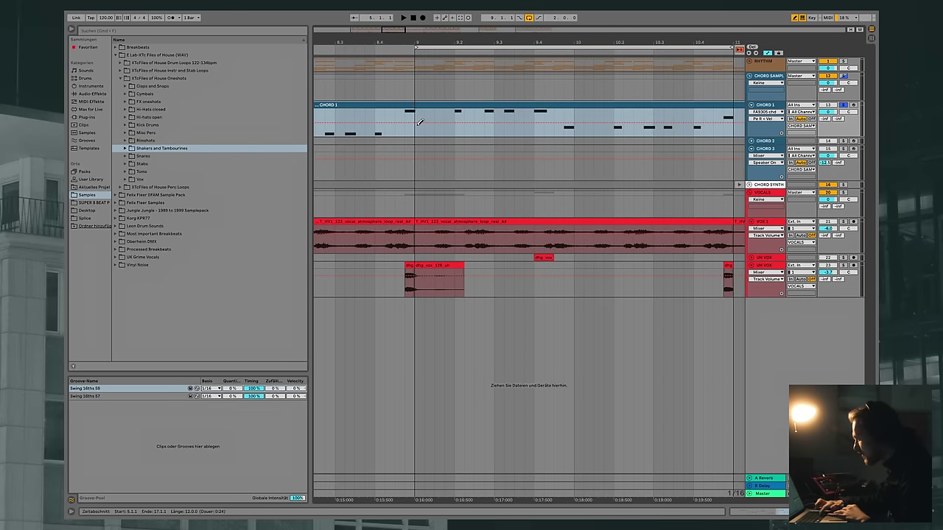
{"action": "left_click", "coordinate": [417, 123]}
{"action": "key", "text": "space"}
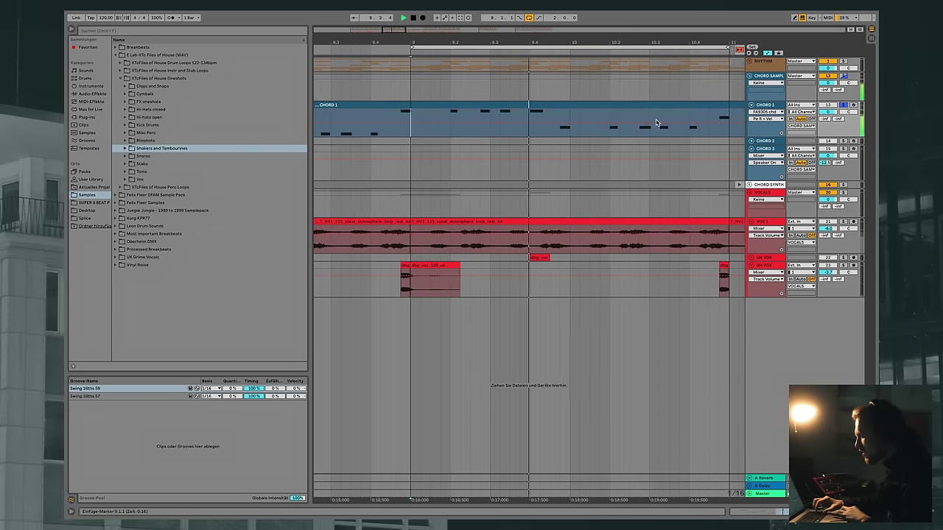
Extend the loop to four bars from bar 9 over the CHORD 1 clip, play it and stop playback
{"action": "scroll", "coordinate": [656, 123], "scroll_direction": "right", "scroll_amount": 2}
{"action": "left_click_drag", "start_coordinate": [617, 42], "coordinate": [715, 47]}
{"action": "left_click", "coordinate": [622, 47]}
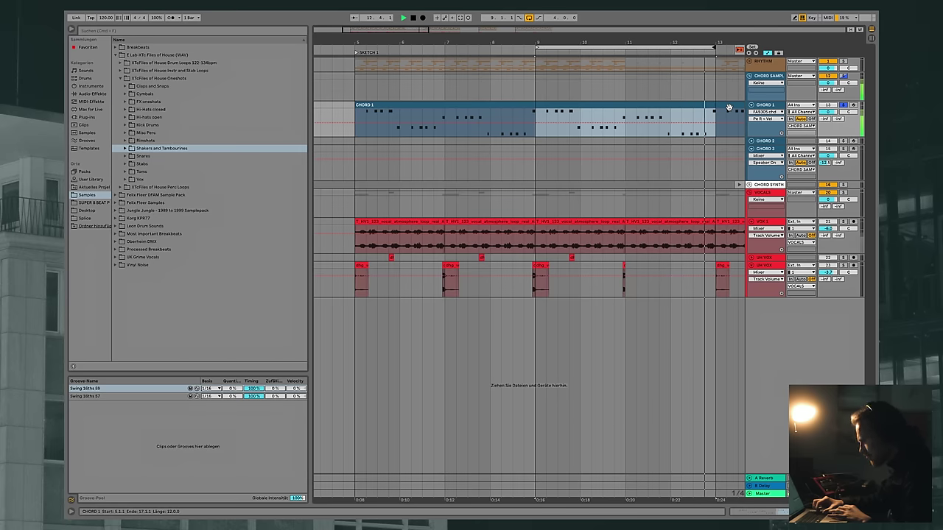
{"action": "key", "text": "space"}
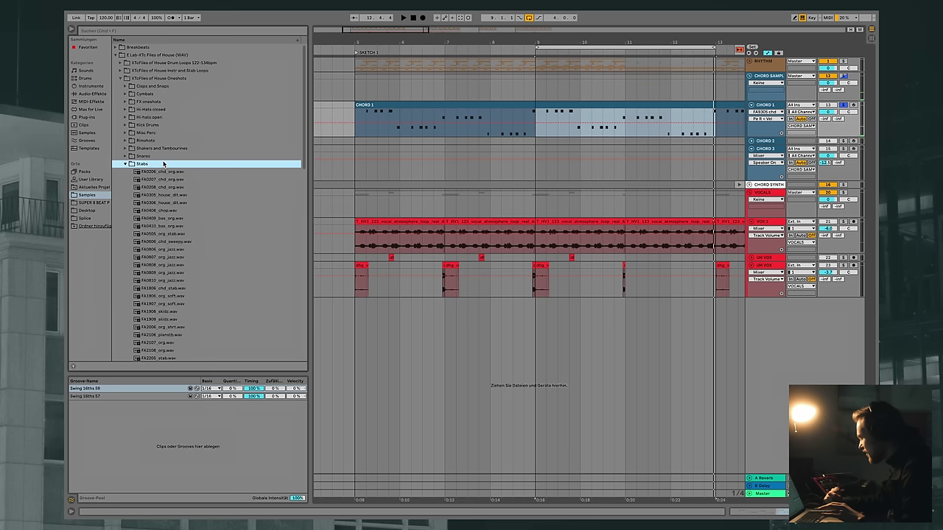
Audition the one-shots in the Stabs folder from FA2108_org.wav down to FA2906_chd_shrt.wav
{"action": "scroll", "coordinate": [220, 254], "scroll_direction": "down", "scroll_amount": 4}
{"action": "left_click", "coordinate": [219, 254]}
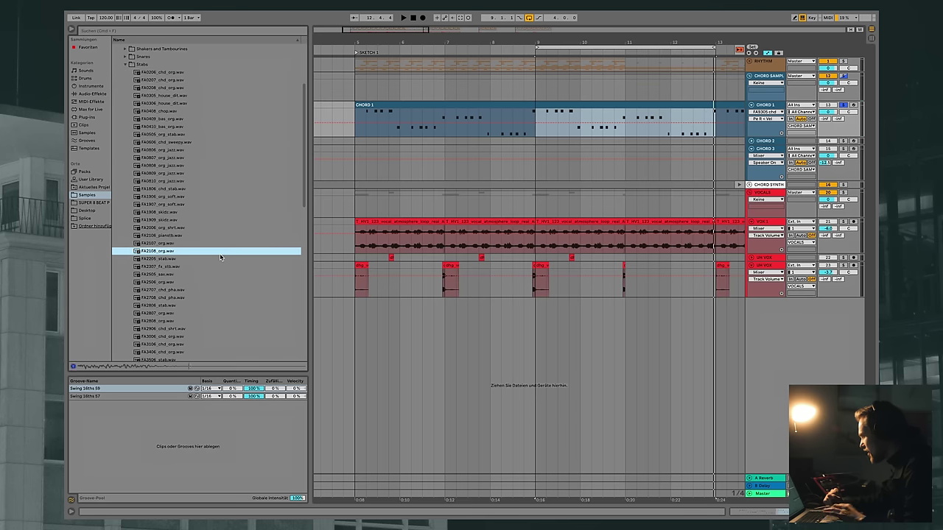
{"action": "key", "text": "Down"}
{"action": "key", "text": "Down"}
{"action": "key", "text": "Down"}
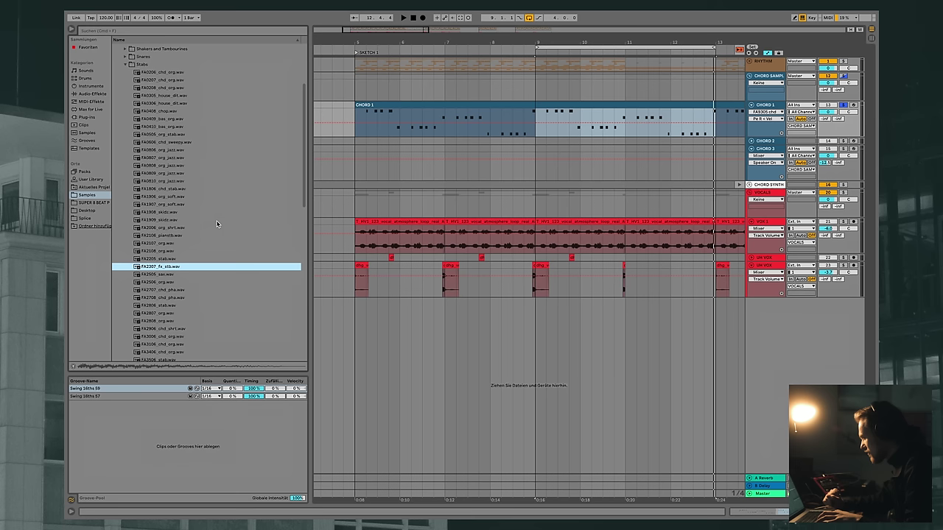
{"action": "key", "text": "Down"}
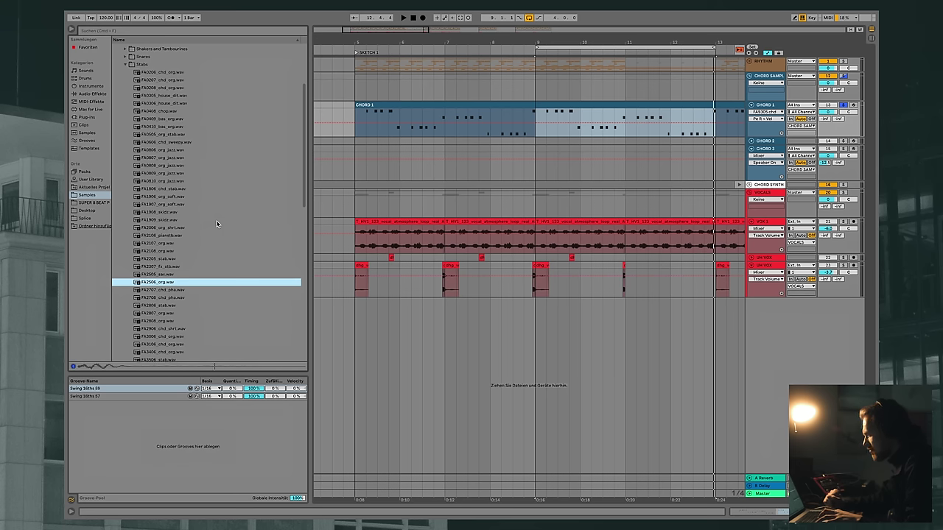
{"action": "key", "text": "Down"}
{"action": "key", "text": "Down"}
{"action": "key", "text": "Down"}
{"action": "key", "text": "Down"}
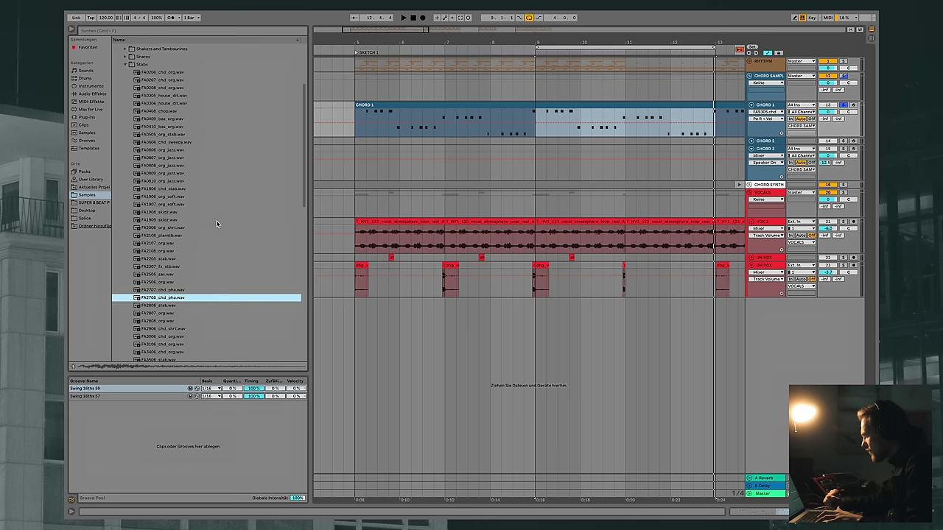
{"action": "key", "text": "Up"}
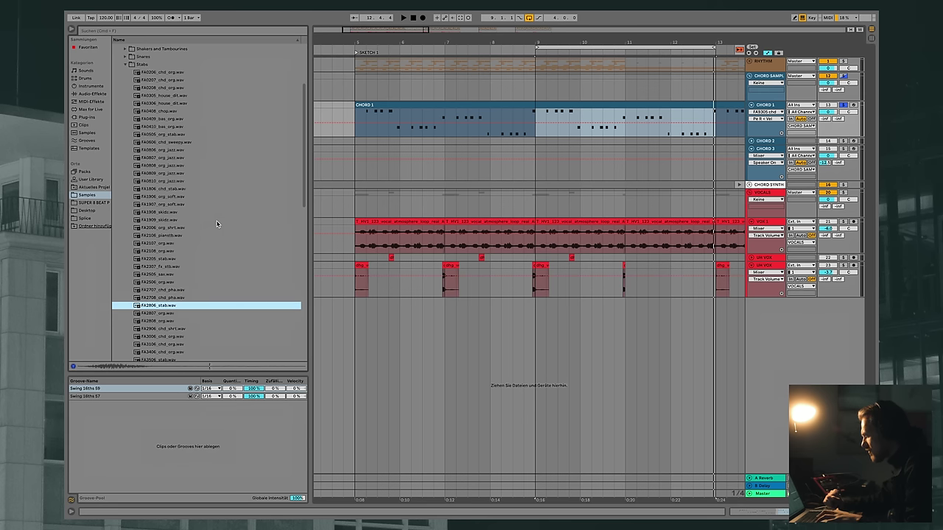
{"action": "key", "text": "Down"}
{"action": "key", "text": "Down"}
{"action": "key", "text": "Down"}
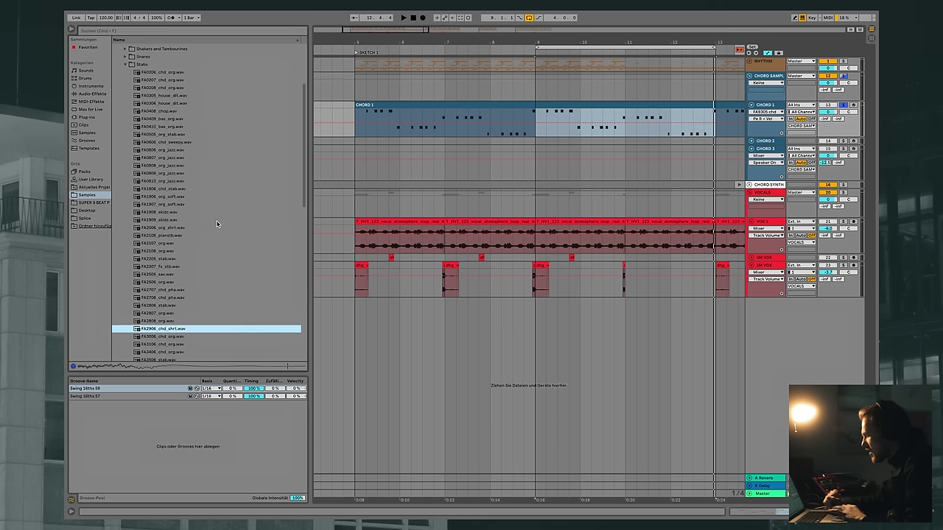
Audition further one-shots near the end of the Stabs folder, down to the chord sample FA9305_chd.wav
{"action": "scroll", "coordinate": [231, 236], "scroll_direction": "down", "scroll_amount": 12}
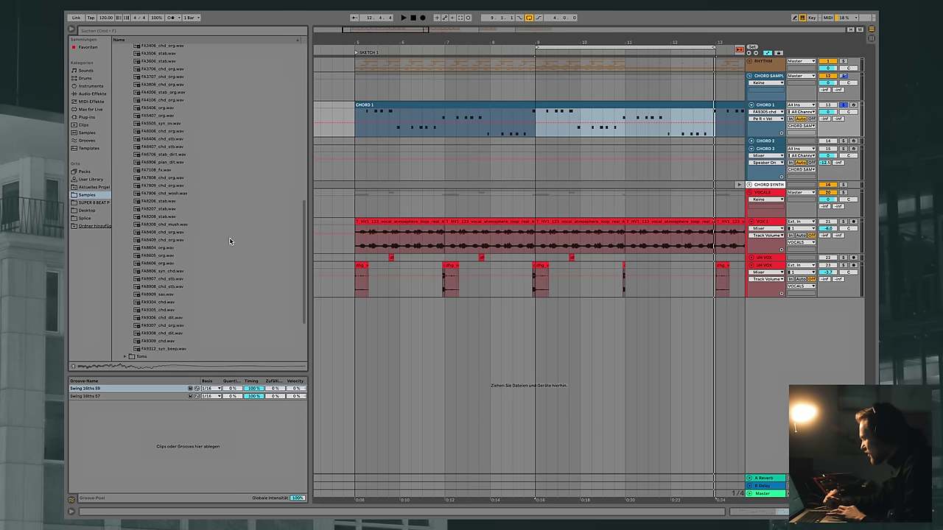
{"action": "left_click", "coordinate": [205, 234]}
{"action": "key", "text": "Down"}
{"action": "key", "text": "Down"}
{"action": "key", "text": "Down"}
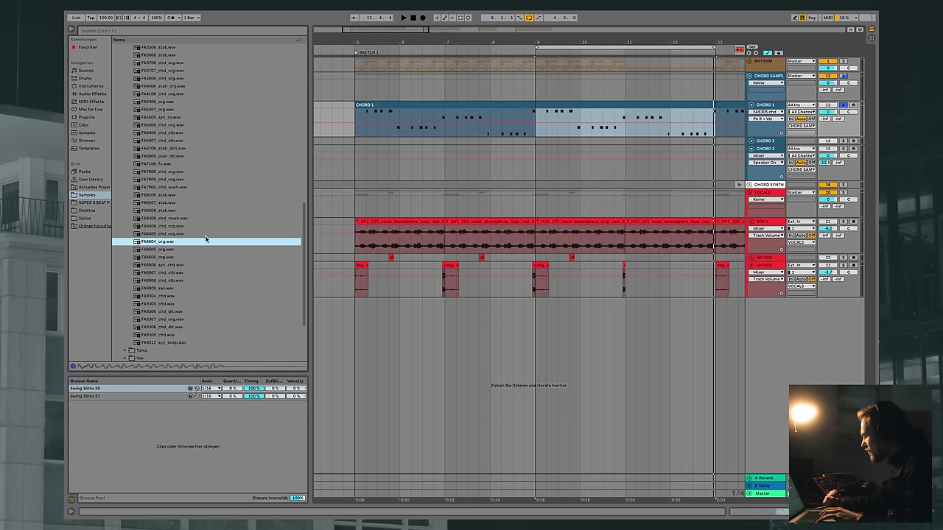
{"action": "key", "text": "Down"}
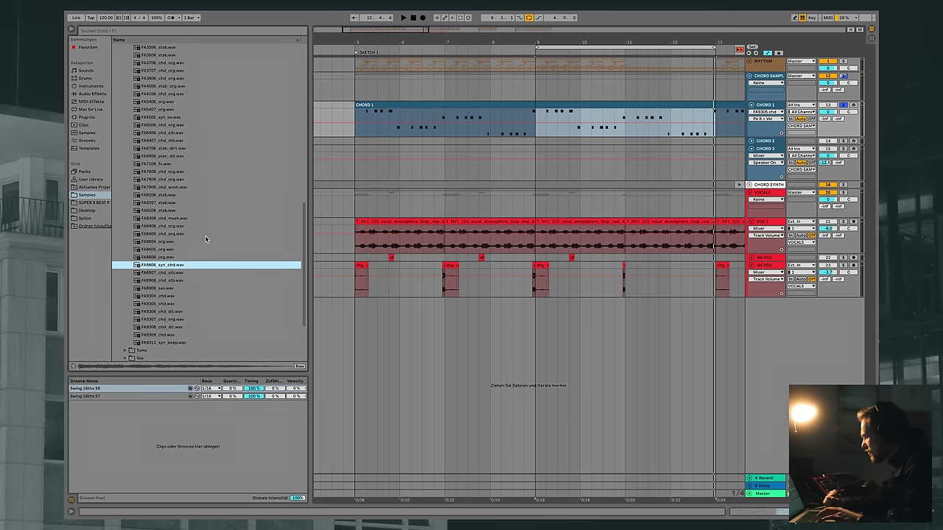
{"action": "key", "text": "Down"}
{"action": "key", "text": "Down"}
{"action": "key", "text": "Down"}
{"action": "key", "text": "Down"}
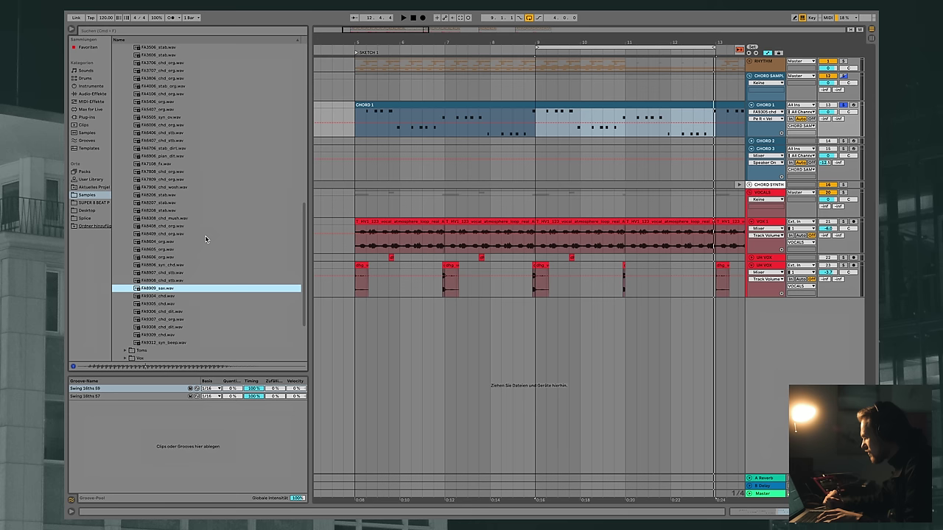
{"action": "key", "text": "Down"}
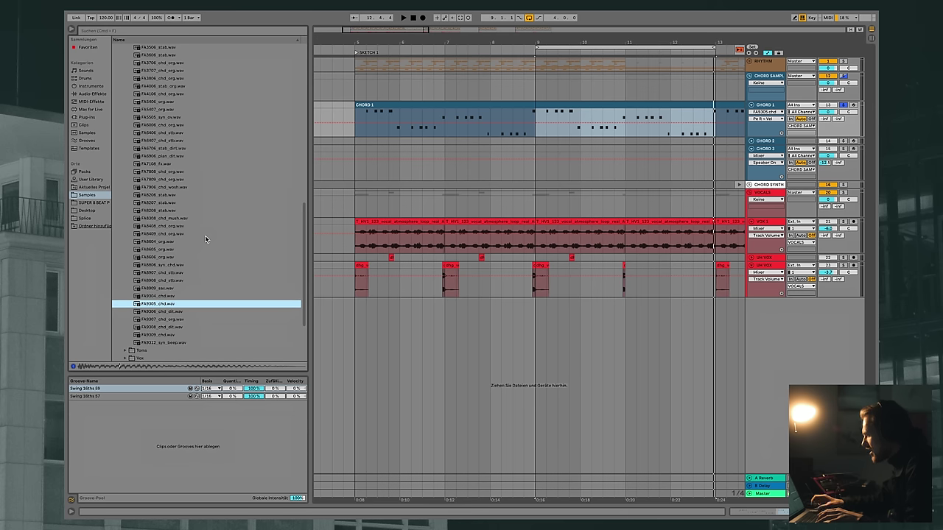
Show the FA9305_chd sampler device of the CHORD 1 track and arm the track to play it live
{"action": "left_click", "coordinate": [766, 107]}
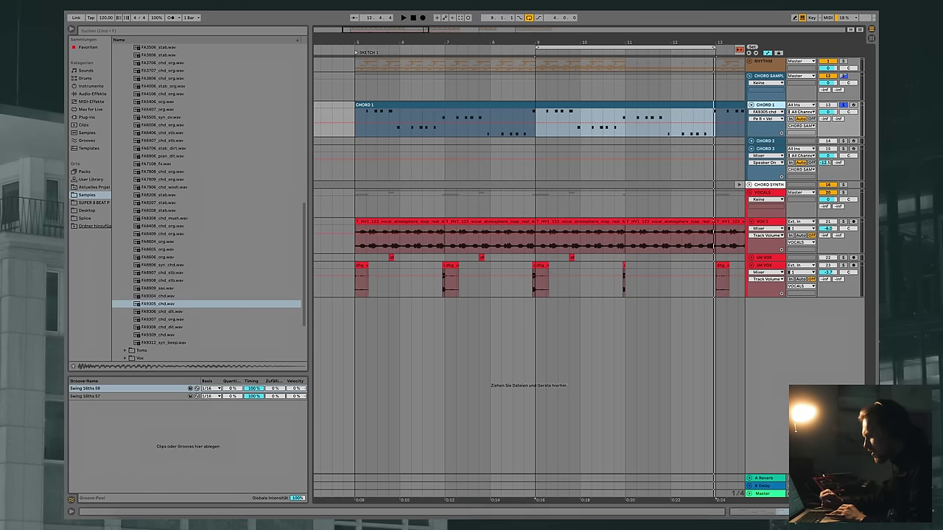
{"action": "key", "text": "shift+Tab"}
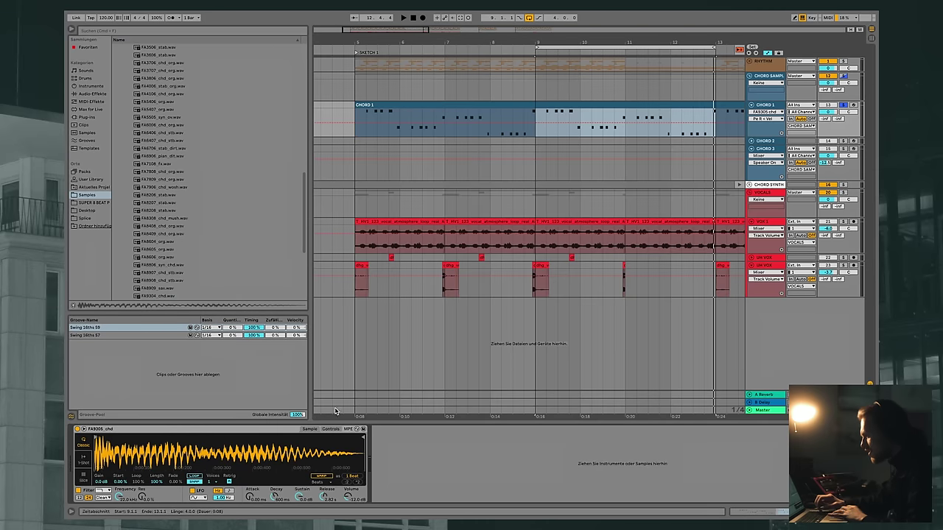
{"action": "left_click", "coordinate": [853, 106]}
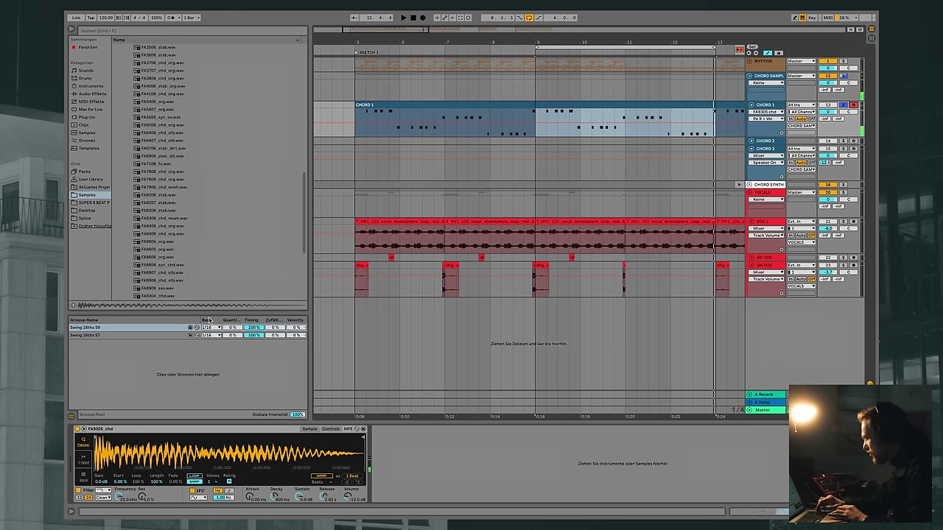
Set the CHORD 1 sampler to 1 voice and its release to 2.72 s
{"action": "left_click", "coordinate": [208, 482]}
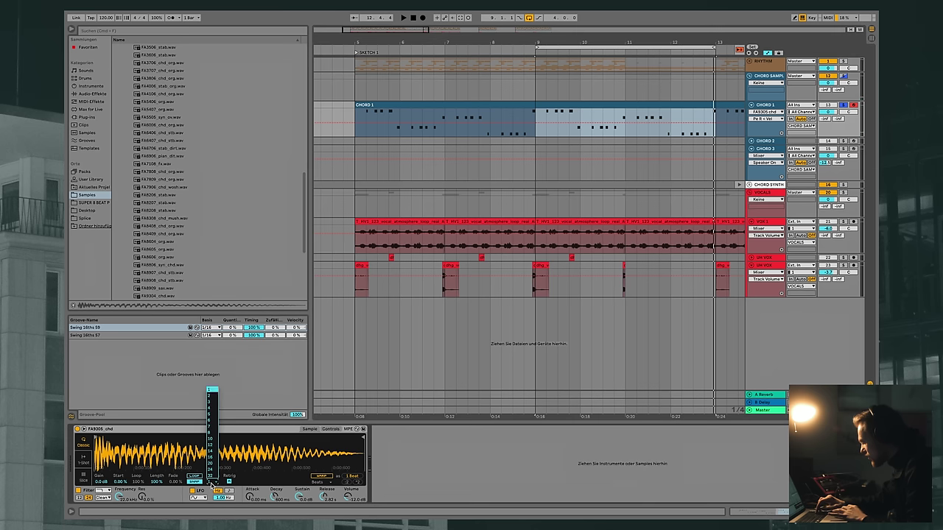
{"action": "left_click", "coordinate": [209, 392]}
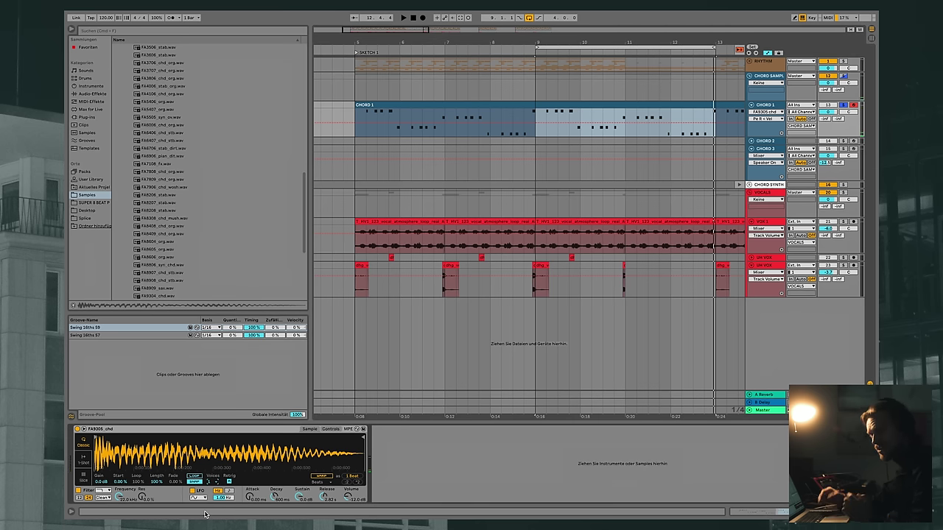
{"action": "mouse_move", "coordinate": [324, 500]}
{"action": "left_mouse_down"}
{"action": "mouse_move", "coordinate": [324, 520]}
{"action": "mouse_move", "coordinate": [324, 488]}
{"action": "left_mouse_up"}
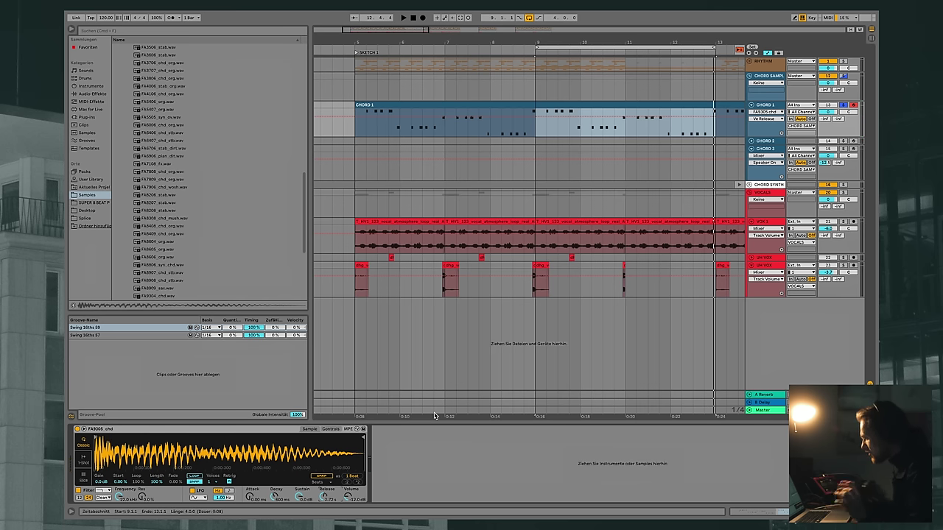
Loop and play the two bars of SKETCH 2 from bar 19, and unfold and arm the CHORD 2 track
{"action": "scroll", "coordinate": [658, 211], "scroll_direction": "right", "scroll_amount": 10}
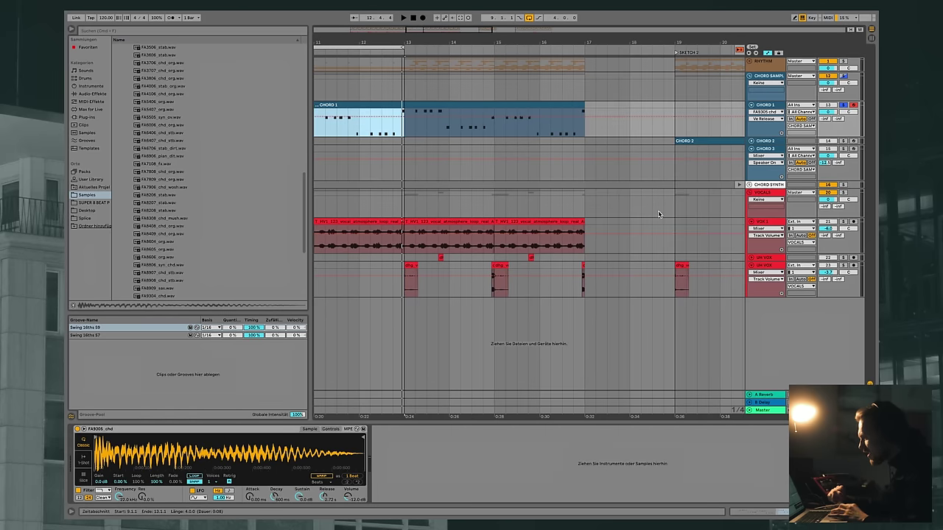
{"action": "mouse_move", "coordinate": [470, 51]}
{"action": "left_mouse_down"}
{"action": "mouse_move", "coordinate": [388, 46]}
{"action": "mouse_move", "coordinate": [462, 47]}
{"action": "left_mouse_up"}
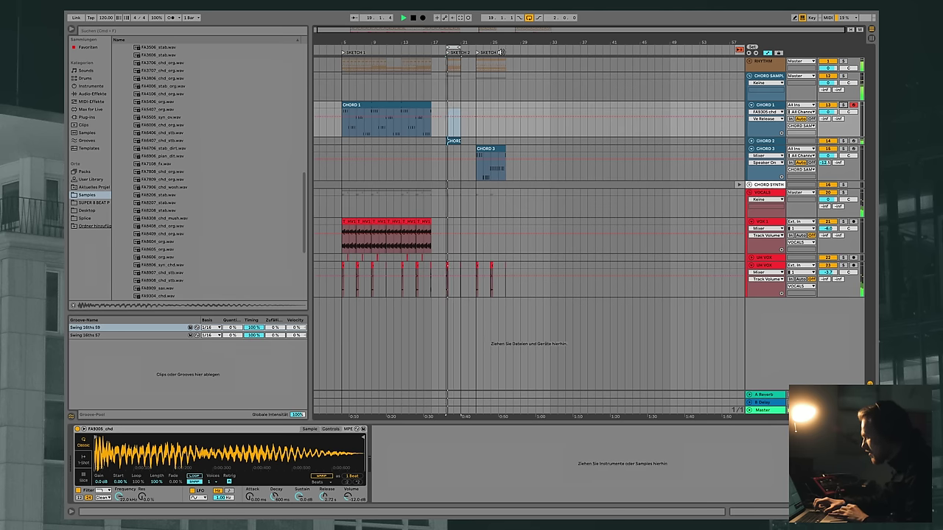
{"action": "key", "text": "plus"}
{"action": "key", "text": "plus"}
{"action": "key", "text": "plus"}
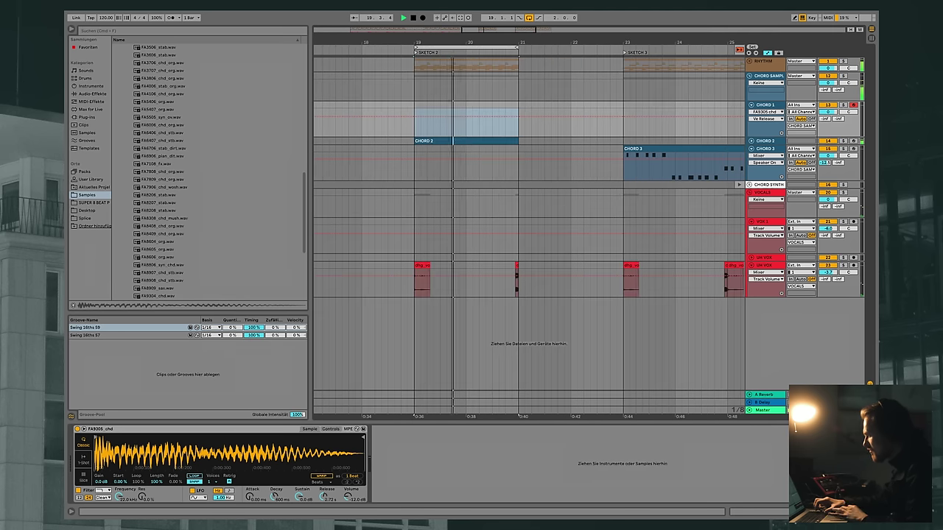
{"action": "left_click", "coordinate": [752, 140]}
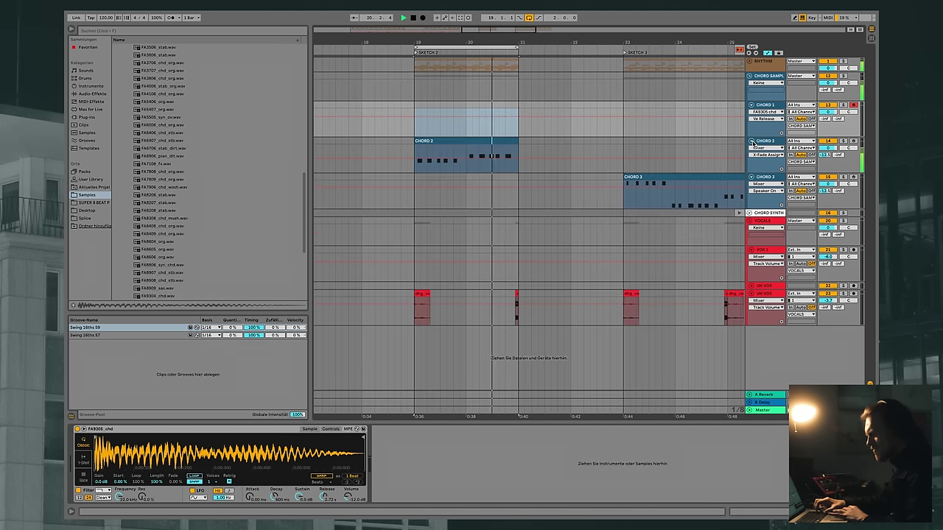
{"action": "left_click", "coordinate": [854, 141]}
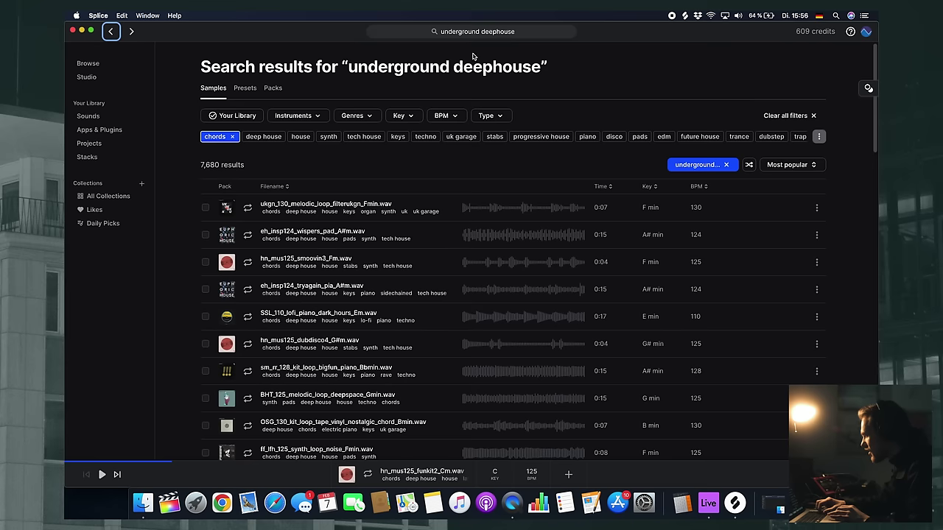
Switch to Splice, search for "underground deephouse" and filter the samples by the chords tag
{"action": "left_click", "coordinate": [484, 33]}
{"action": "key", "text": "Return"}
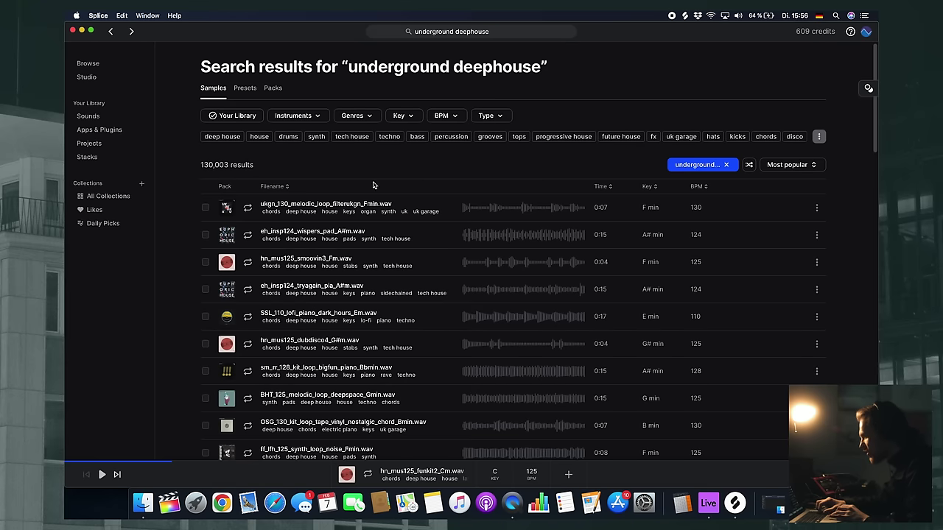
{"action": "left_click", "coordinate": [766, 137]}
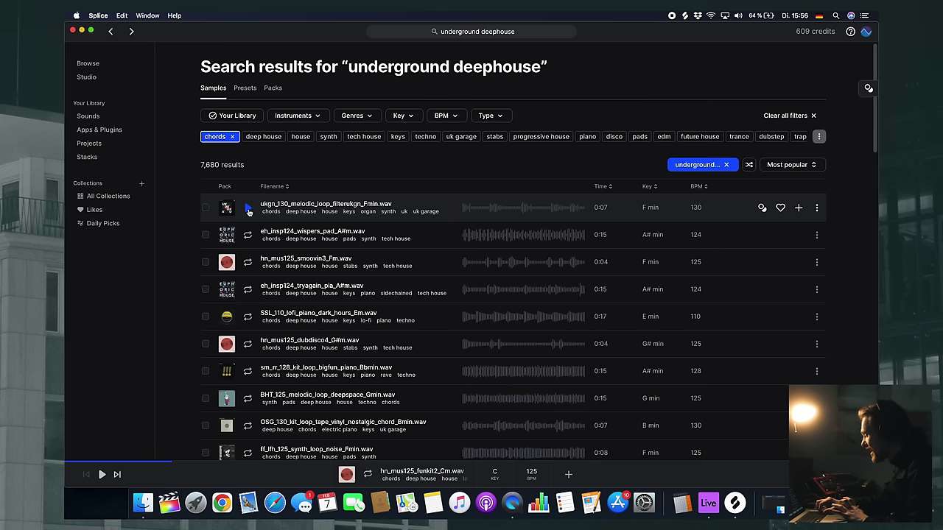
Audition the chord loops in the search results, including hn_mus125_dubdisco4_G#m.wav and again hn_mus125_smoovin3_Fm.wav
{"action": "left_click", "coordinate": [249, 211]}
{"action": "key", "text": "Down"}
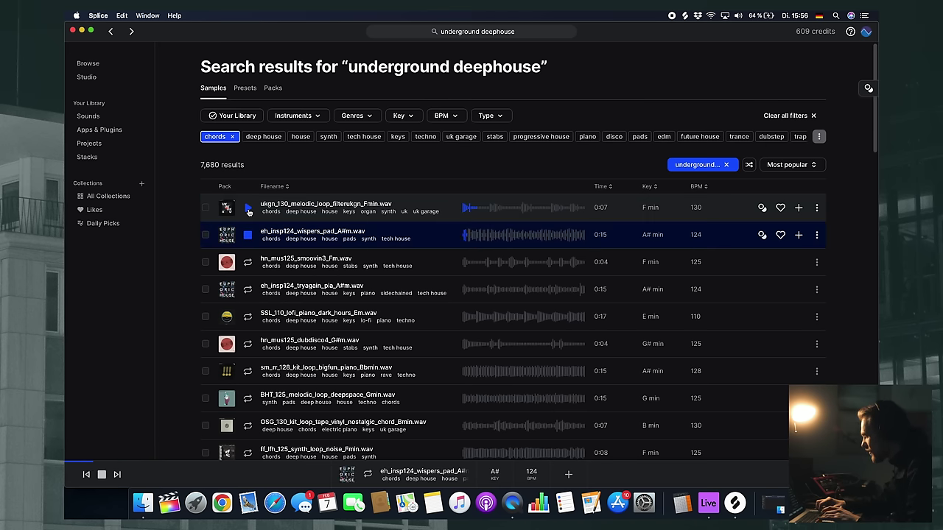
{"action": "key", "text": "Down"}
{"action": "key", "text": "space"}
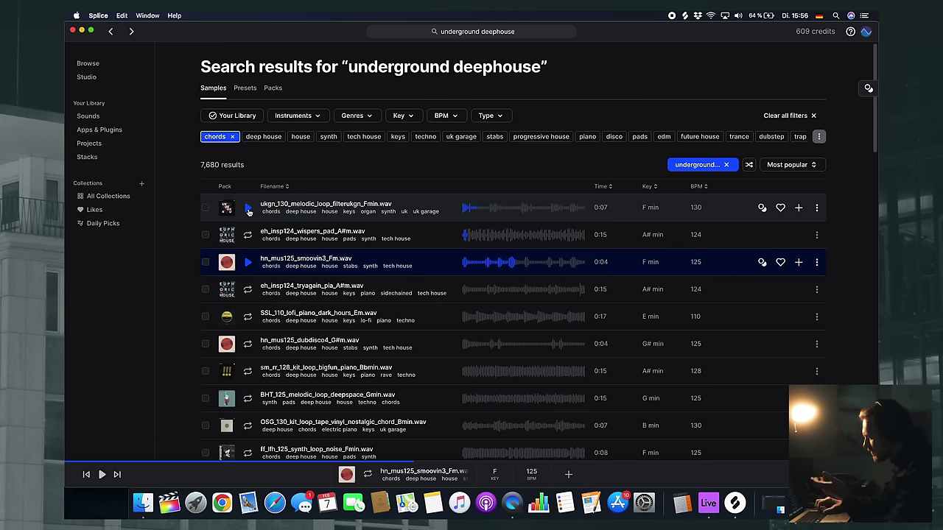
{"action": "left_click", "coordinate": [250, 344]}
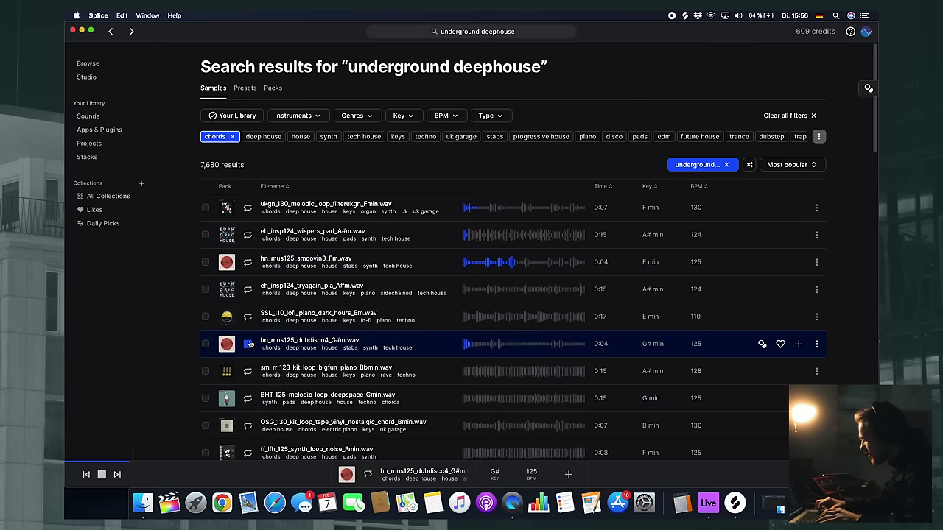
{"action": "key", "text": "Up"}
{"action": "key", "text": "Up"}
{"action": "key", "text": "Up"}
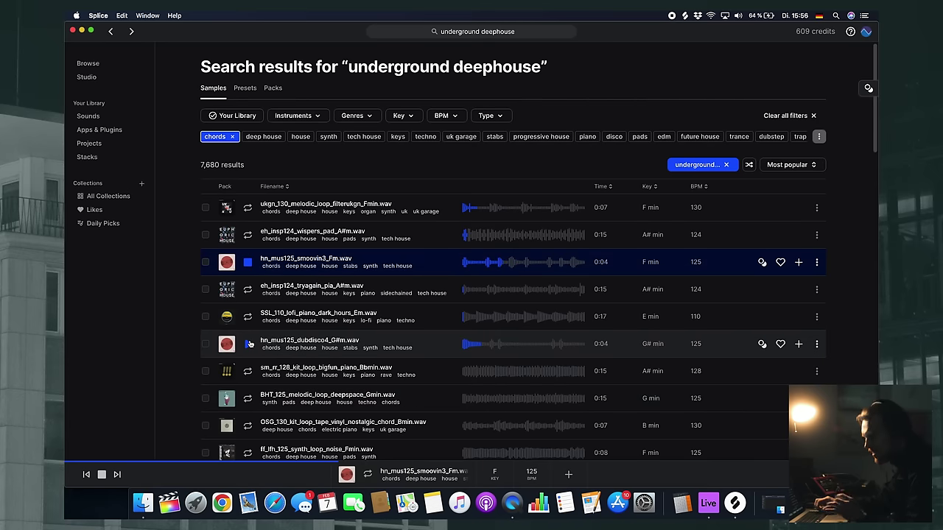
{"action": "key", "text": "space"}
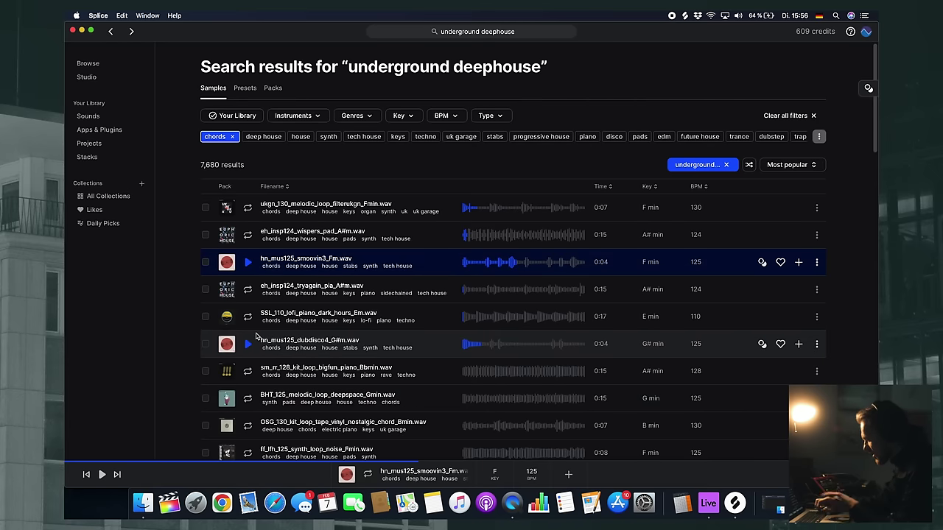
Open the House Nation pack and audition its samples from hn_top125_alla.wav to hn_top125_easy.wav
{"action": "left_click", "coordinate": [227, 264]}
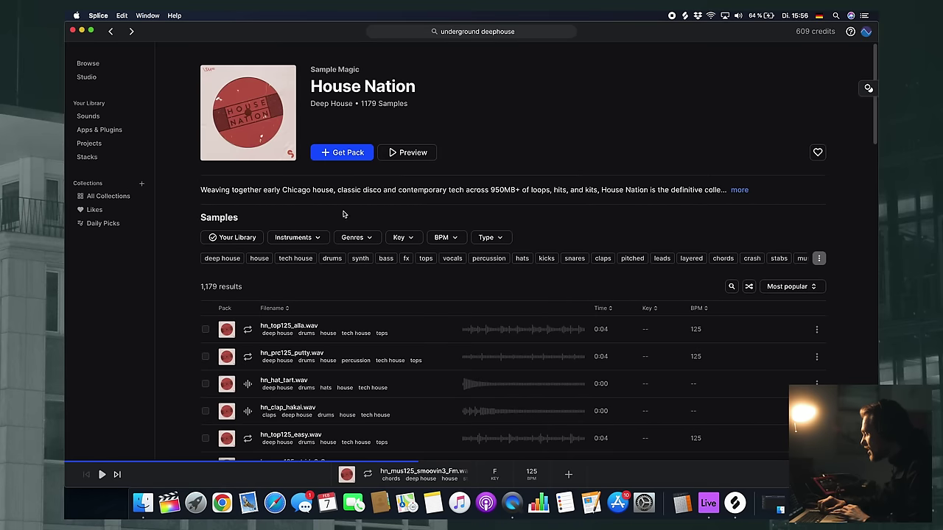
{"action": "scroll", "coordinate": [249, 269], "scroll_direction": "down", "scroll_amount": 2}
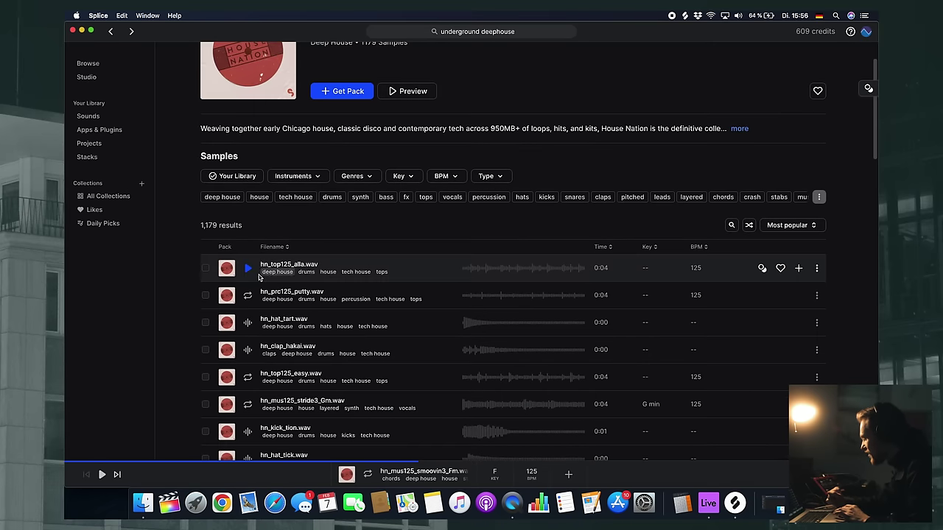
{"action": "left_click", "coordinate": [249, 269]}
{"action": "key", "text": "Down"}
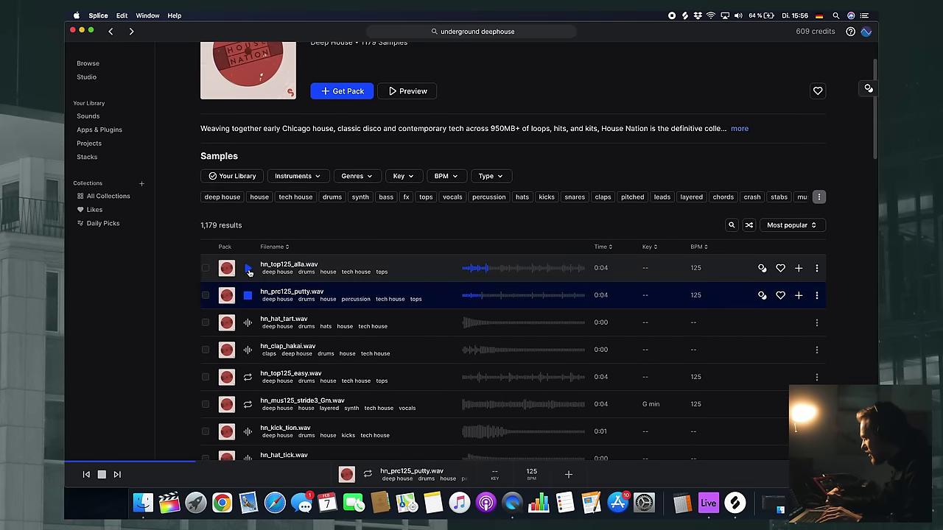
{"action": "key", "text": "Down"}
{"action": "key", "text": "Down"}
{"action": "key", "text": "Down"}
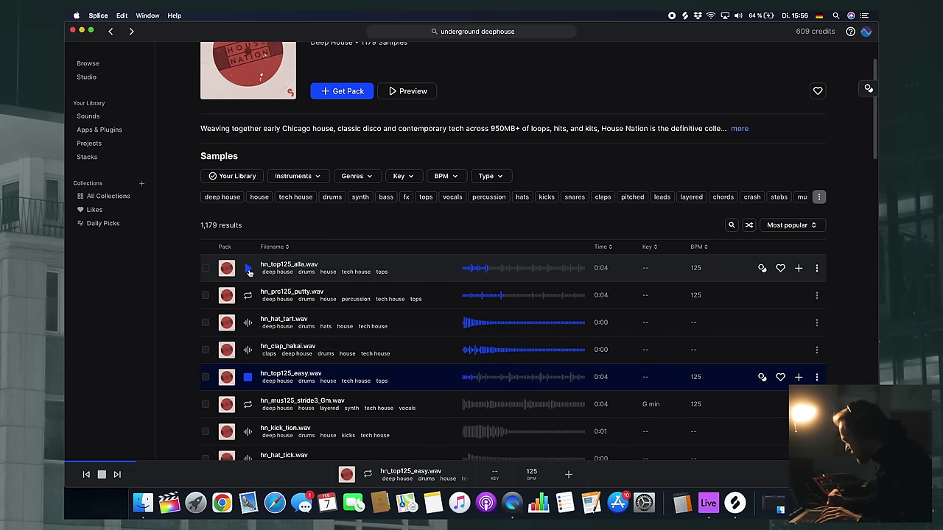
Return from Splice to Ableton Live, select the SKETCH 2 loop range and play CHORD 2's OSG_130 sample, zooming its waveform in Simpler
{"action": "key", "text": "Down"}
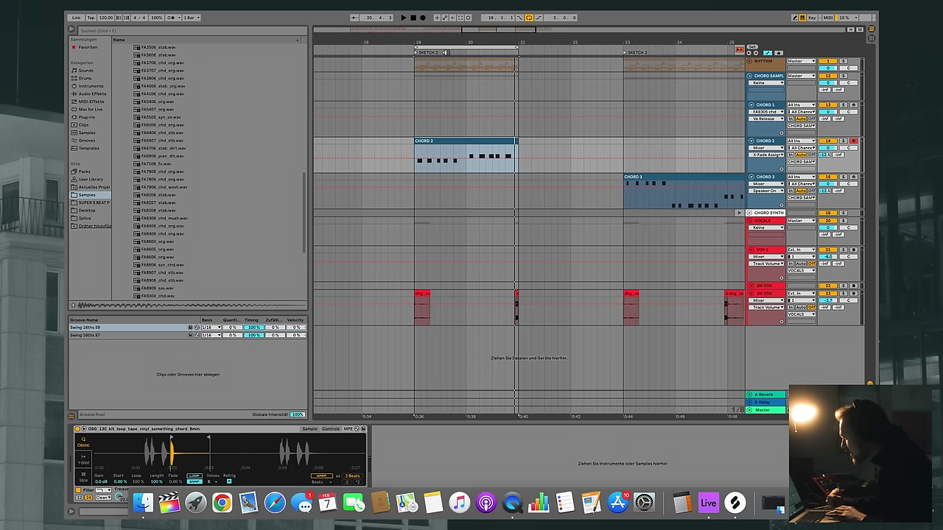
{"action": "left_click", "coordinate": [452, 45]}
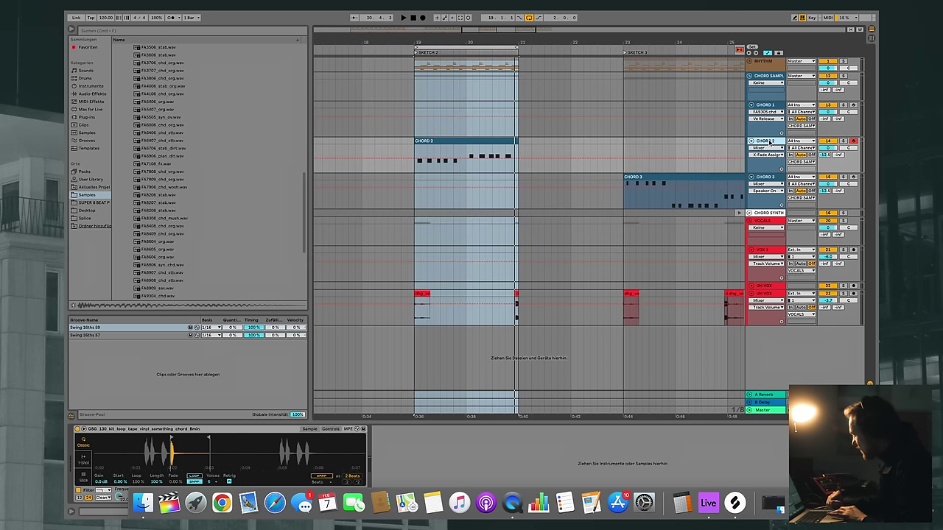
{"action": "left_click_drag", "start_coordinate": [182, 444], "coordinate": [217, 442]}
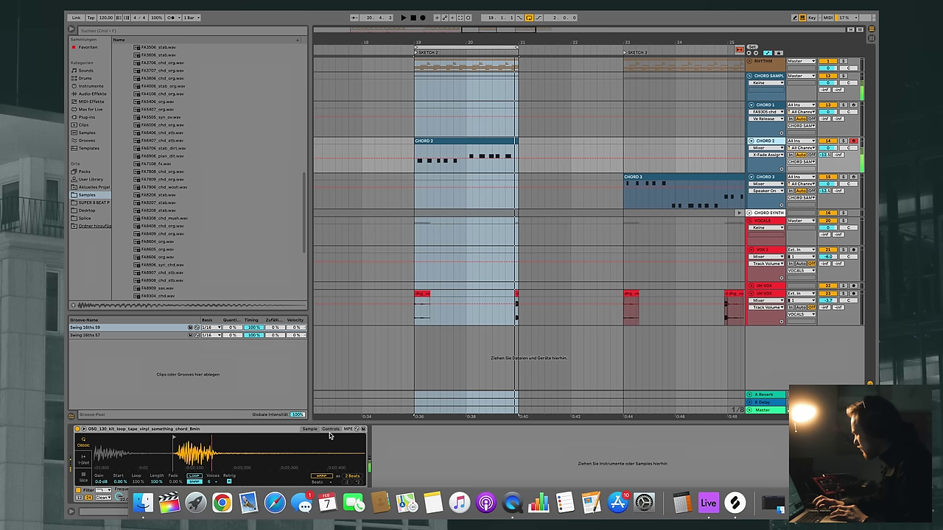
{"action": "key", "text": "q"}
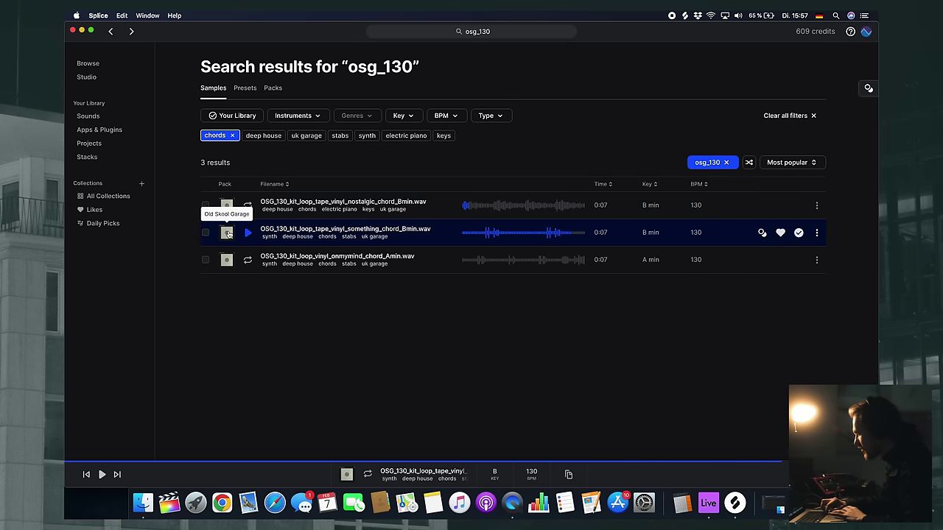
In Splice's osg_130 results, audition the something_chord_Bmin and onmymind_chord_Amin loops and open their Old Skool Garage pack
{"action": "left_click", "coordinate": [227, 233]}
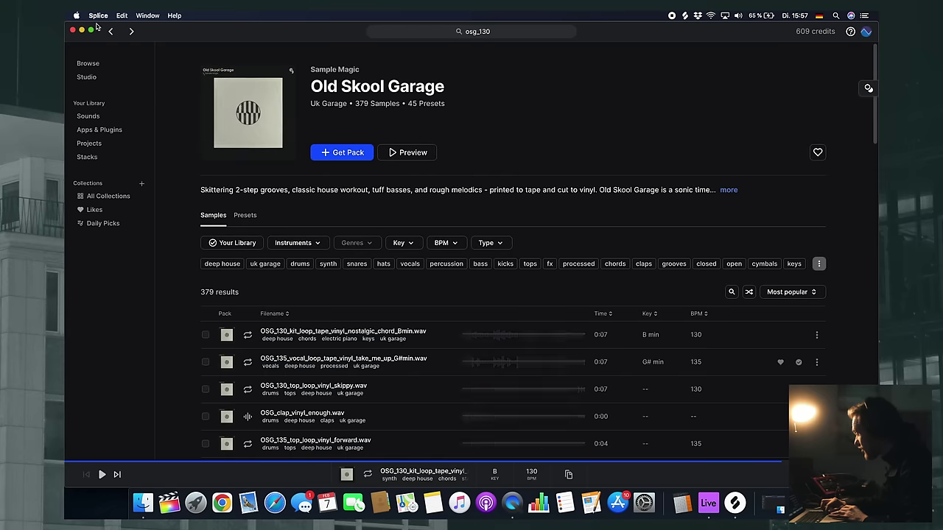
{"action": "left_click", "coordinate": [111, 31]}
{"action": "left_click", "coordinate": [247, 233]}
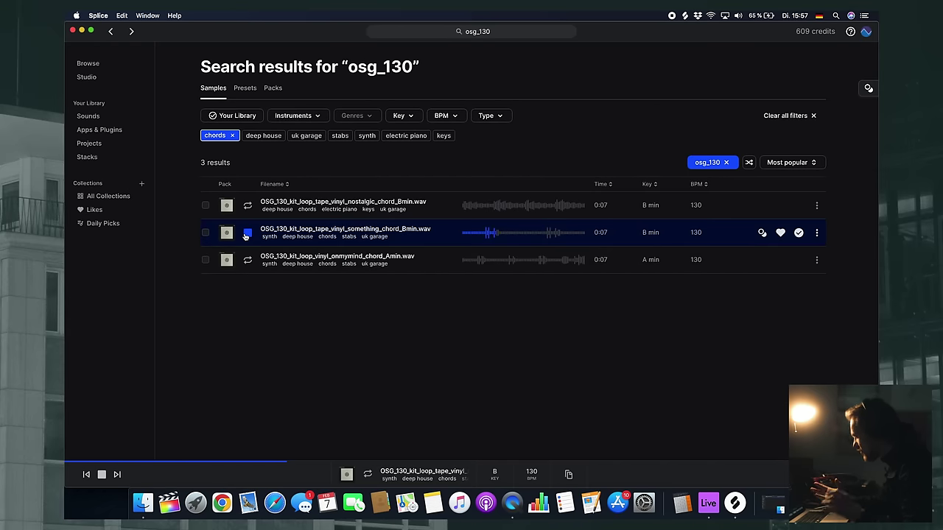
{"action": "left_click", "coordinate": [247, 259]}
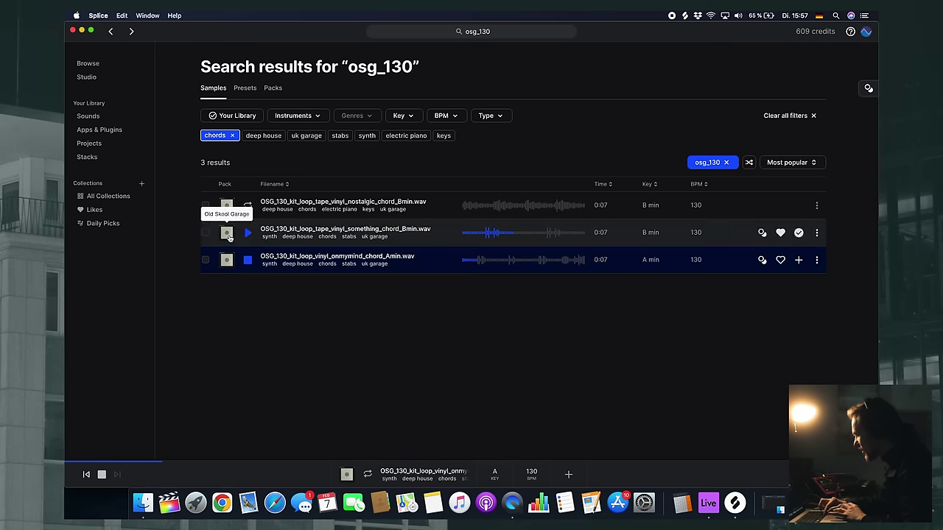
{"action": "left_click", "coordinate": [227, 232]}
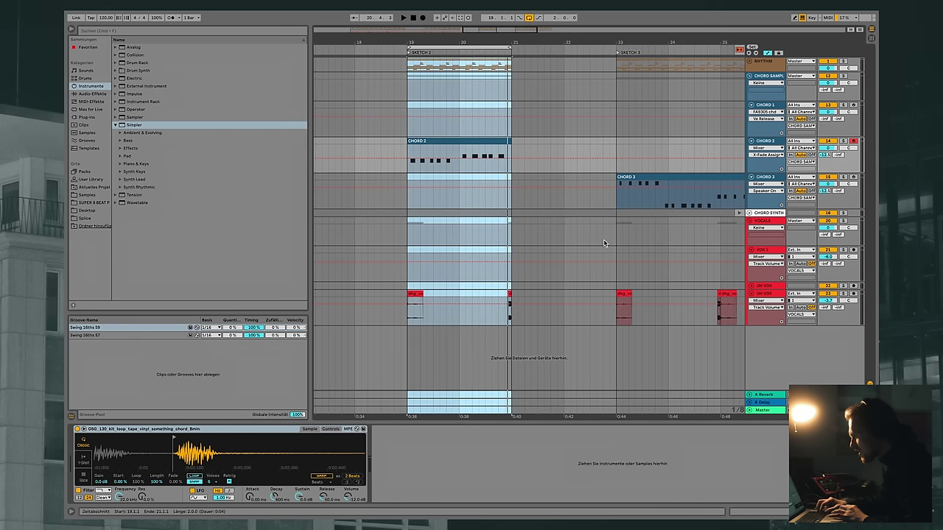
In Ableton Live, select the CHORD 3 track at SKETCH 3, then solo and arm it
{"action": "scroll", "coordinate": [611, 241], "scroll_direction": "right", "scroll_amount": 4}
{"action": "left_click", "coordinate": [779, 180]}
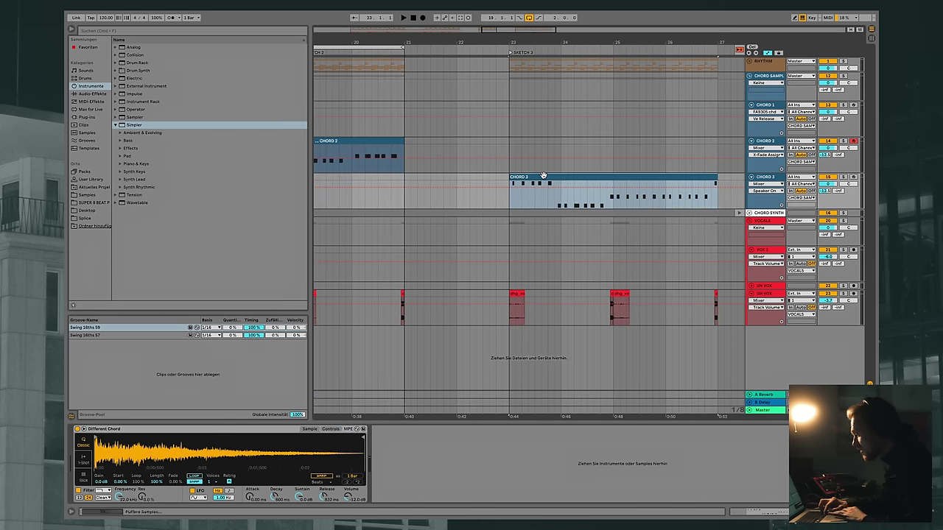
{"action": "left_click", "coordinate": [844, 177]}
{"action": "left_click", "coordinate": [854, 177]}
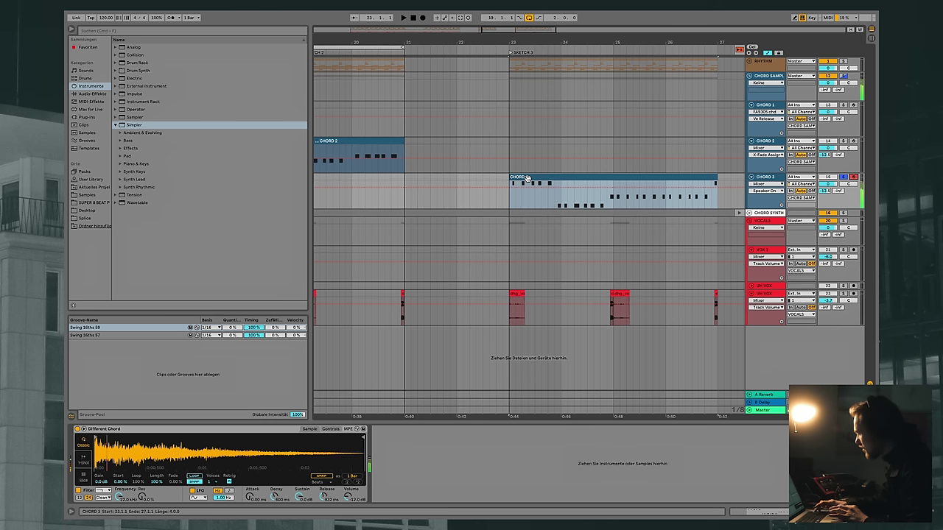
Browse the Samples folder to the Riffs, Arps & Hits folder of the Jungle Jungle - 1989 to 1999 Samplepack
{"action": "left_click", "coordinate": [86, 117]}
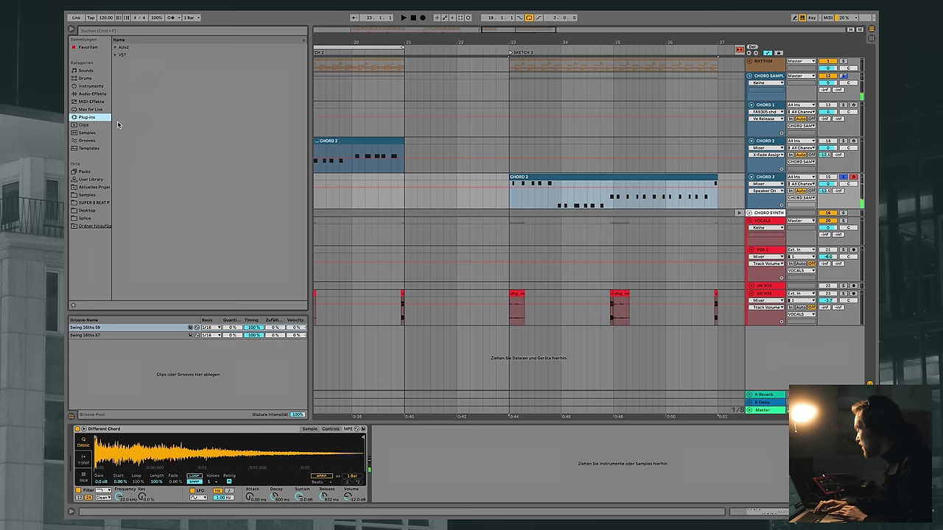
{"action": "left_click", "coordinate": [89, 196]}
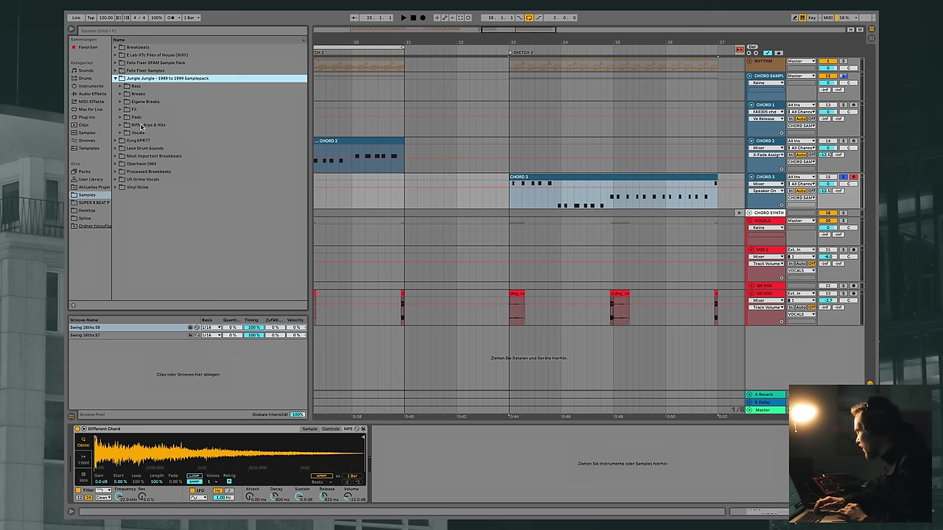
{"action": "double_click", "coordinate": [141, 126]}
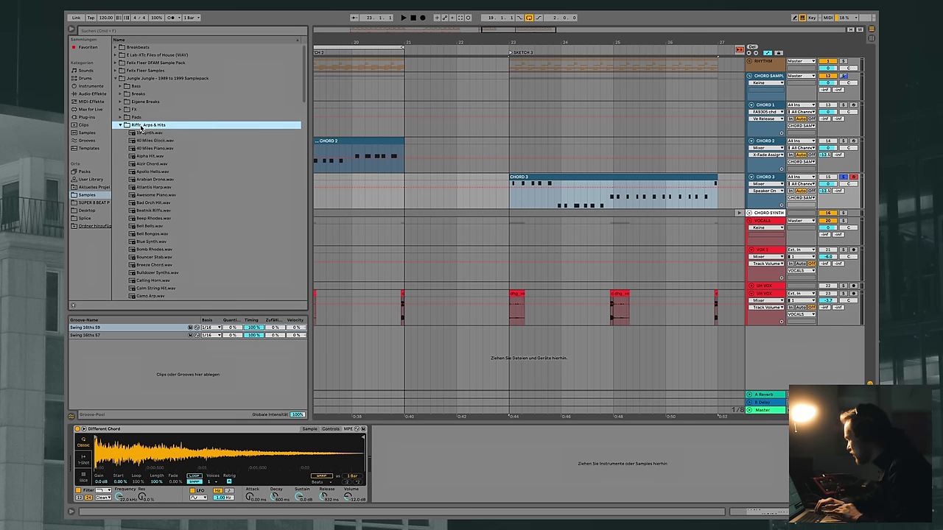
{"action": "scroll", "coordinate": [177, 177], "scroll_direction": "down", "scroll_amount": 5}
Audition the samples in the Riffs, Arps & Hits folder one by one, from Connected Flute.wav to Jazz Thing Hit.wav
{"action": "left_click", "coordinate": [209, 221]}
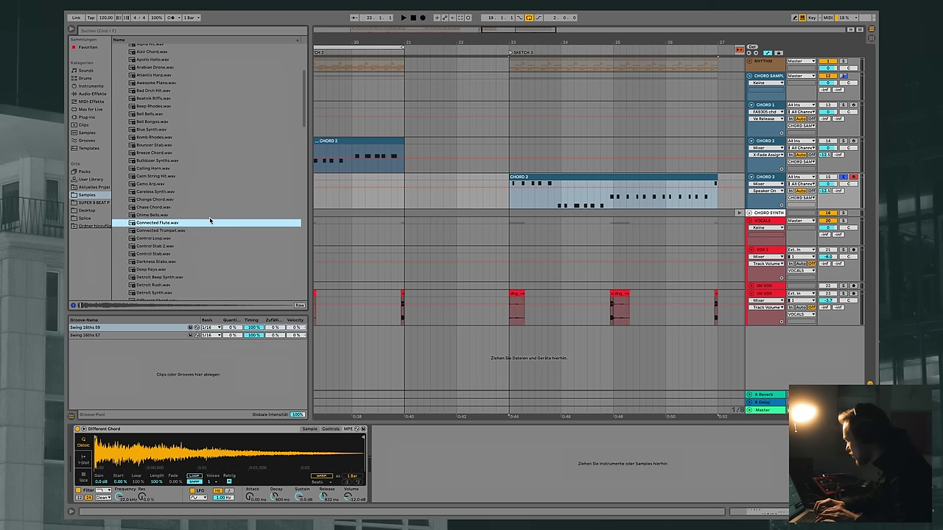
{"action": "key", "text": "Down"}
{"action": "key", "text": "Down"}
{"action": "key", "text": "Down"}
{"action": "key", "text": "Down"}
{"action": "key", "text": "Down"}
{"action": "key", "text": "Down"}
{"action": "key", "text": "Down"}
{"action": "key", "text": "Down"}
{"action": "key", "text": "Down"}
{"action": "key", "text": "Down"}
{"action": "key", "text": "Down"}
{"action": "key", "text": "Down"}
{"action": "key", "text": "Down"}
{"action": "key", "text": "Down"}
{"action": "key", "text": "Down"}
{"action": "key", "text": "Down"}
{"action": "key", "text": "Down"}
{"action": "key", "text": "Down"}
{"action": "key", "text": "Down"}
{"action": "key", "text": "Down"}
{"action": "key", "text": "Down"}
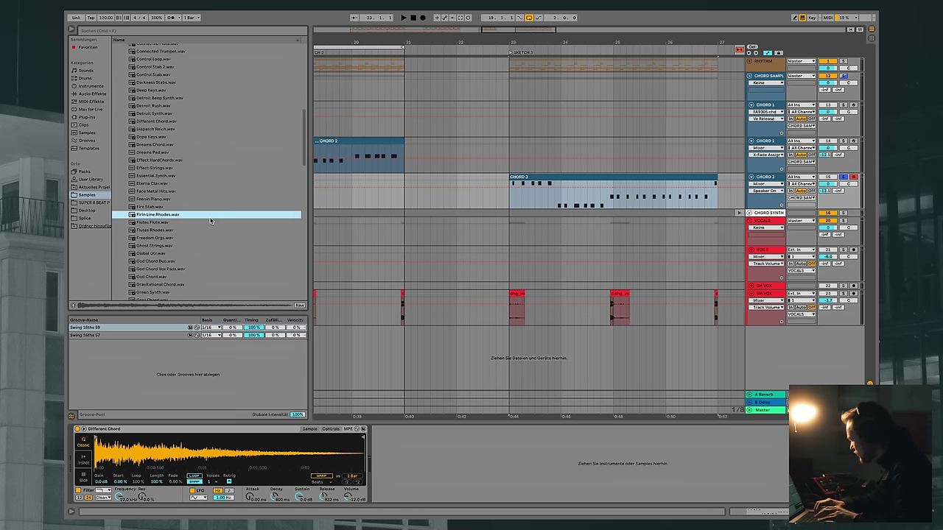
{"action": "key", "text": "Down"}
{"action": "key", "text": "Down"}
{"action": "key", "text": "Down"}
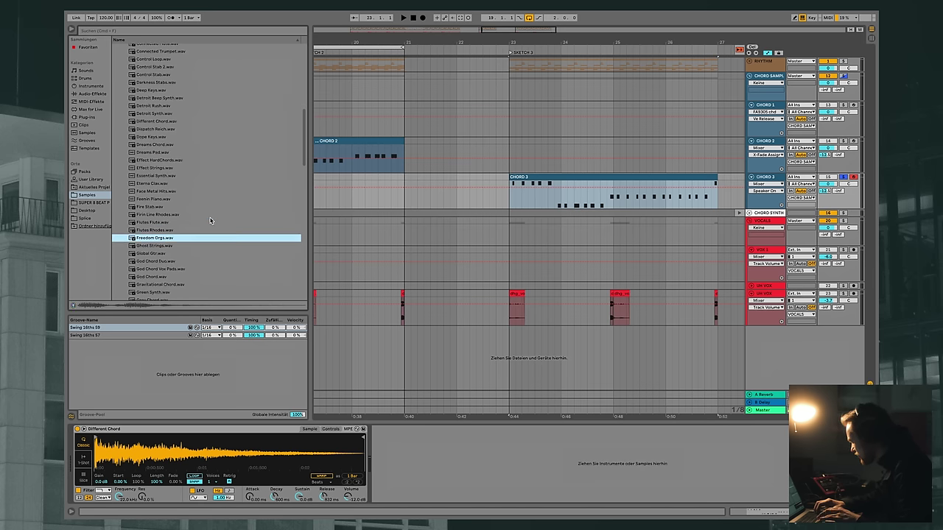
{"action": "key", "text": "Down"}
{"action": "key", "text": "Down"}
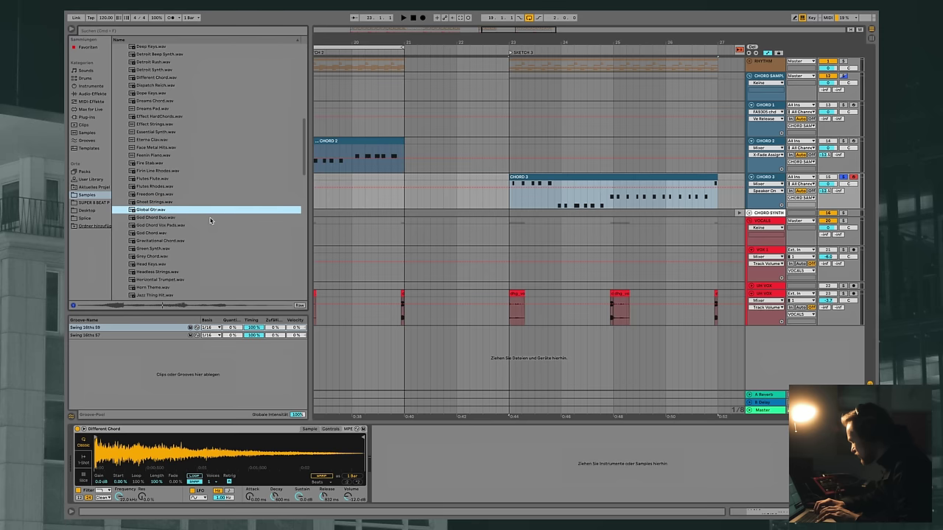
{"action": "key", "text": "Down"}
{"action": "key", "text": "Down"}
{"action": "key", "text": "Down"}
{"action": "key", "text": "Down"}
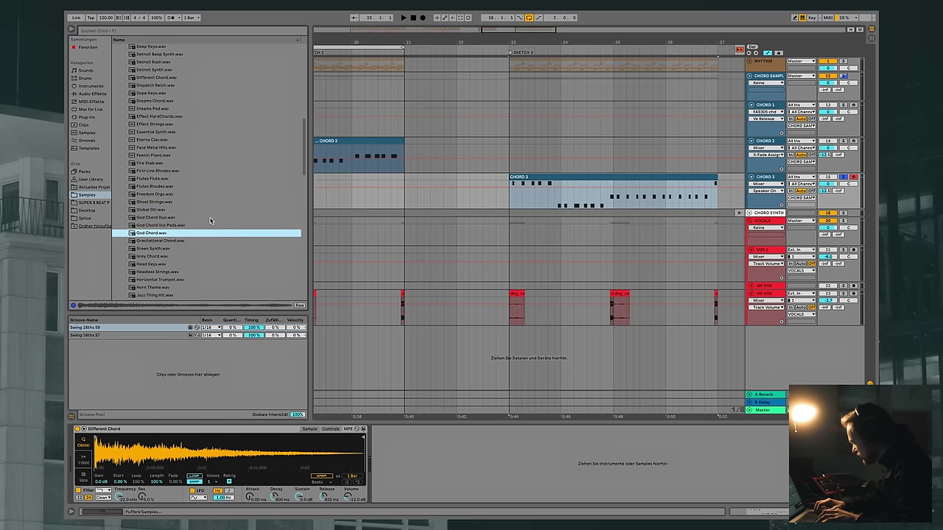
{"action": "scroll", "coordinate": [210, 220], "scroll_direction": "down", "scroll_amount": 3}
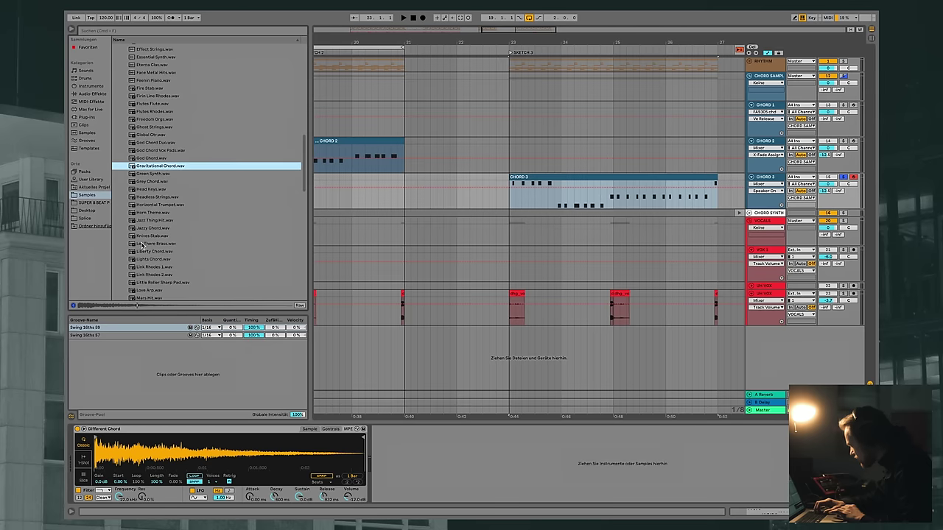
{"action": "key", "text": "Down"}
{"action": "key", "text": "Down"}
{"action": "key", "text": "Down"}
{"action": "key", "text": "Down"}
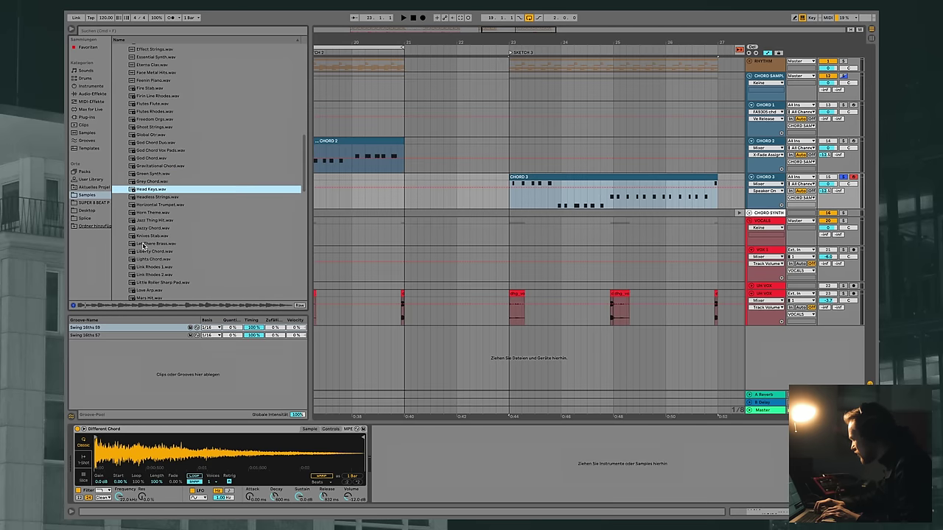
{"action": "key", "text": "Down"}
{"action": "key", "text": "Down"}
{"action": "key", "text": "Down"}
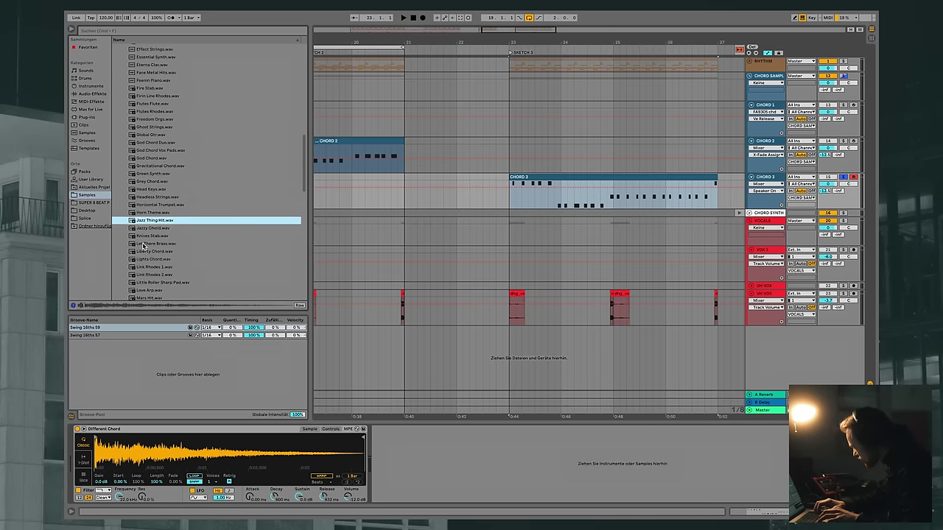
Find and audition Different Chord.wav in the folder, and play the CHORD 3 clip from bar 23
{"action": "scroll", "coordinate": [143, 246], "scroll_direction": "down", "scroll_amount": 3}
{"action": "scroll", "coordinate": [172, 235], "scroll_direction": "up", "scroll_amount": 8}
{"action": "left_click", "coordinate": [156, 109]}
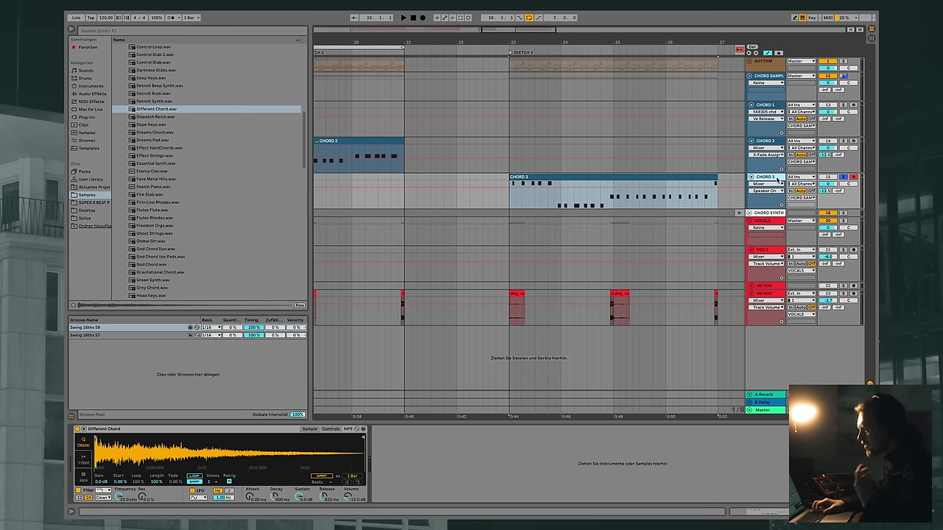
{"action": "key", "text": "space"}
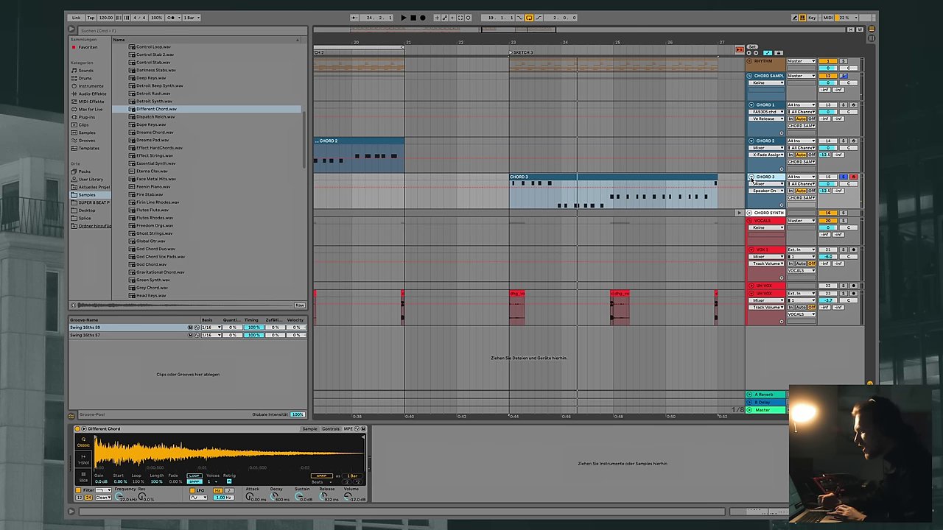
Fold the CHORD 3 track, move the two-bar loop to bar 33 and unfold the CHORD SYNTH group
{"action": "left_click", "coordinate": [751, 178]}
{"action": "left_click_drag", "start_coordinate": [326, 42], "coordinate": [363, 41]}
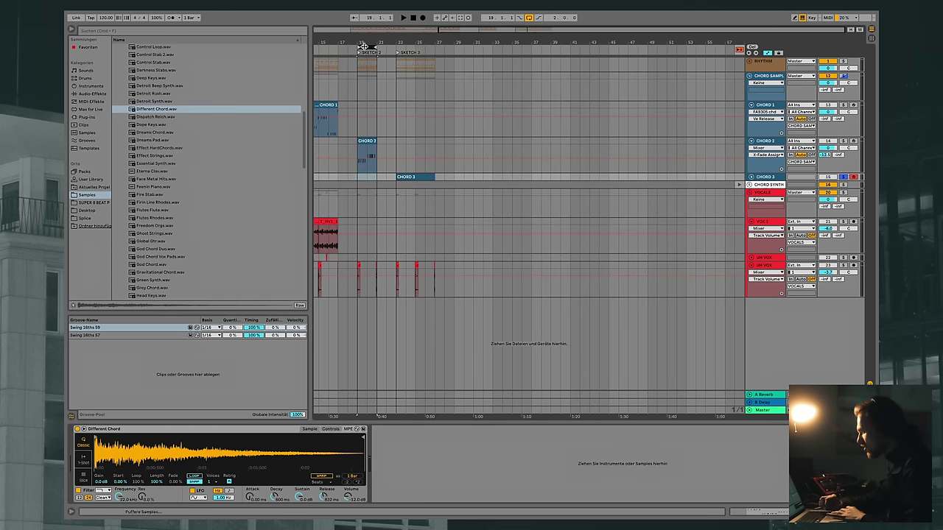
{"action": "left_click", "coordinate": [499, 44]}
{"action": "left_click", "coordinate": [751, 185]}
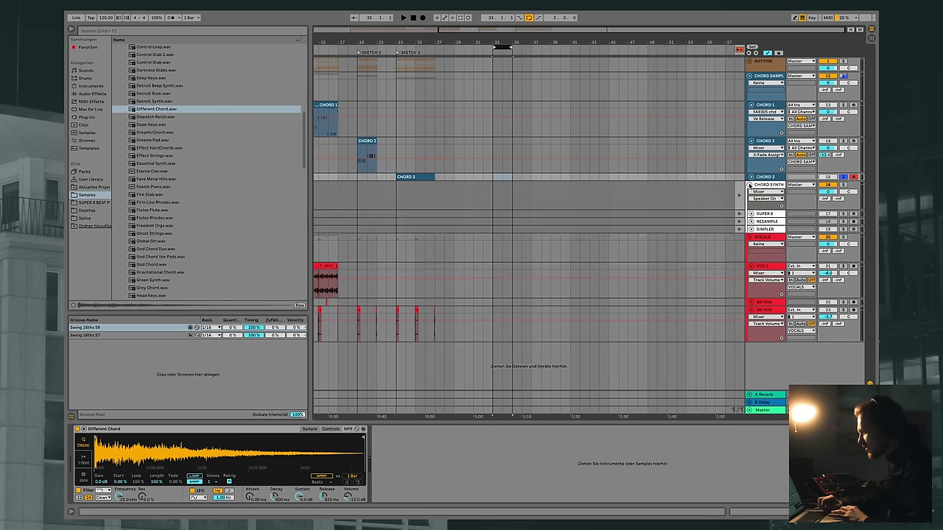
{"action": "left_click_drag", "start_coordinate": [509, 43], "coordinate": [494, 41]}
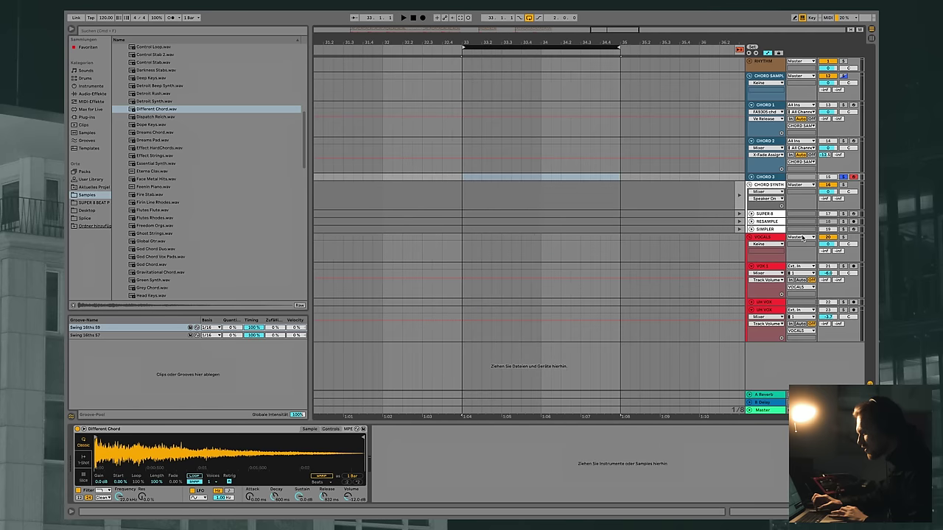
Switch to Session View, open the SUPER 8 track's clip and enlarge its note editor to show the whole chord
{"action": "key", "text": "Tab"}
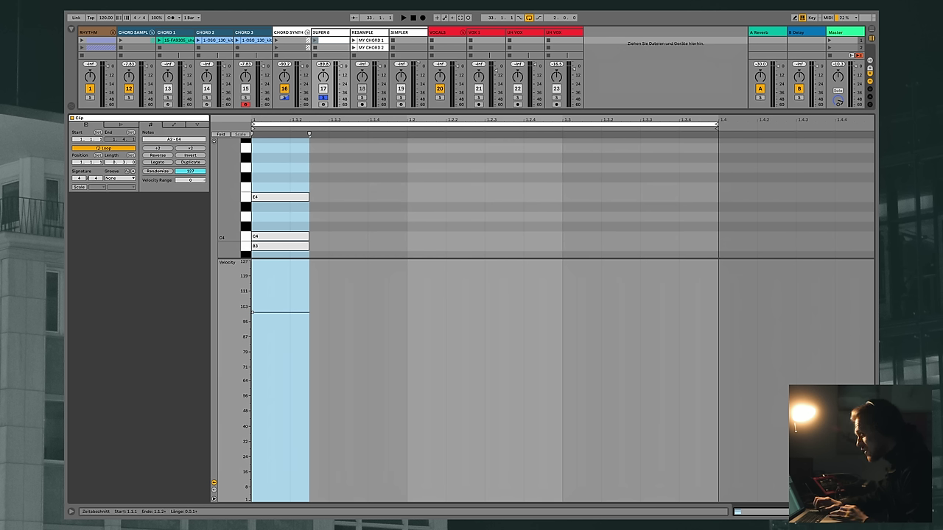
{"action": "key", "text": "ctrl+alt+l"}
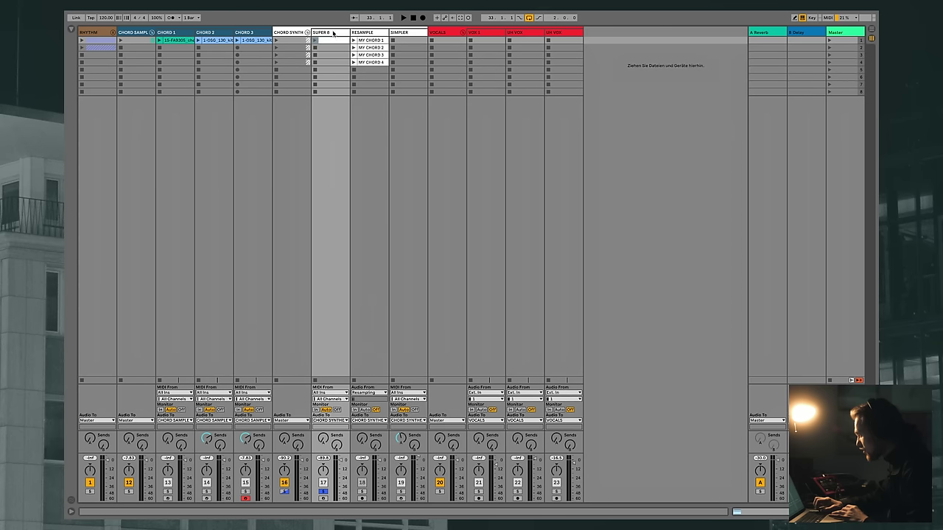
{"action": "double_click", "coordinate": [330, 41]}
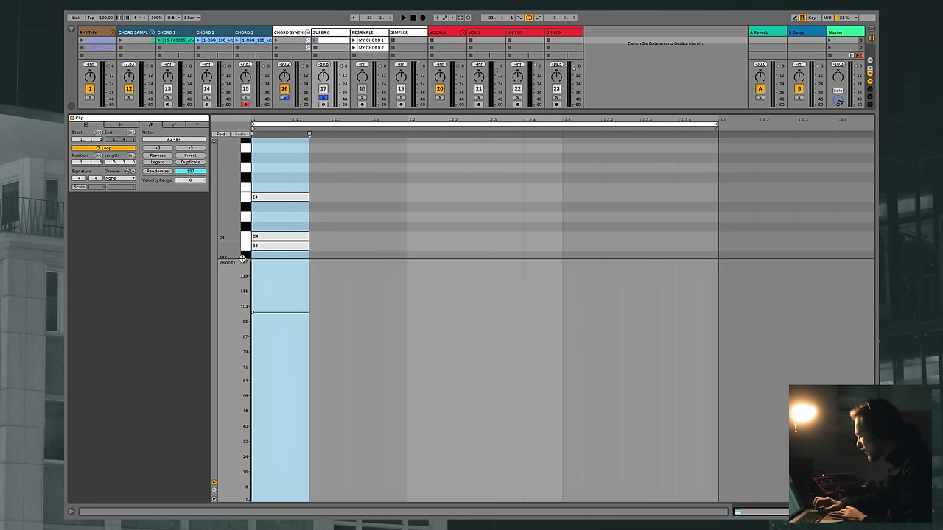
{"action": "left_click_drag", "start_coordinate": [243, 259], "coordinate": [213, 456]}
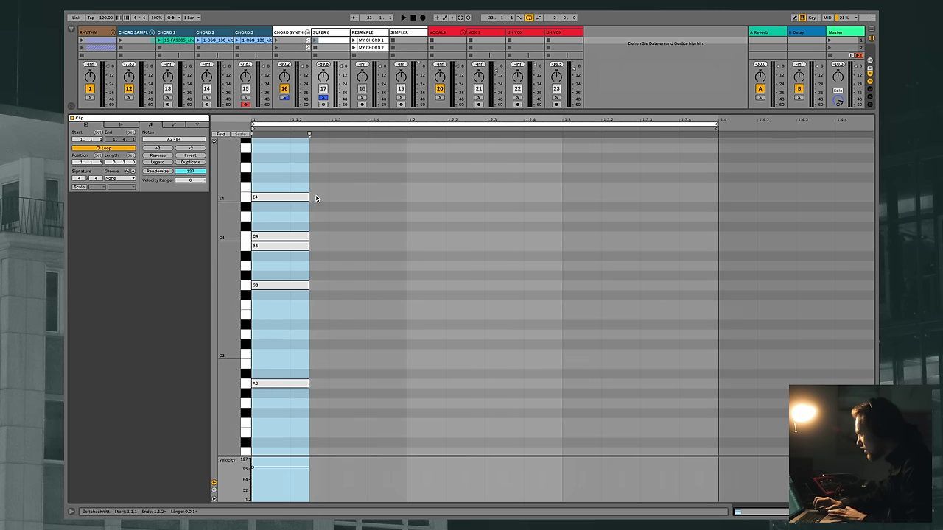
Select all notes of the chord from A2 to E4, and play and stop the SUPER 8 clip
{"action": "left_click", "coordinate": [317, 199]}
{"action": "left_click_drag", "start_coordinate": [325, 180], "coordinate": [212, 462]}
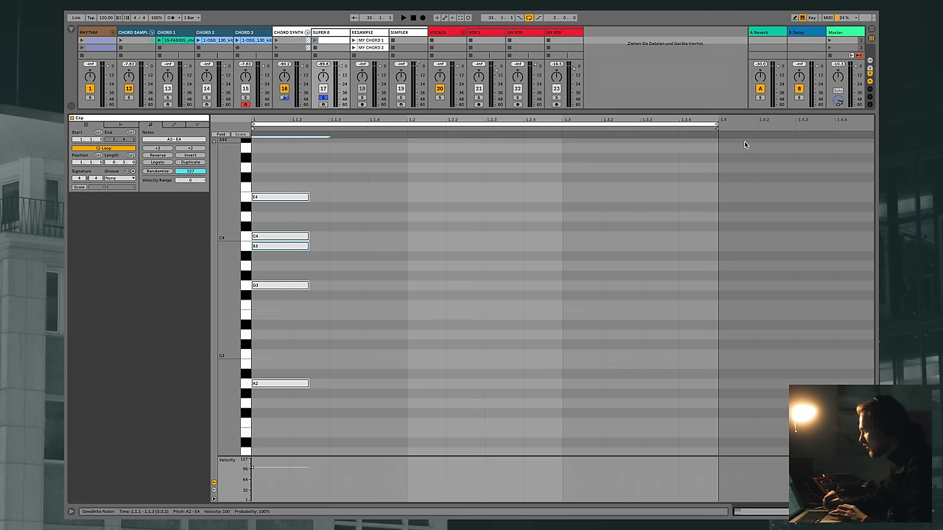
{"action": "left_click", "coordinate": [317, 41]}
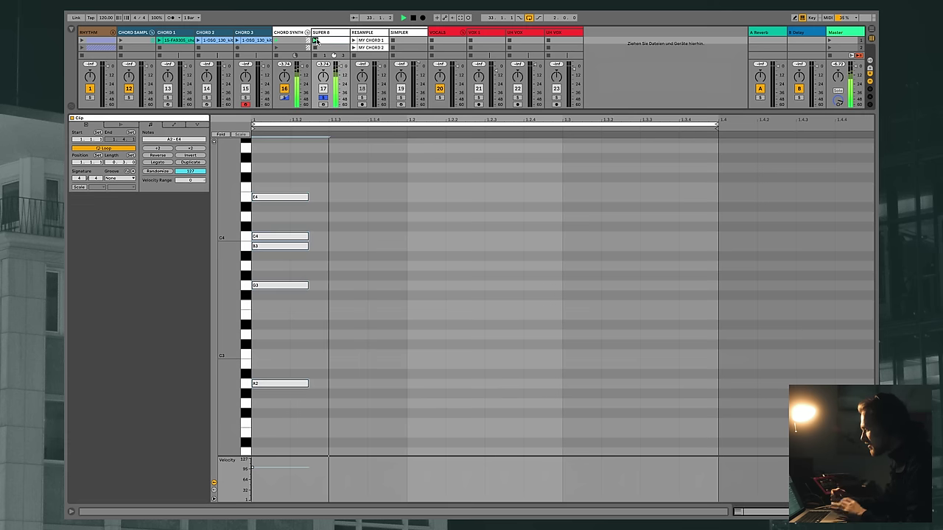
{"action": "key", "text": "space"}
Deactivate the Echo, Little Plate and RC-20 effects on the SUPER 8 track and reopen its chord clip
{"action": "key", "text": "shift+Tab"}
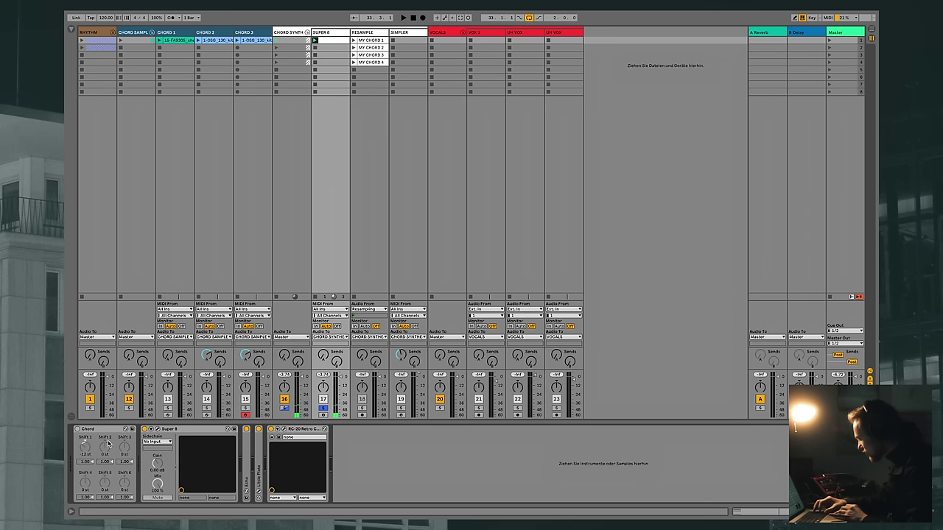
{"action": "left_click", "coordinate": [270, 431]}
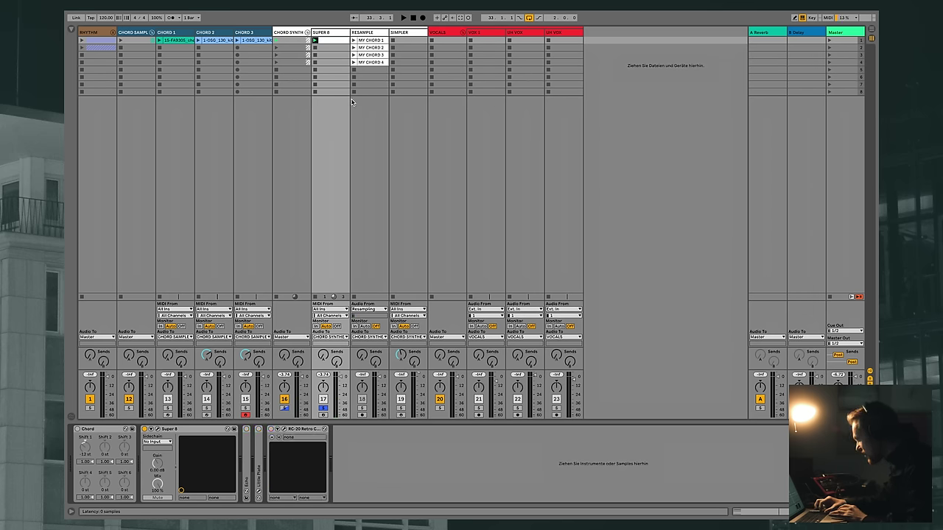
{"action": "double_click", "coordinate": [339, 39]}
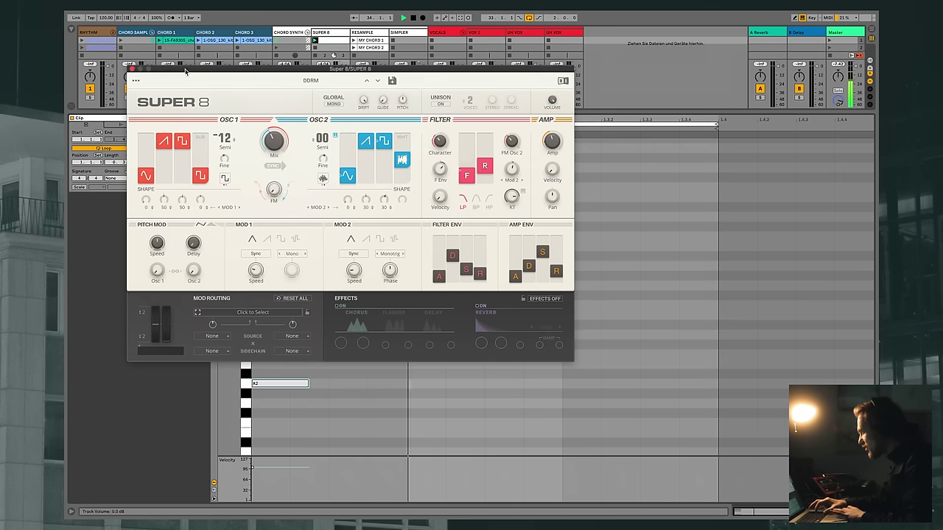
Move the Super 8 window clear of the chord, start playback and sweep the oscillator mix to -100 and back to about -38
{"action": "left_click_drag", "start_coordinate": [185, 71], "coordinate": [354, 46]}
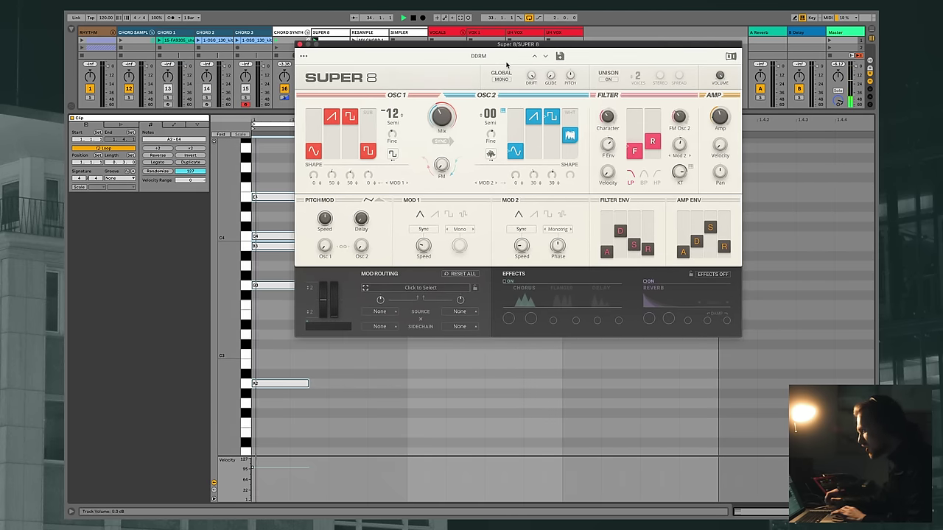
{"action": "left_click_drag", "start_coordinate": [480, 47], "coordinate": [493, 44]}
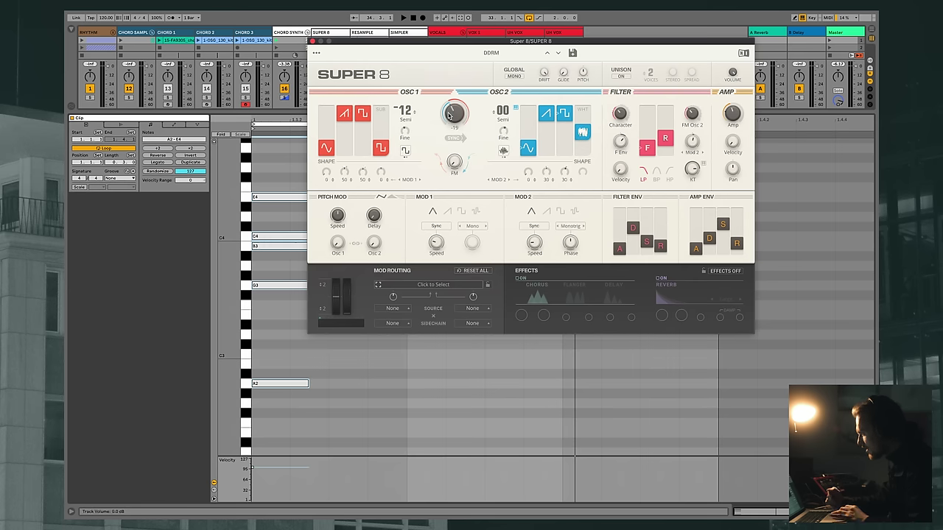
{"action": "left_click_drag", "start_coordinate": [457, 114], "coordinate": [457, 115]}
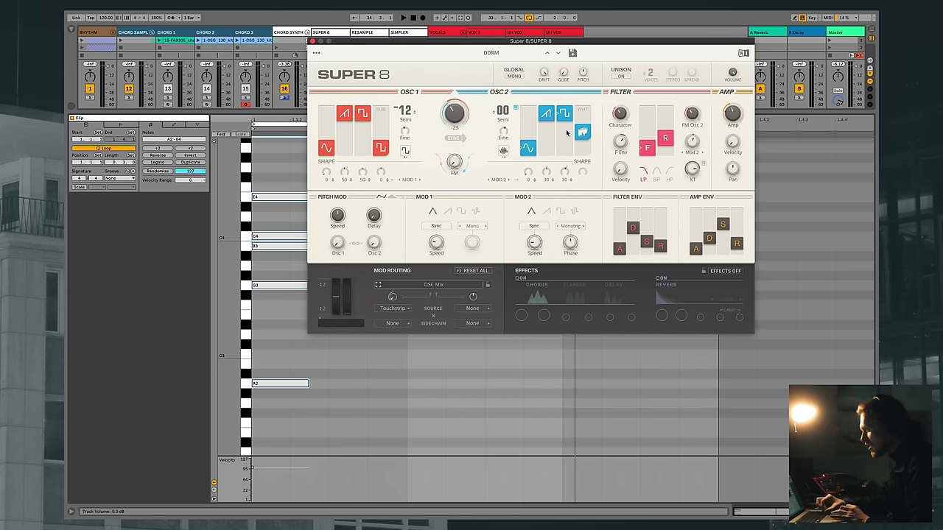
{"action": "key", "text": "space"}
{"action": "left_click_drag", "start_coordinate": [450, 118], "coordinate": [434, 198]}
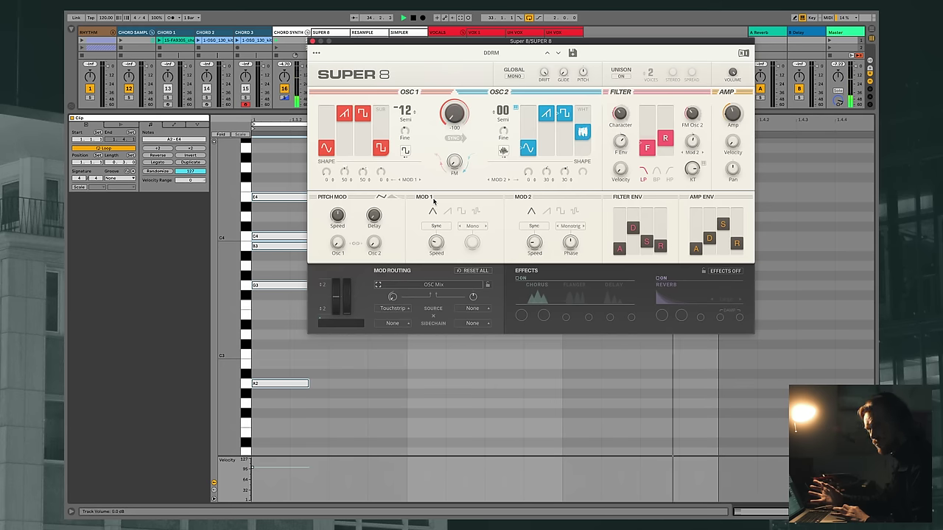
{"action": "left_click_drag", "start_coordinate": [430, 164], "coordinate": [444, 126]}
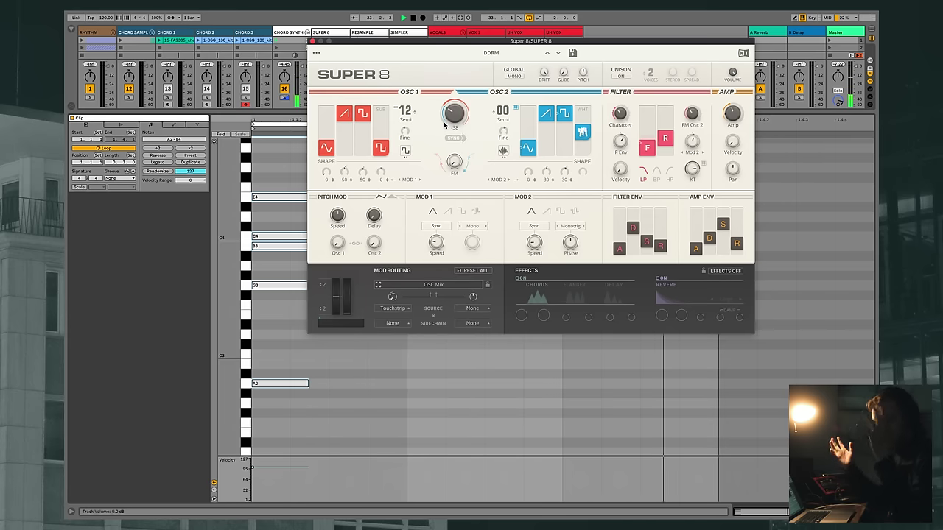
Raise the white-noise level of OSC 2 slightly, adjust the filter's F Env amount and hide the synth window
{"action": "left_click", "coordinate": [580, 126]}
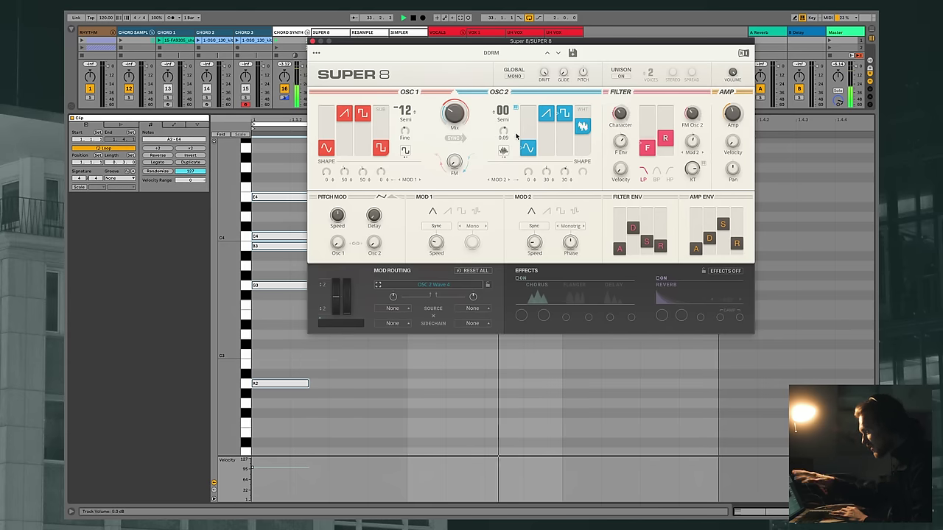
{"action": "left_click", "coordinate": [621, 143]}
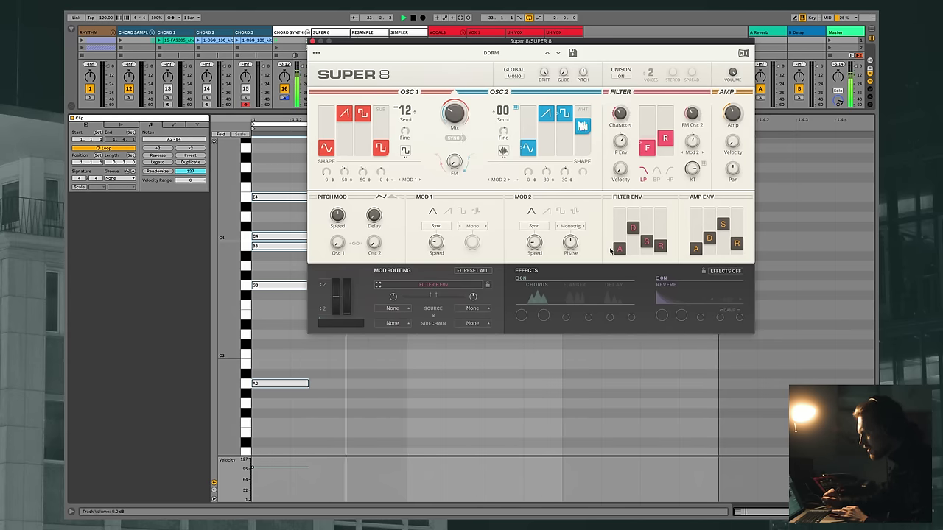
{"action": "mouse_move", "coordinate": [619, 143]}
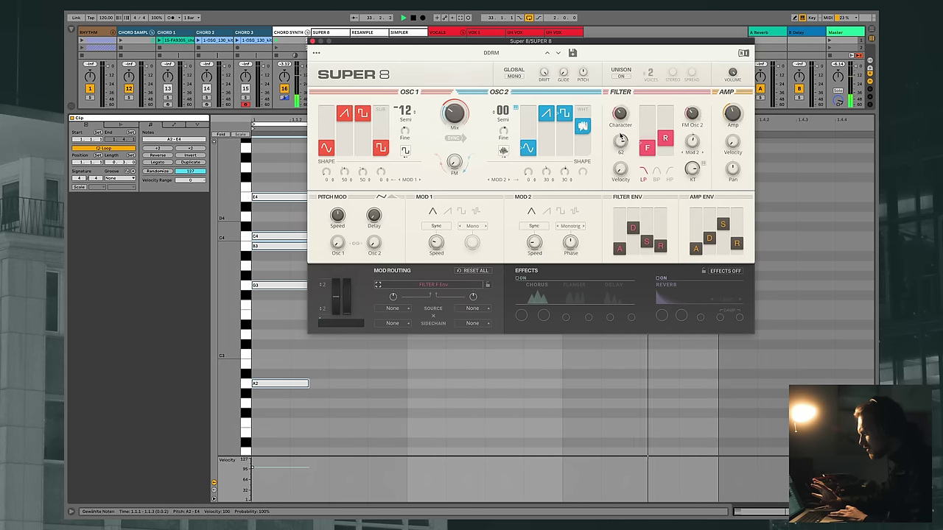
{"action": "left_click_drag", "start_coordinate": [620, 140], "coordinate": [622, 145]}
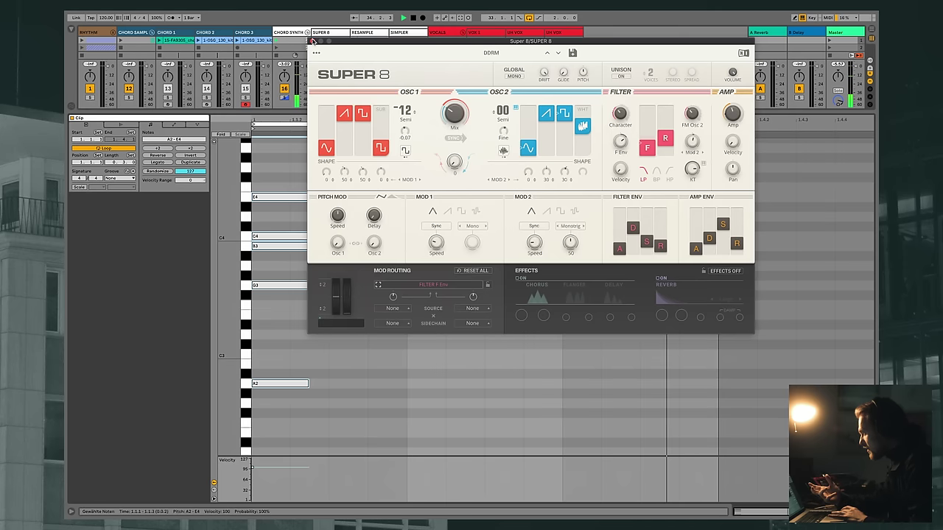
{"action": "key", "text": "ctrl+alt+p"}
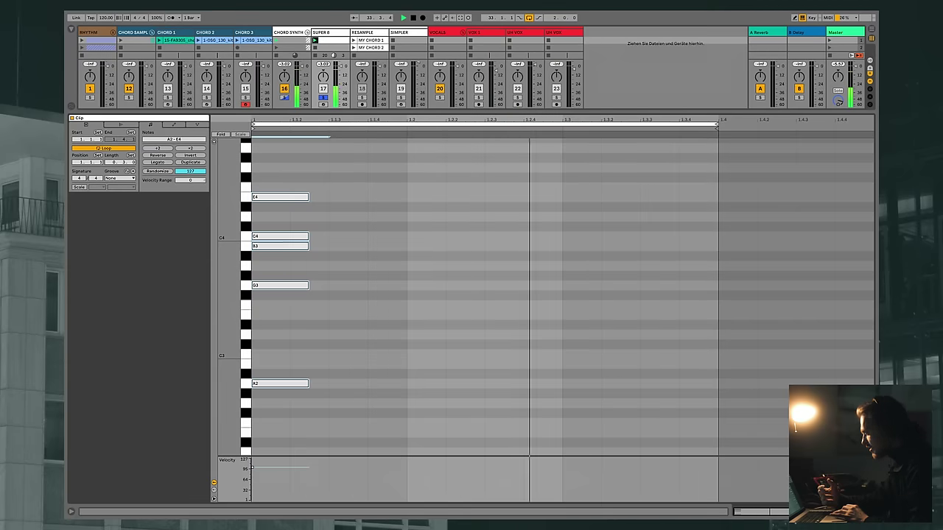
Show the SUPER 8 track's device chain, reactivate Echo and unfold it
{"action": "key", "text": "shift+Tab"}
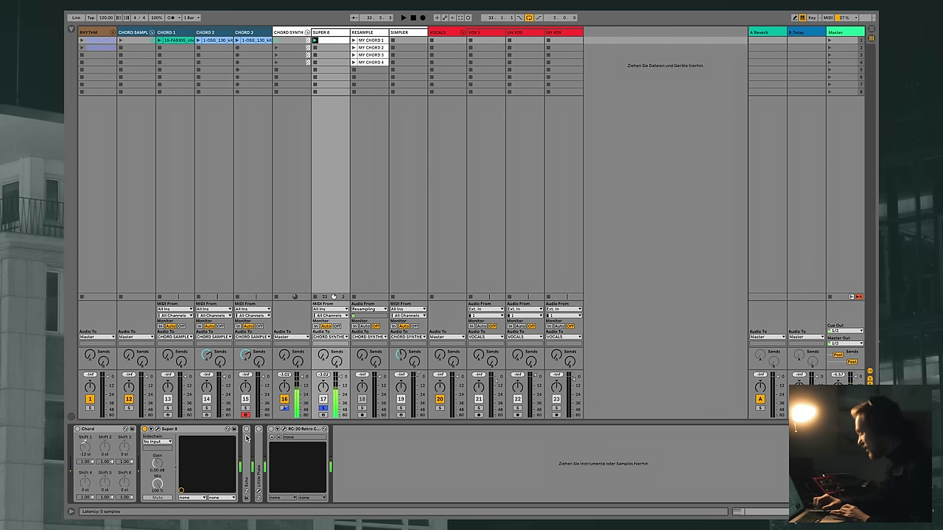
{"action": "double_click", "coordinate": [246, 433]}
{"action": "double_click", "coordinate": [257, 432]}
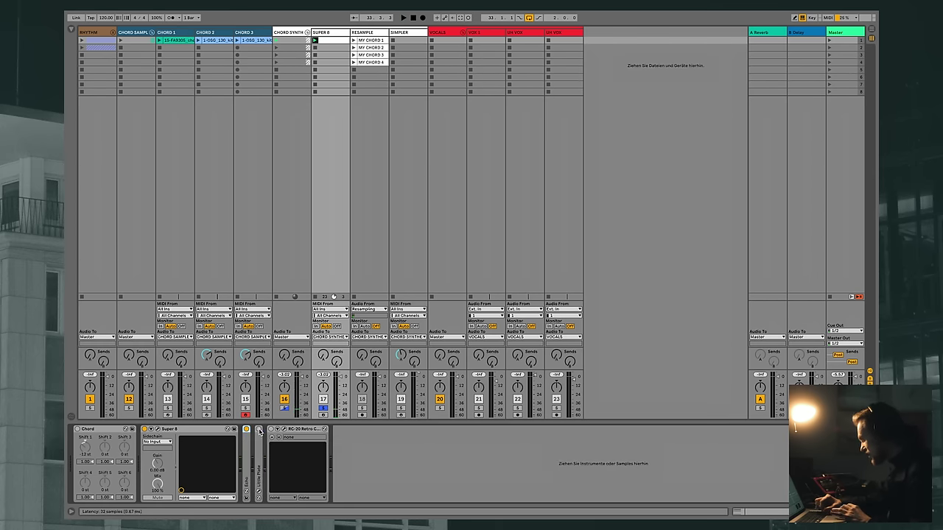
{"action": "double_click", "coordinate": [240, 451]}
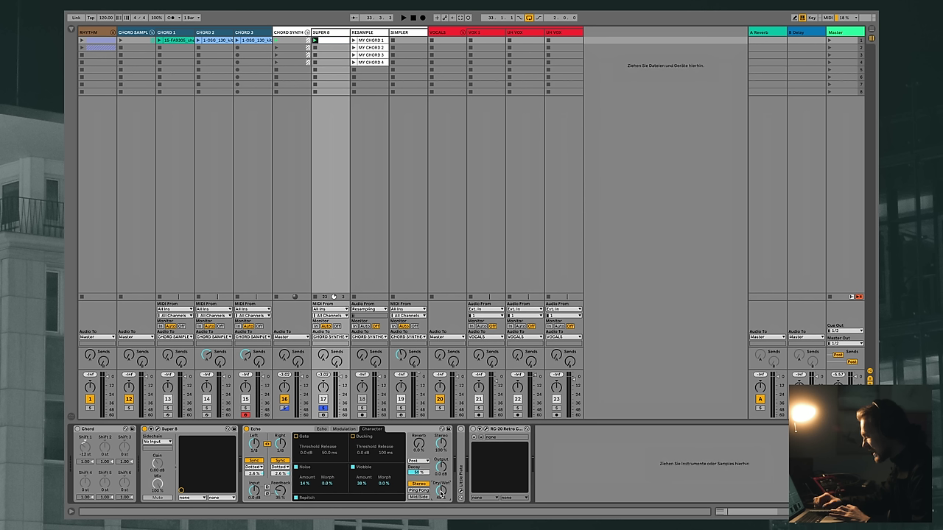
Play the chord through Echo while raising the wobble amount to 71 %, and reduce it to 29 %
{"action": "key", "text": "space"}
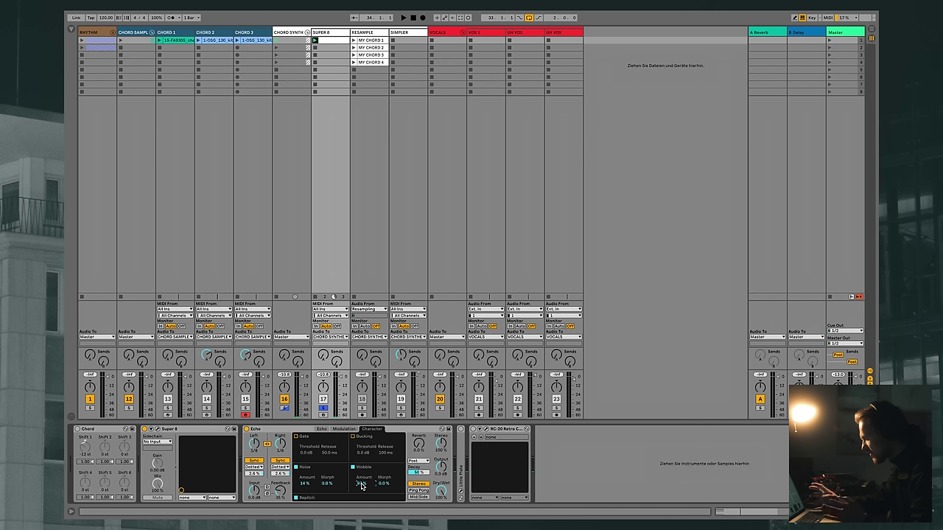
{"action": "key", "text": "space"}
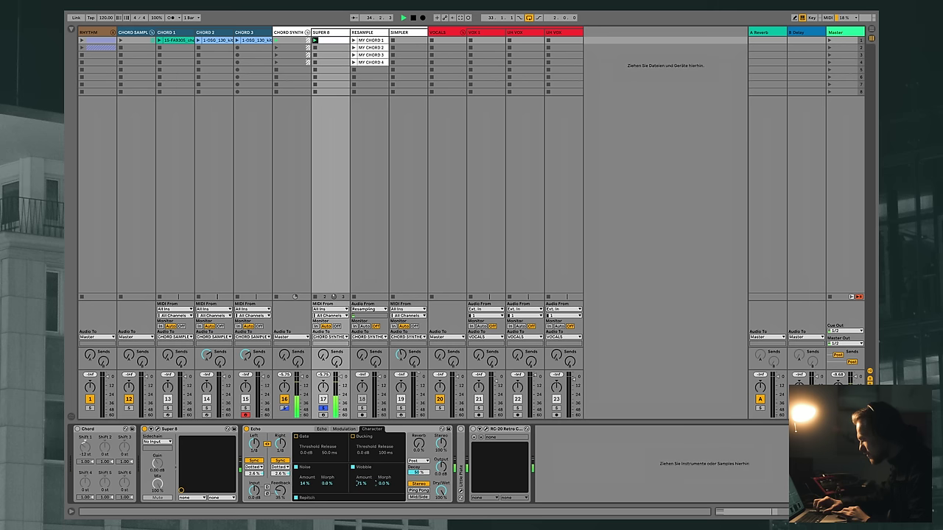
{"action": "left_click_drag", "start_coordinate": [364, 484], "coordinate": [364, 489]}
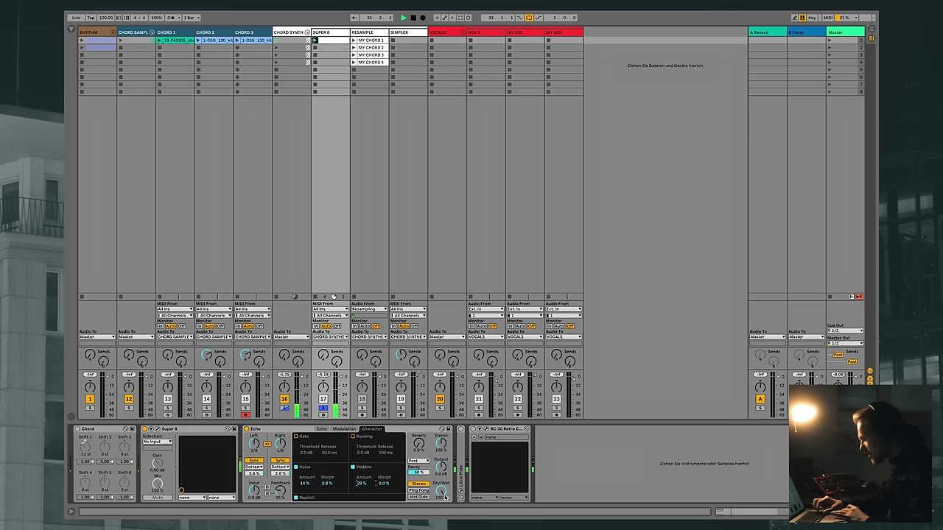
{"action": "key", "text": "space"}
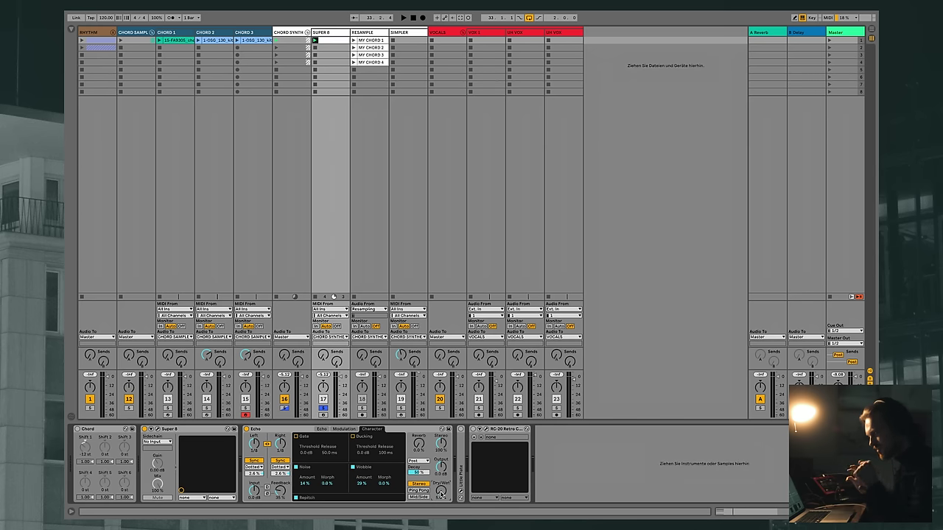
Lower Echo's Dry/Wet to 5.6 % and, while playing the chord, bring the noise amount down to 24 %
{"action": "key", "text": "space"}
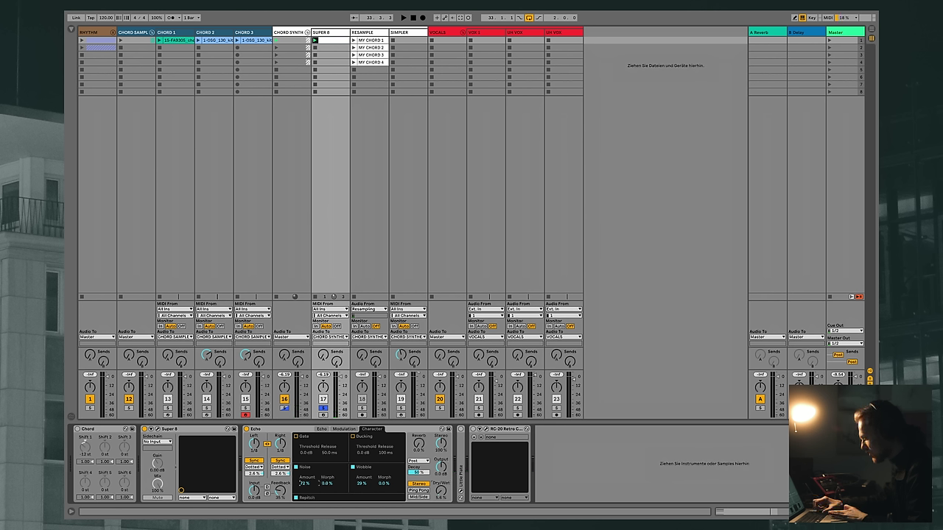
{"action": "key", "text": "space"}
{"action": "mouse_move", "coordinate": [308, 487]}
{"action": "left_mouse_down"}
{"action": "mouse_move", "coordinate": [308, 466]}
{"action": "mouse_move", "coordinate": [308, 492]}
{"action": "left_mouse_up"}
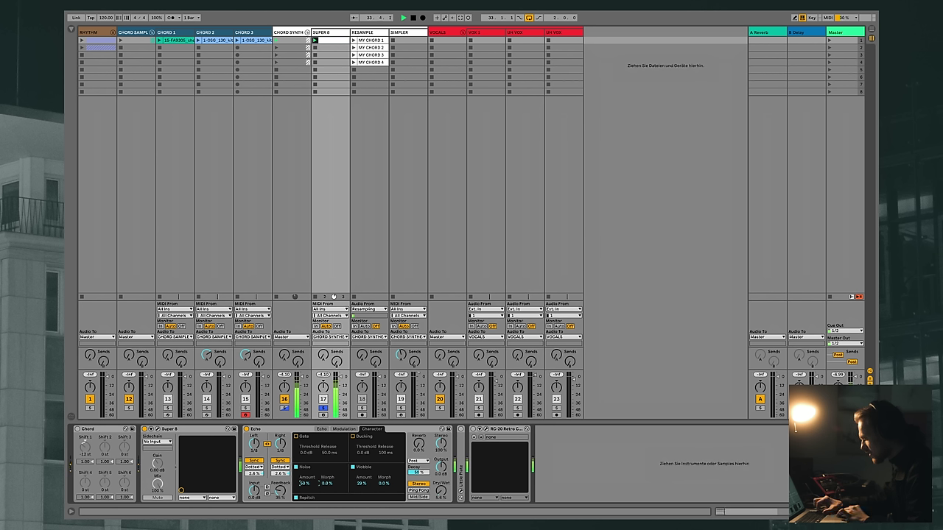
{"action": "key", "text": "space"}
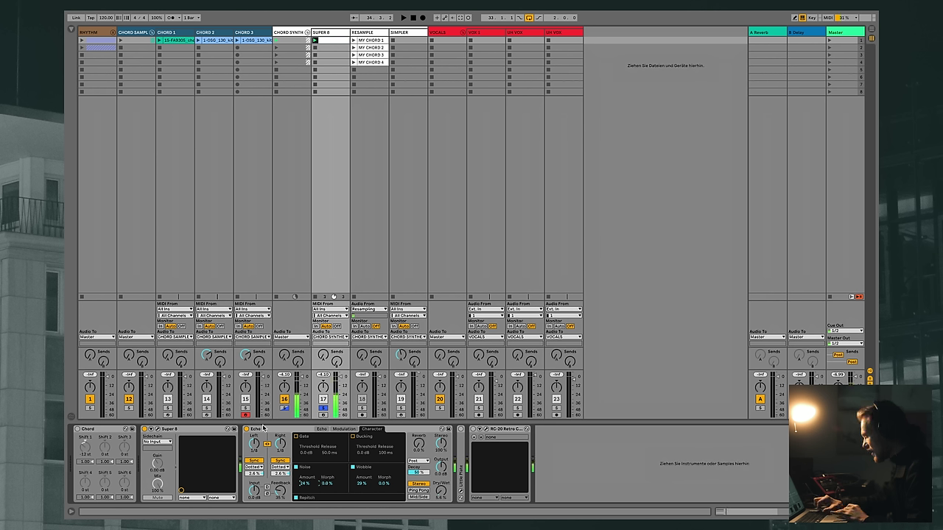
Fold Echo, then reactivate Little Plate, unfold it and open its plug-in window
{"action": "double_click", "coordinate": [254, 429]}
{"action": "double_click", "coordinate": [256, 437]}
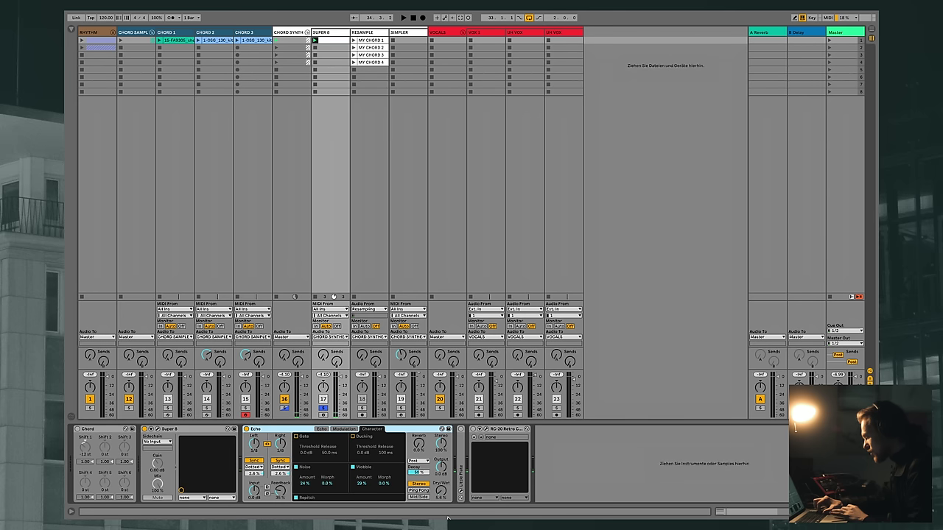
{"action": "double_click", "coordinate": [269, 429]}
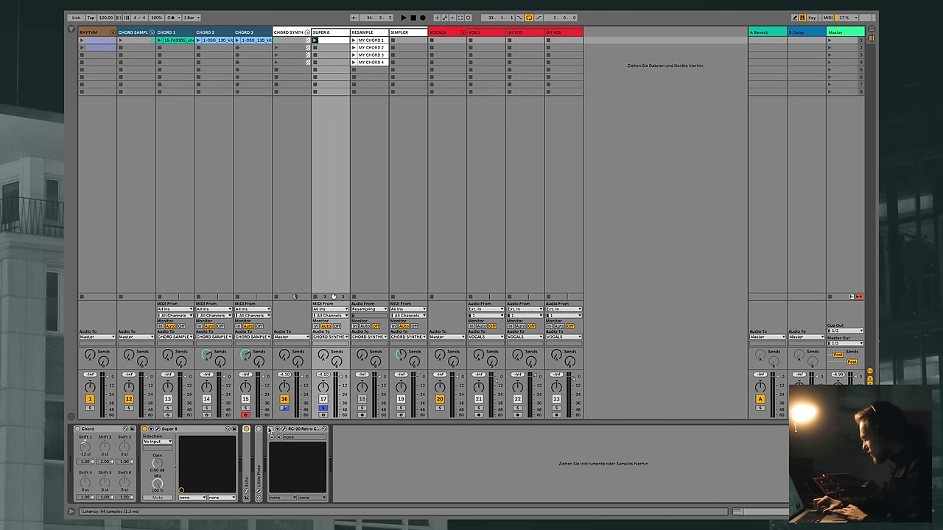
{"action": "double_click", "coordinate": [260, 440]}
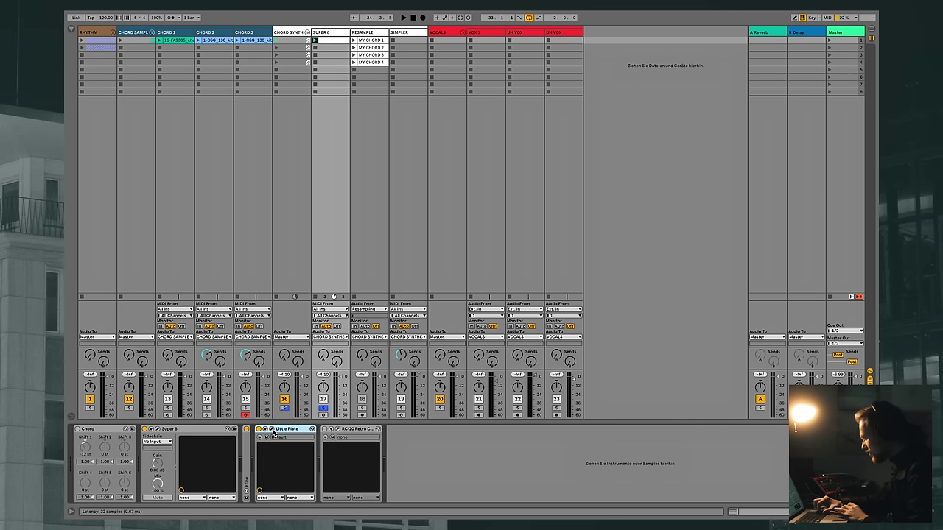
{"action": "left_click", "coordinate": [272, 430]}
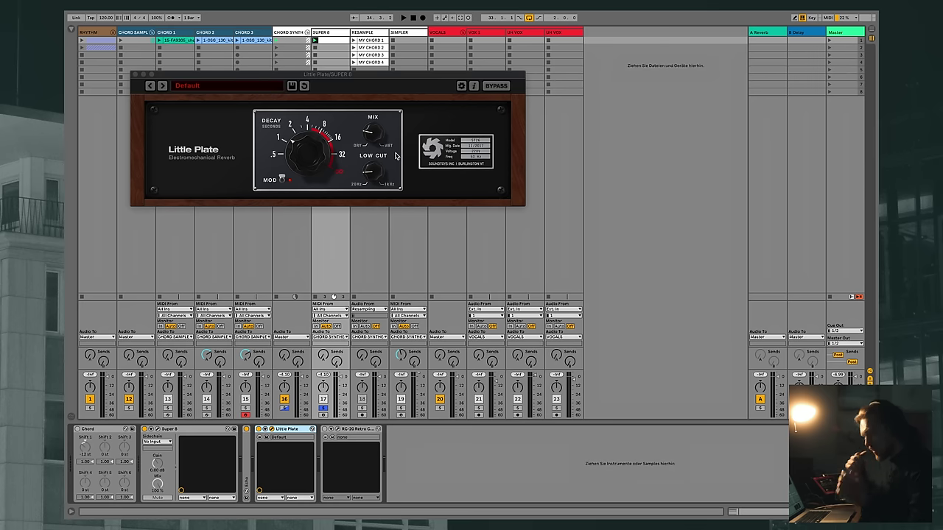
Compare the playing chord with and without the Little Plate reverb, leave it active and close its window
{"action": "left_click", "coordinate": [374, 135]}
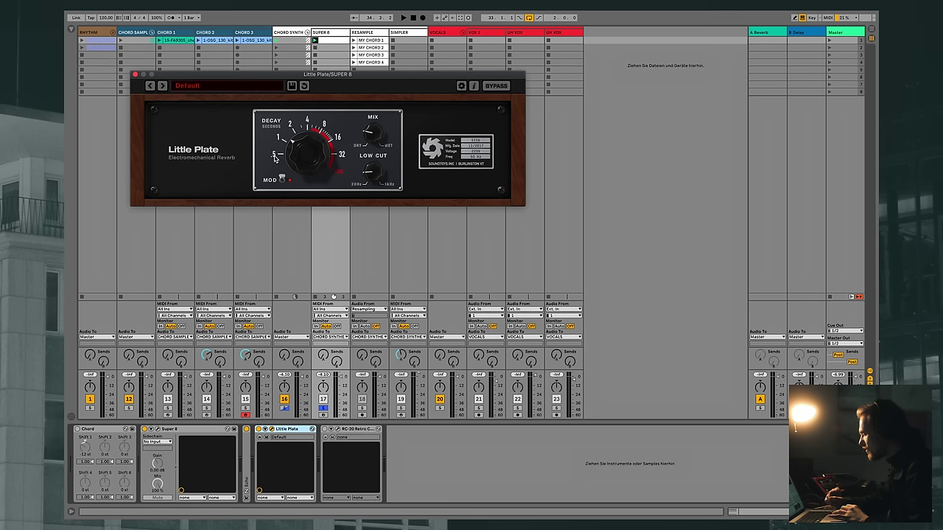
{"action": "key", "text": "space"}
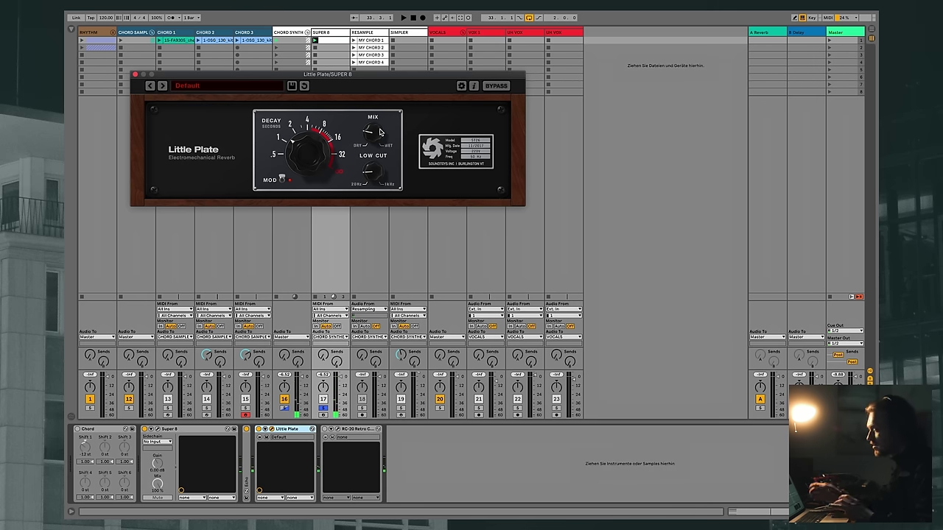
{"action": "key", "text": "space"}
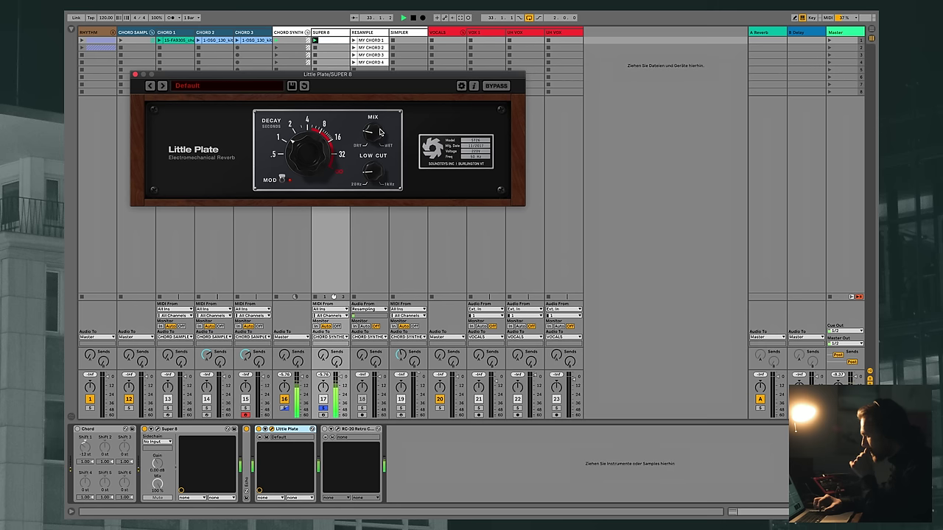
{"action": "left_click", "coordinate": [259, 430]}
{"action": "key", "text": "space"}
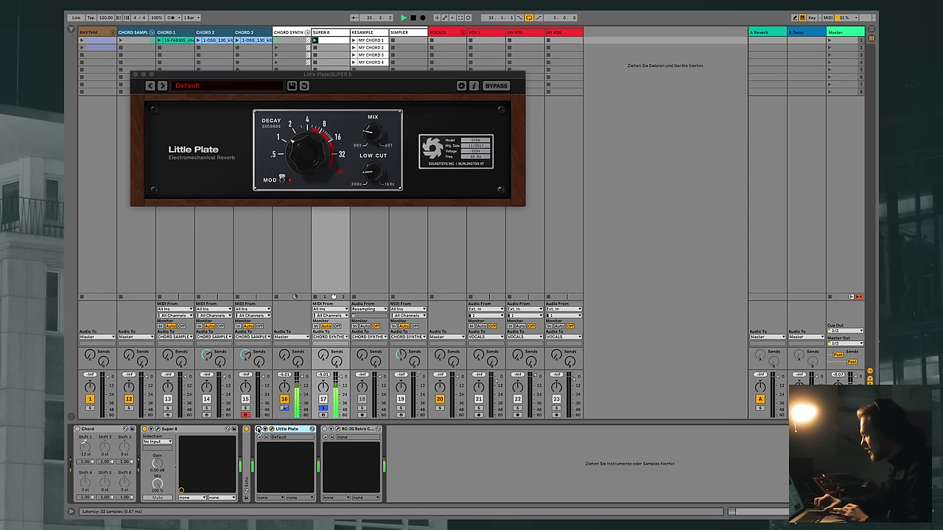
{"action": "key", "text": "space"}
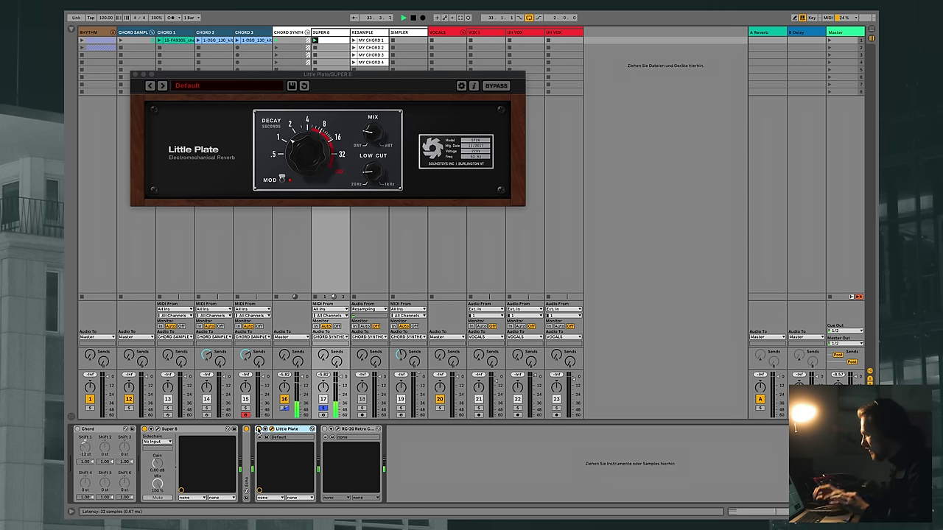
{"action": "left_click", "coordinate": [136, 76]}
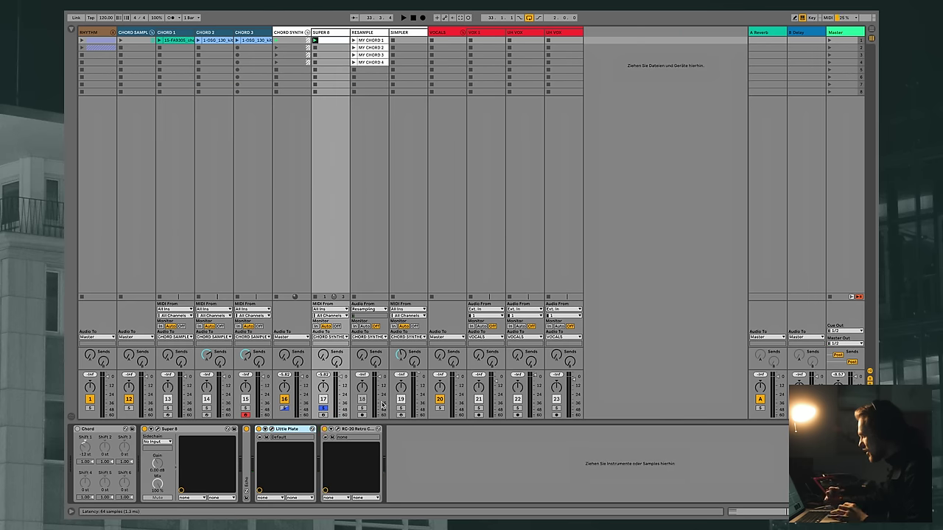
Open the RC-20 Retro Color window and audition the chord with Noise turned up and back down
{"action": "left_click", "coordinate": [336, 429]}
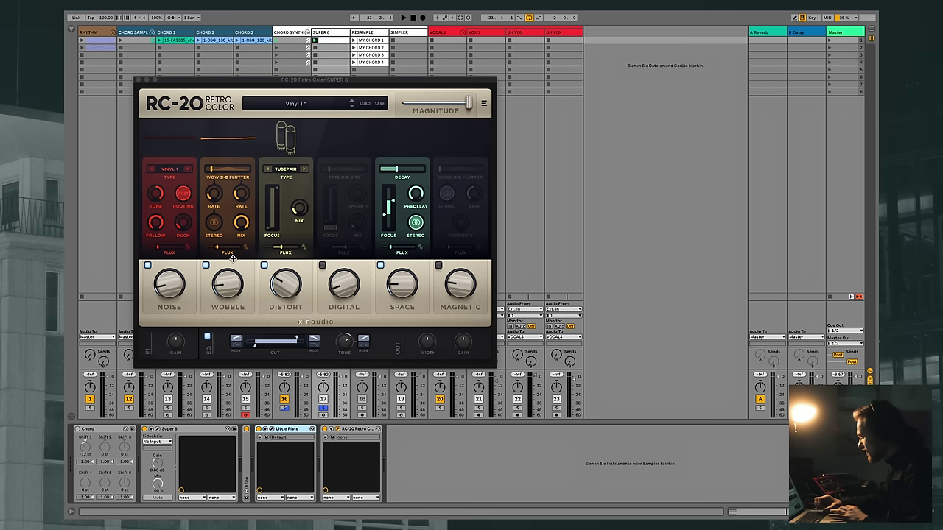
{"action": "left_click_drag", "start_coordinate": [167, 288], "coordinate": [161, 145]}
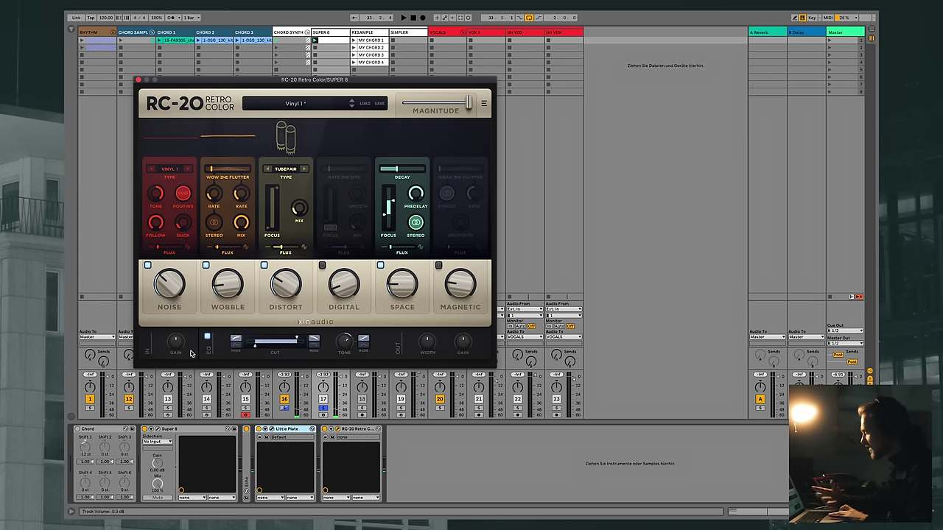
{"action": "left_click_drag", "start_coordinate": [165, 286], "coordinate": [160, 320]}
{"action": "key", "text": "space"}
{"action": "key", "text": "space"}
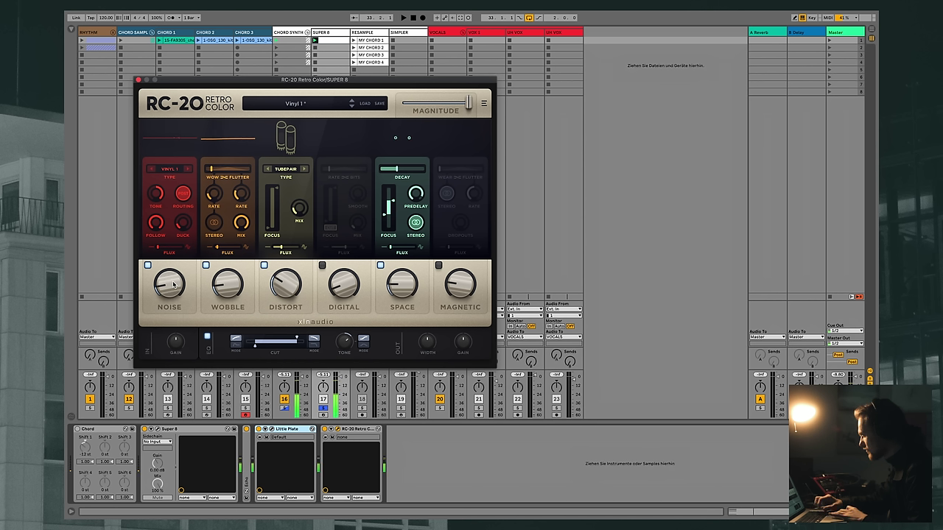
{"action": "key", "text": "space"}
{"action": "key", "text": "space"}
{"action": "mouse_move", "coordinate": [172, 284]}
{"action": "left_mouse_down"}
{"action": "mouse_move", "coordinate": [171, 276]}
{"action": "mouse_move", "coordinate": [174, 283]}
{"action": "left_mouse_up"}
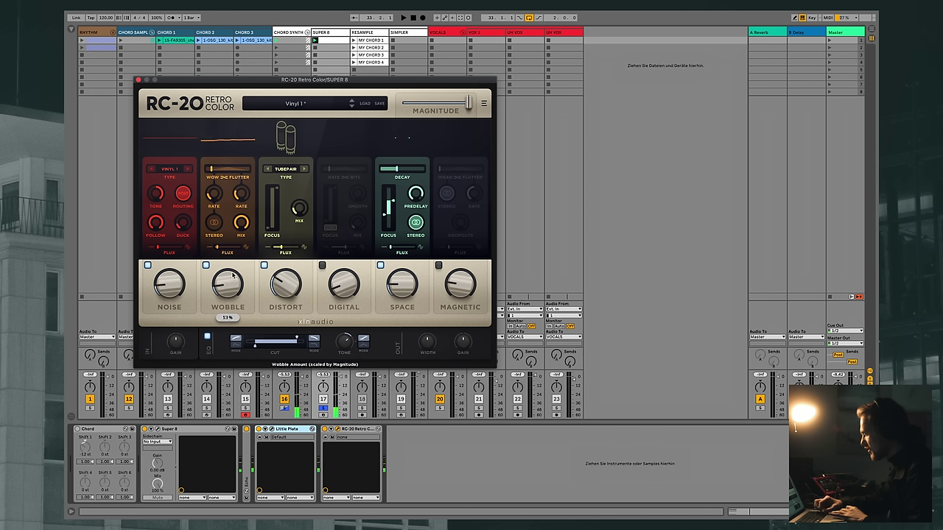
Audition the chord in RC-20 while trying the Wobble amount, the Distort amount and the Distort Mix
{"action": "key", "text": "space"}
{"action": "left_click_drag", "start_coordinate": [231, 274], "coordinate": [274, 278]}
{"action": "key", "text": "space"}
{"action": "key", "text": "space"}
{"action": "key", "text": "space"}
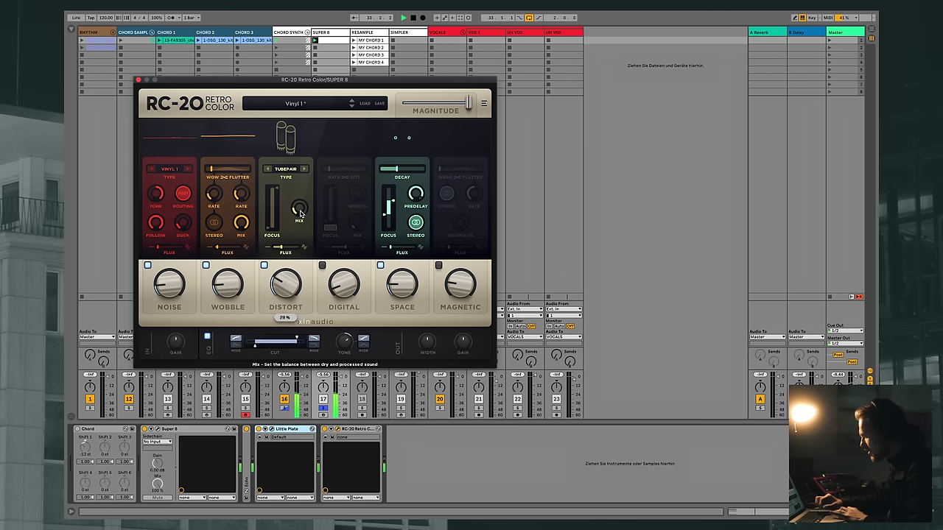
{"action": "left_click_drag", "start_coordinate": [307, 210], "coordinate": [290, 279]}
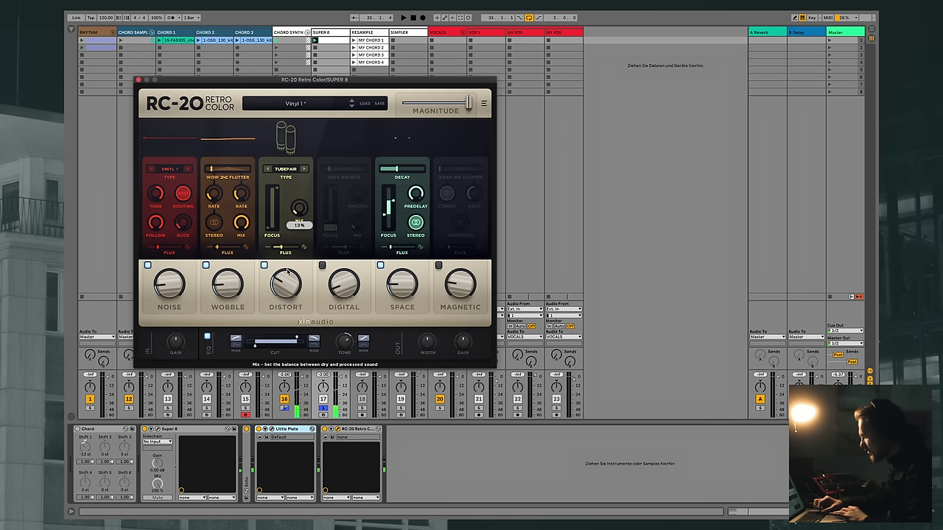
{"action": "key", "text": "space"}
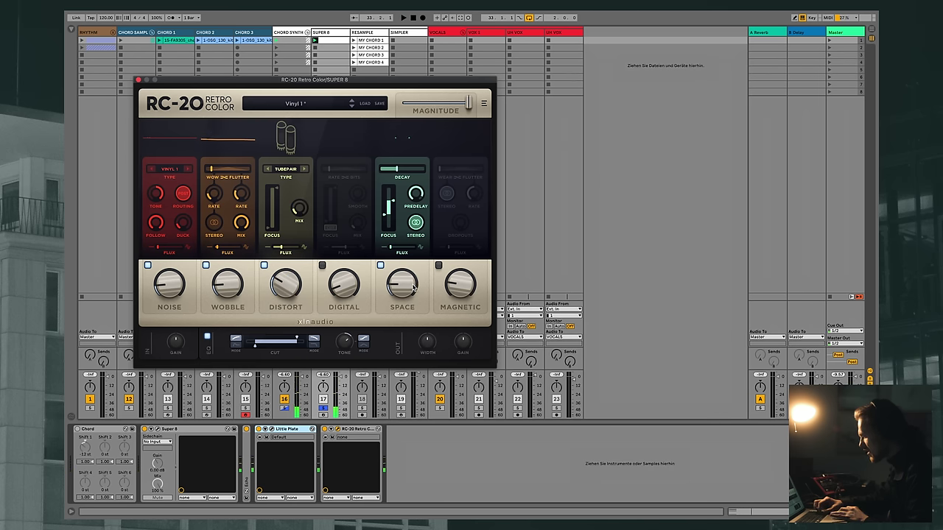
Audition the chord with Space turned up to 100 % and back down, then close the RC-20 window
{"action": "left_click_drag", "start_coordinate": [407, 285], "coordinate": [480, 153]}
{"action": "key", "text": "space"}
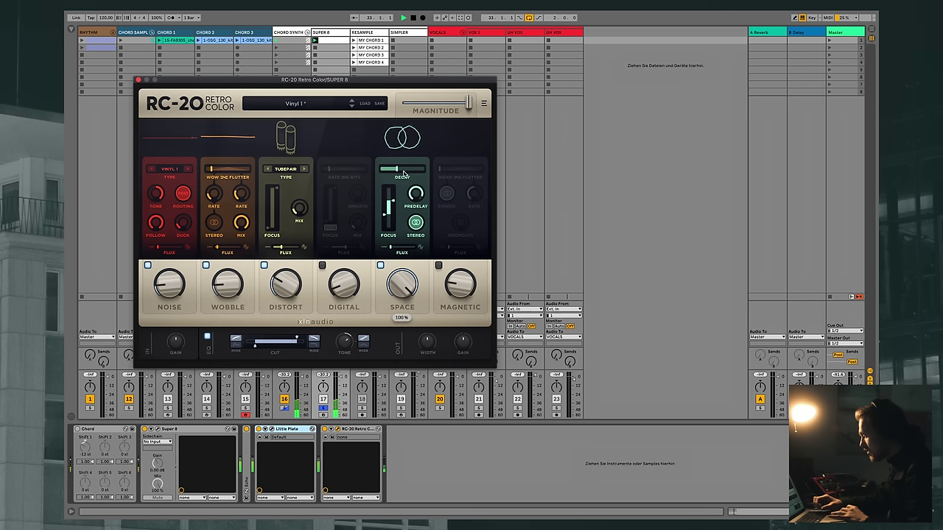
{"action": "key", "text": "space"}
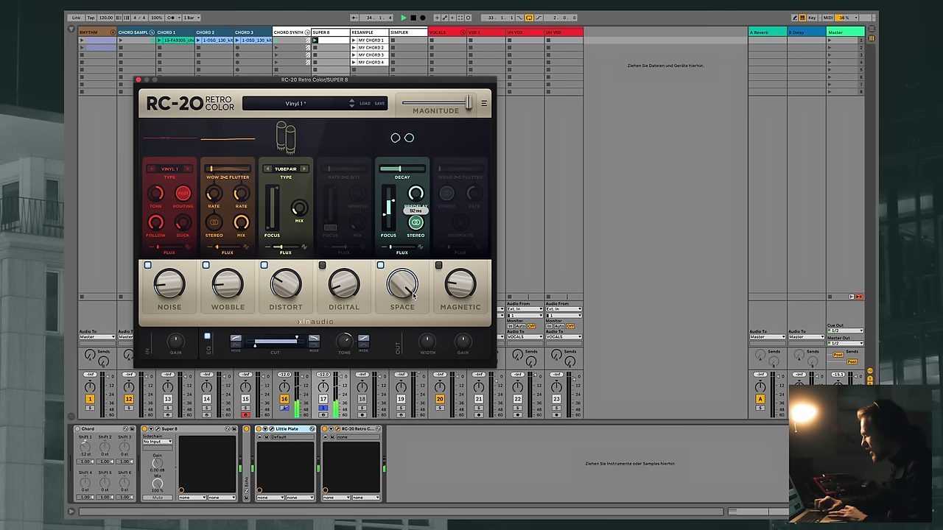
{"action": "mouse_move", "coordinate": [398, 287]}
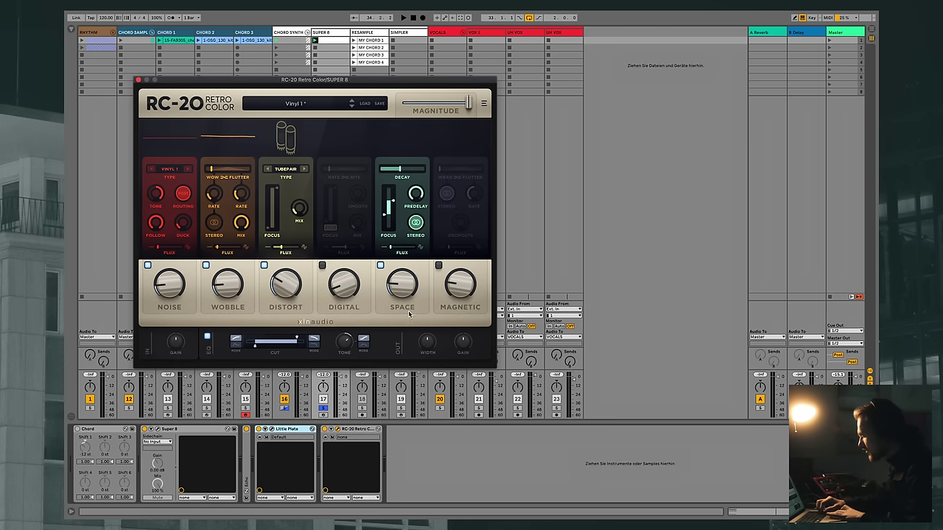
{"action": "left_click_drag", "start_coordinate": [410, 302], "coordinate": [406, 299]}
{"action": "key", "text": "space"}
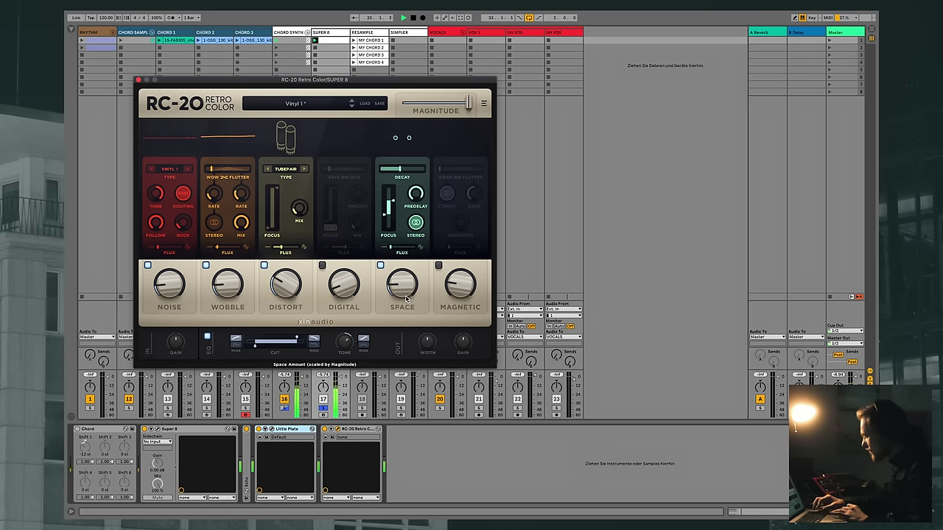
{"action": "left_click", "coordinate": [138, 80]}
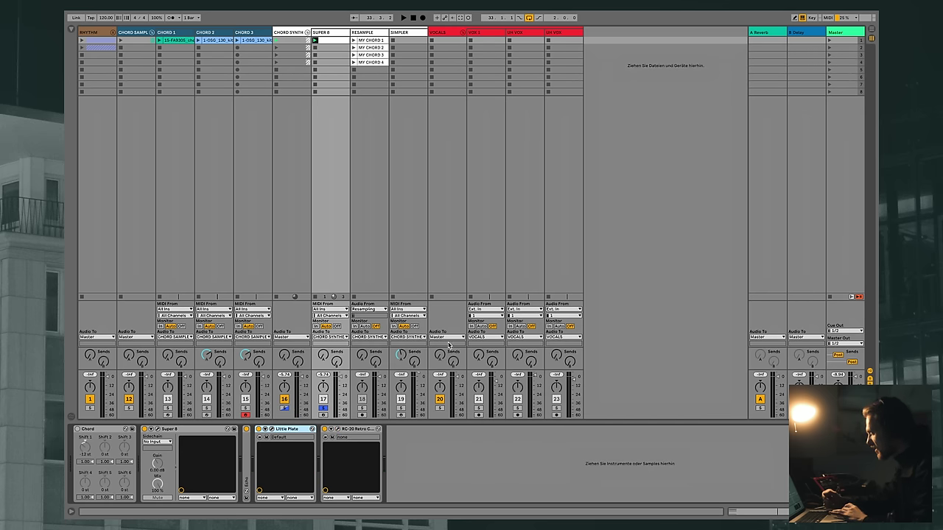
Arm the RESAMPLE track, record the played chord into its fifth clip slot, stop, and hide the recorded clip's detail view
{"action": "left_click", "coordinate": [362, 416]}
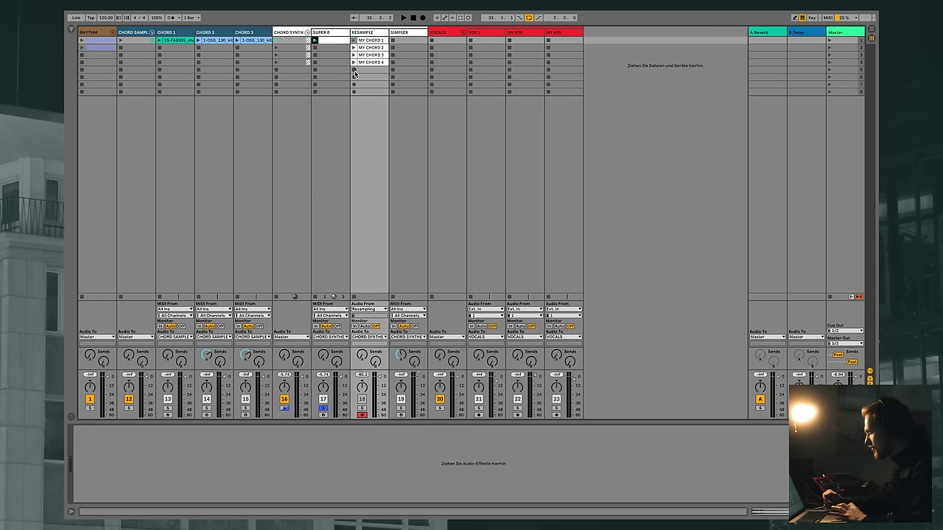
{"action": "left_click", "coordinate": [354, 71]}
{"action": "double_click", "coordinate": [376, 72]}
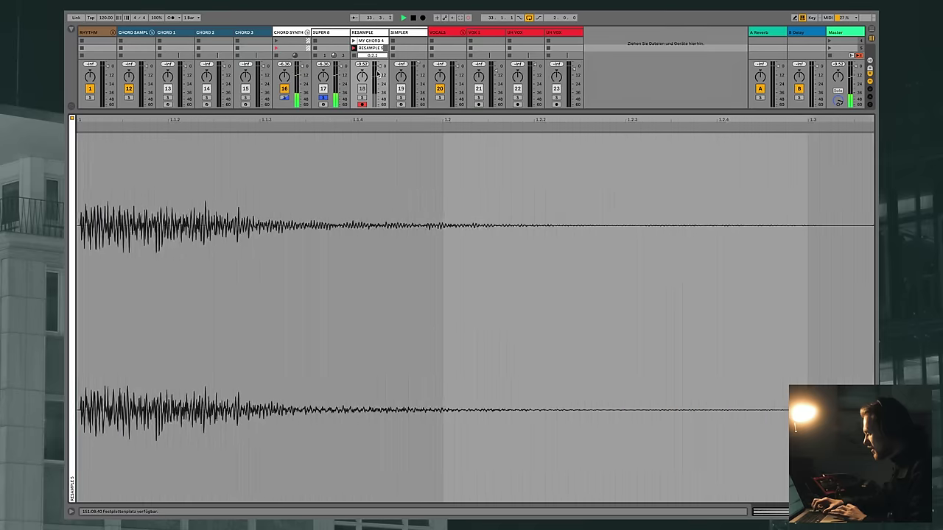
{"action": "key", "text": "space"}
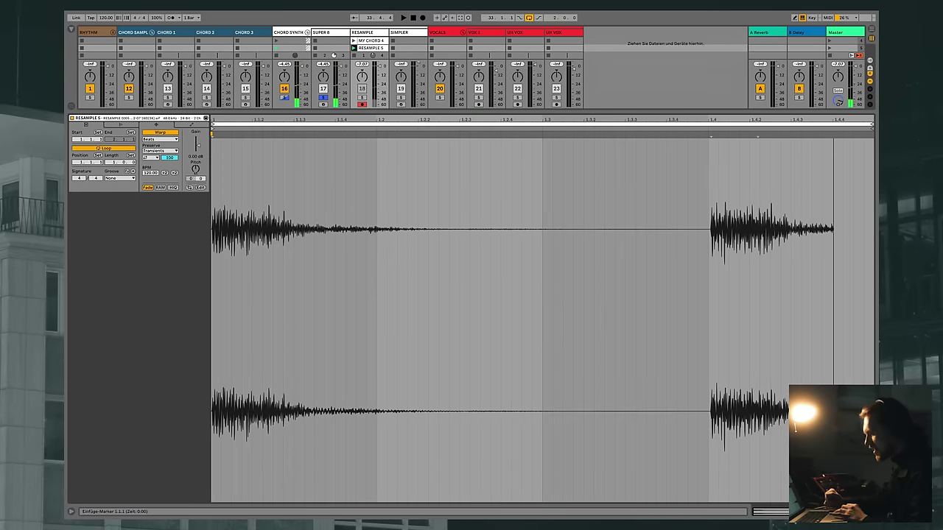
{"action": "key", "text": "super+alt+l"}
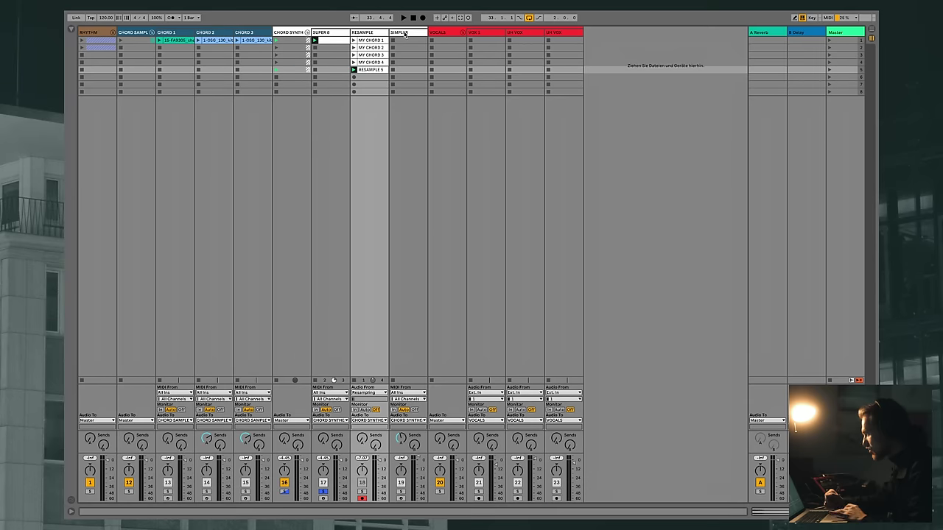
Show the SIMPLER track's device, then rename the new clip in the RESAMPLE track as MY CHORD 5
{"action": "left_click", "coordinate": [404, 34]}
{"action": "key", "text": "super+alt+l"}
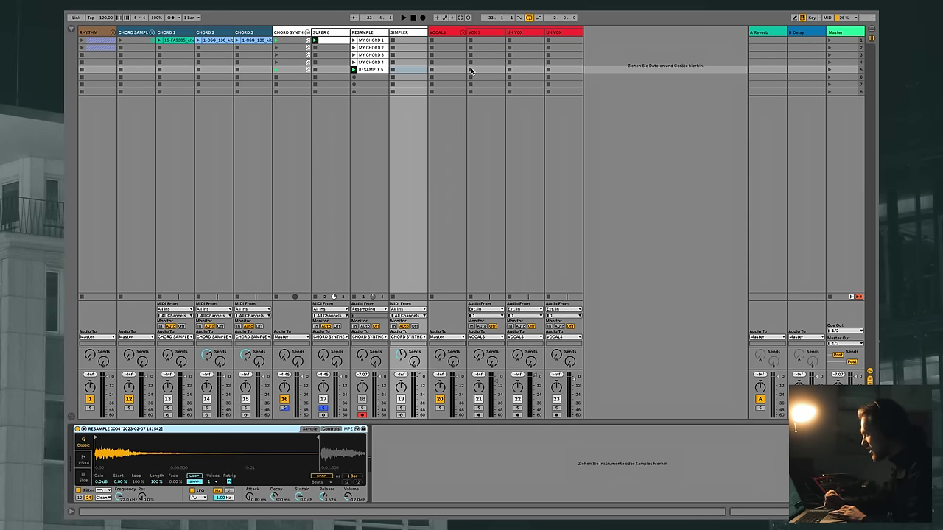
{"action": "left_click", "coordinate": [369, 76]}
{"action": "right_click", "coordinate": [369, 70]}
{"action": "left_click", "coordinate": [383, 100]}
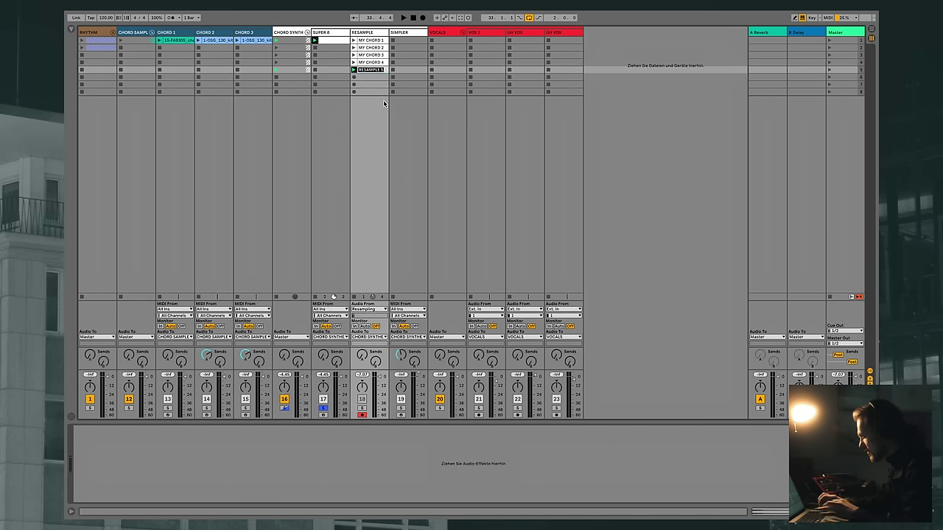
{"action": "type", "text": "MY CHORD"}
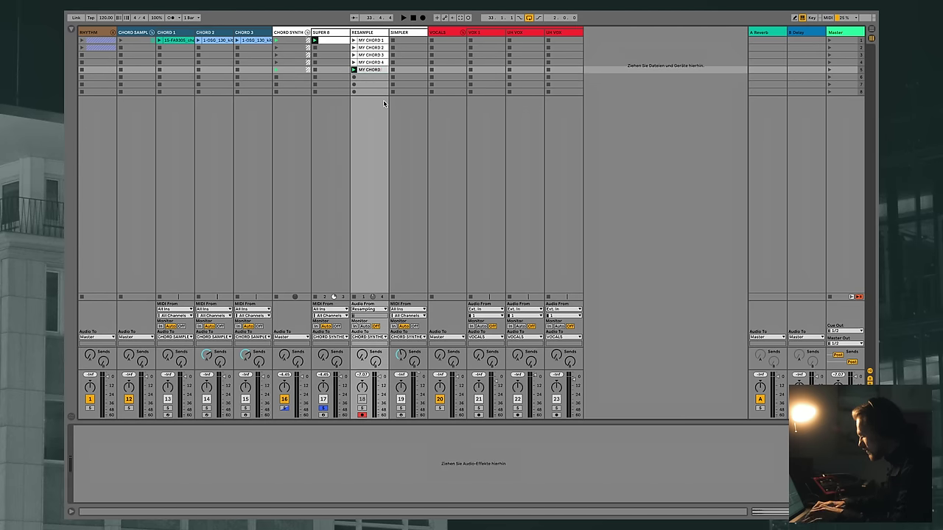
{"action": "type", "text": " 5"}
{"action": "key", "text": "Return"}
Load the MY CHORD 5 clip as the sample in the SIMPLER track's device
{"action": "left_click", "coordinate": [409, 33]}
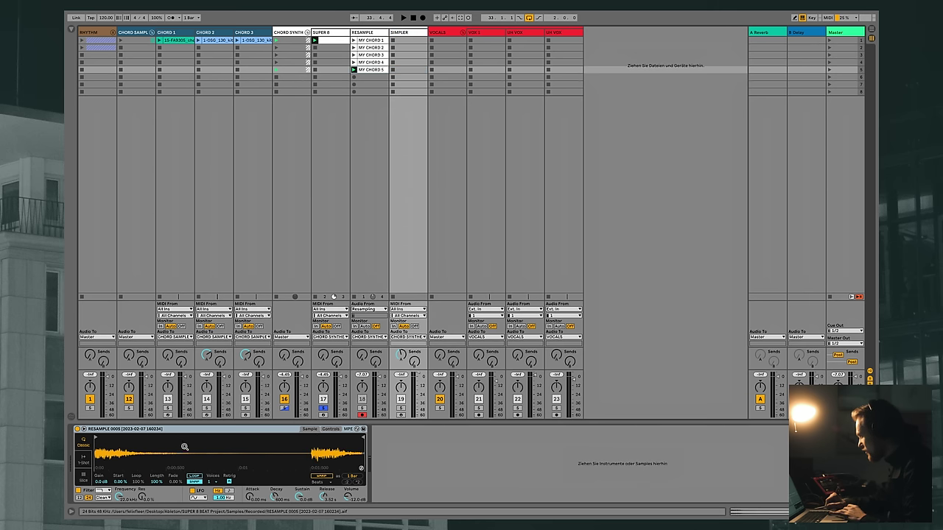
{"action": "left_click_drag", "start_coordinate": [361, 75], "coordinate": [278, 346]}
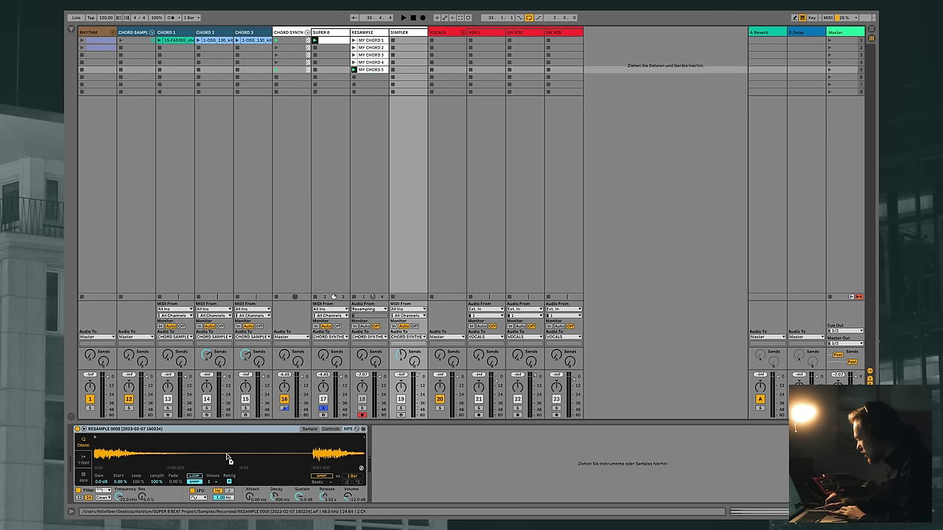
{"action": "left_click_drag", "start_coordinate": [228, 456], "coordinate": [227, 454]}
Shorten Simpler's sample end to just before the second chord hit and choose 1 for Voices
{"action": "left_click_drag", "start_coordinate": [365, 452], "coordinate": [311, 435]}
{"action": "left_click", "coordinate": [209, 483]}
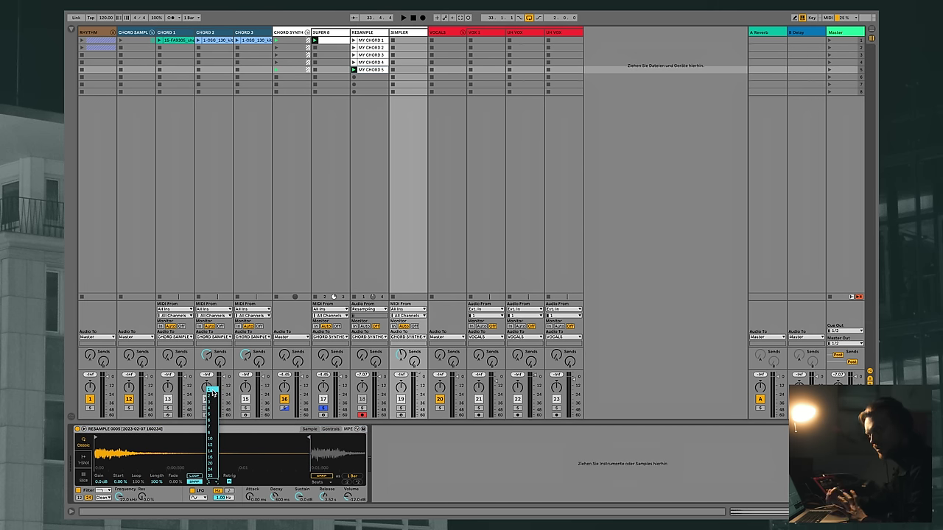
{"action": "left_click", "coordinate": [213, 391]}
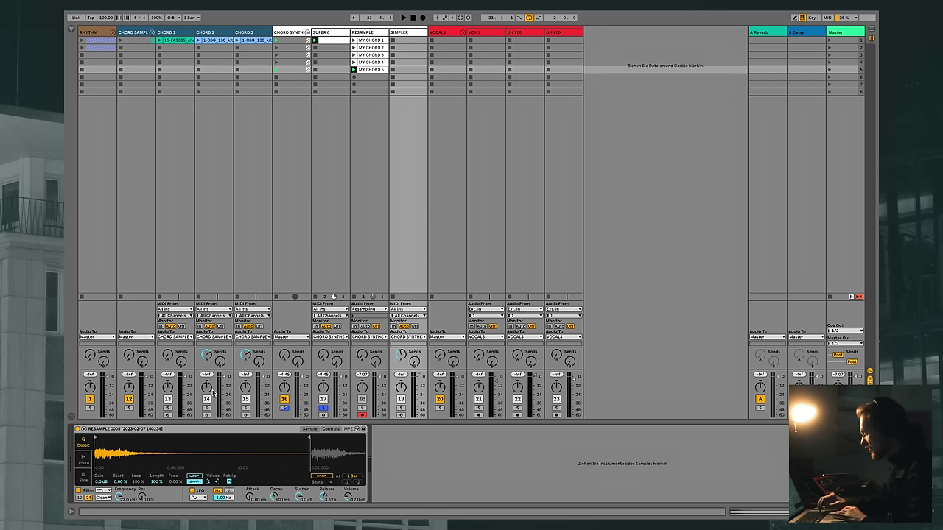
Arm the SIMPLER track and raise Simpler's Release to 21.0 s while playing the resampled chord
{"action": "left_click", "coordinate": [400, 408]}
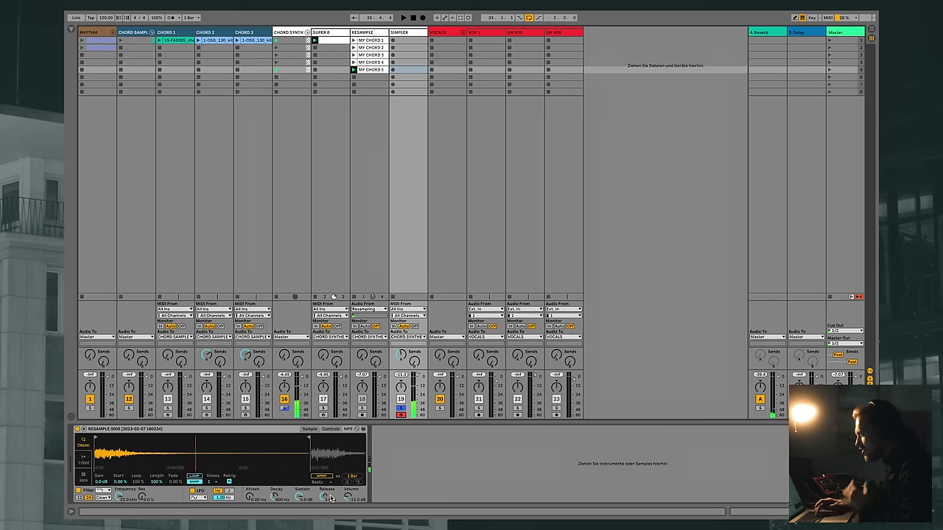
{"action": "left_click_drag", "start_coordinate": [321, 503], "coordinate": [321, 479]}
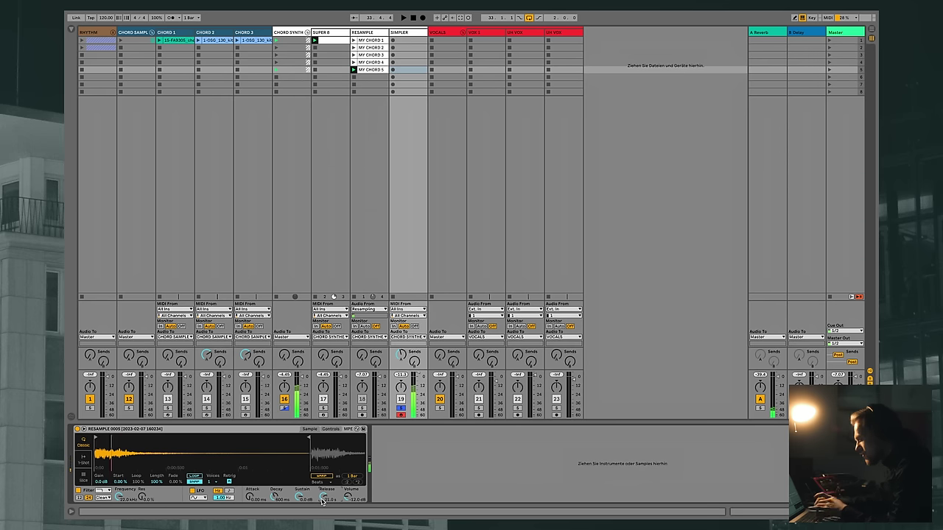
{"action": "key", "text": "space"}
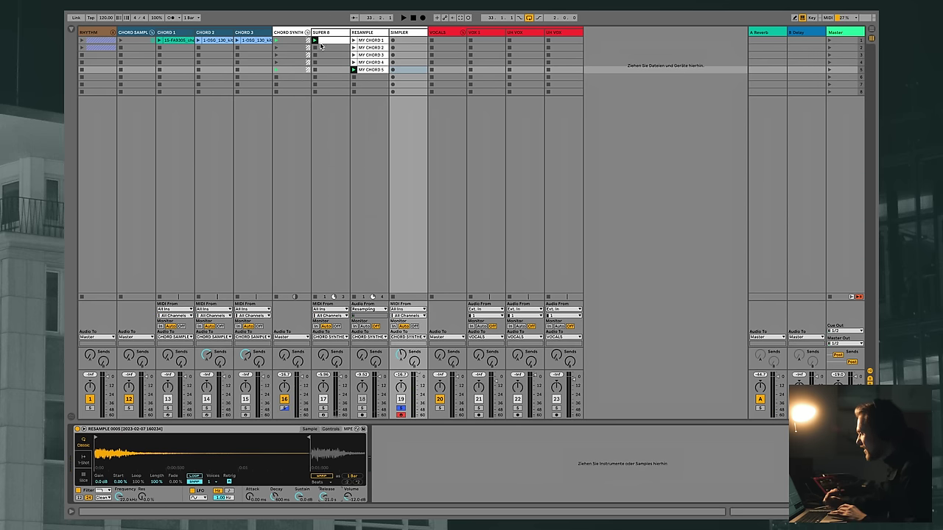
Fold the CHORD SYNTH group, switch to Arrangement View, fold the vocal tracks and zoom to the looped SKETCH 1 section
{"action": "left_click", "coordinate": [308, 33]}
{"action": "key", "text": "Tab"}
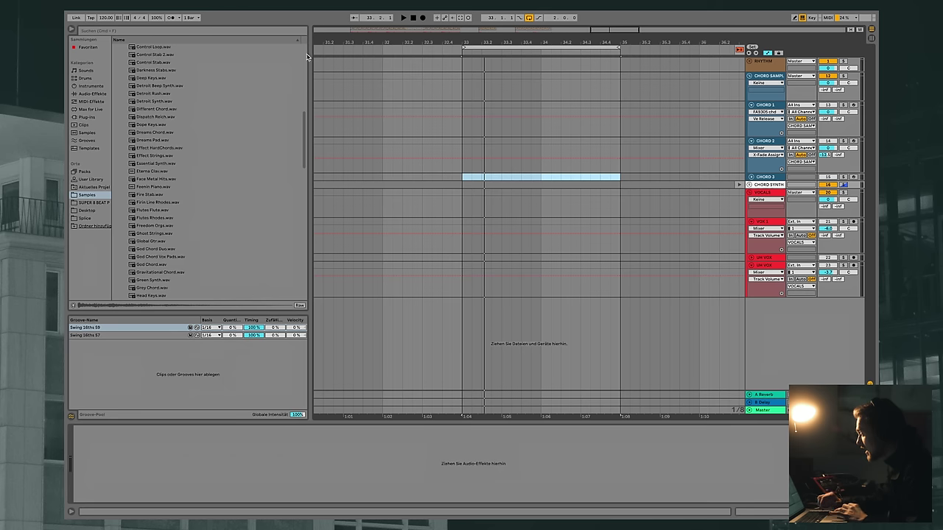
{"action": "left_click", "coordinate": [752, 265]}
{"action": "left_click", "coordinate": [752, 222]}
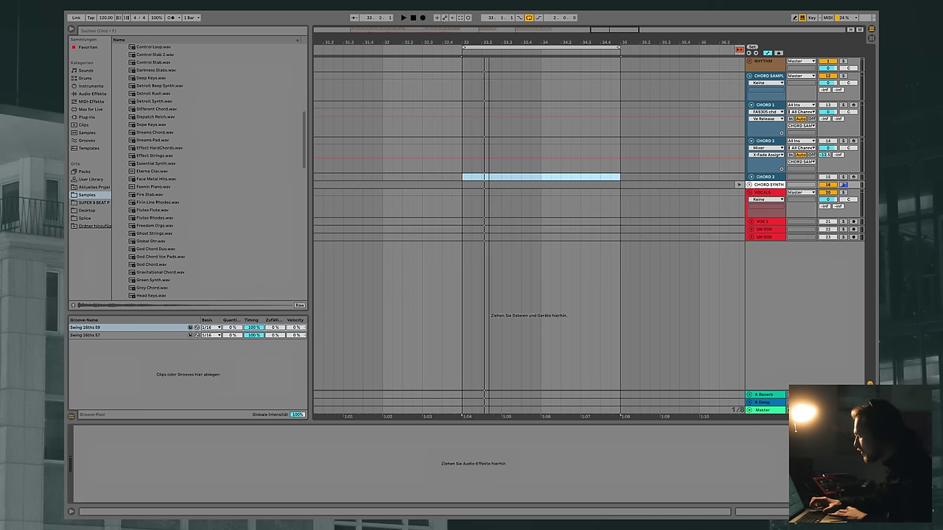
{"action": "mouse_move", "coordinate": [487, 45]}
{"action": "left_mouse_down"}
{"action": "mouse_move", "coordinate": [555, 41]}
{"action": "mouse_move", "coordinate": [356, 53]}
{"action": "mouse_move", "coordinate": [430, 55]}
{"action": "left_mouse_up"}
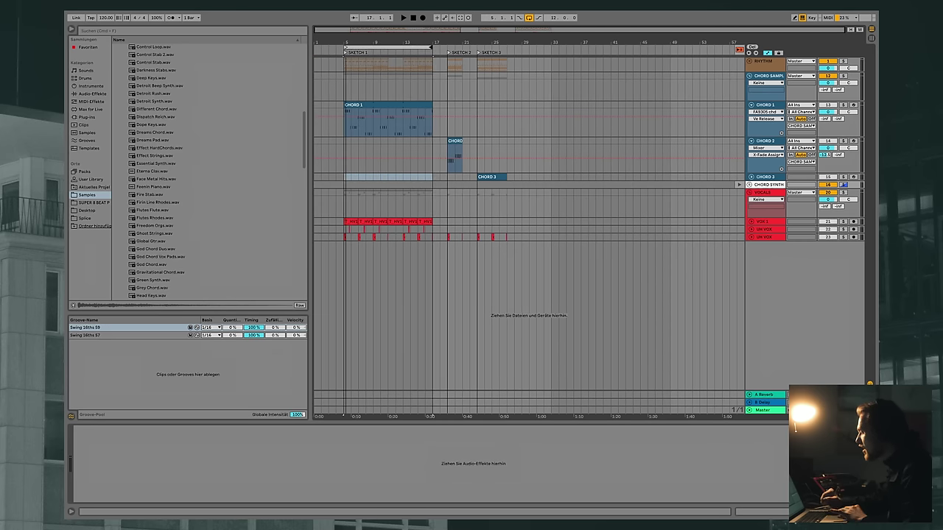
{"action": "key", "text": "z"}
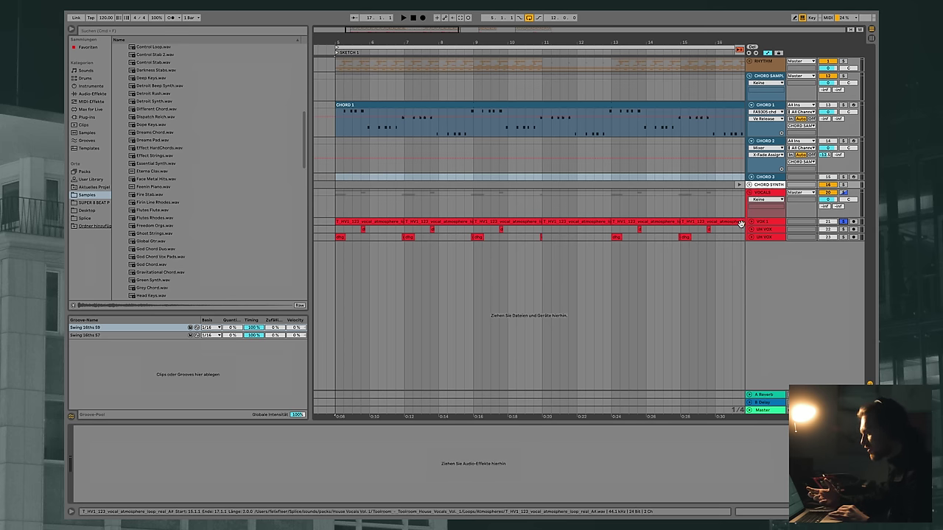
Unfold VOX 1 and listen to its vocal atmosphere loop from SKETCH 1, both within the mix and soloed
{"action": "left_click", "coordinate": [751, 222]}
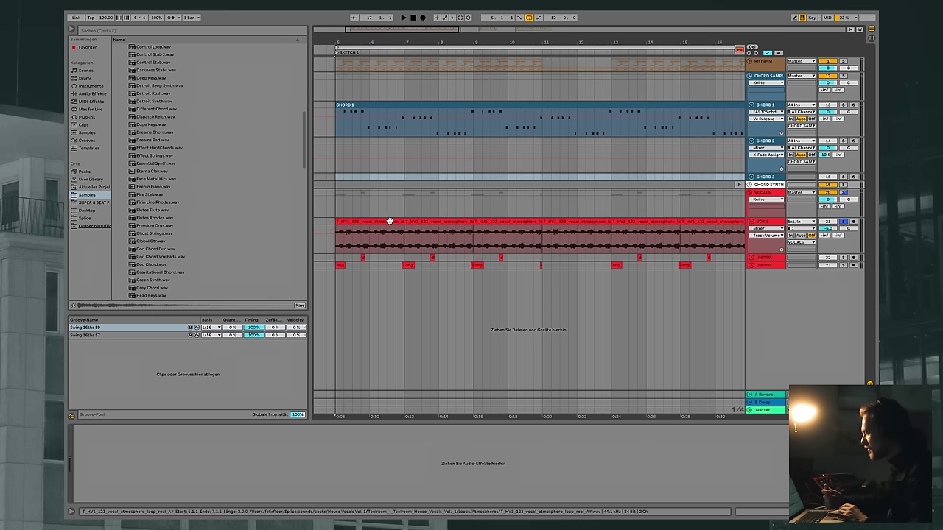
{"action": "left_click", "coordinate": [393, 239]}
{"action": "key", "text": "space"}
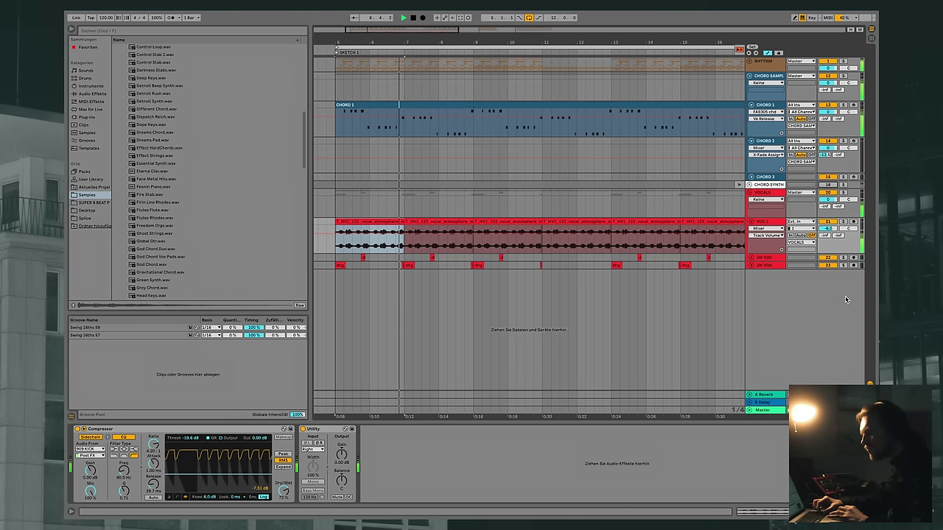
{"action": "left_click", "coordinate": [844, 222]}
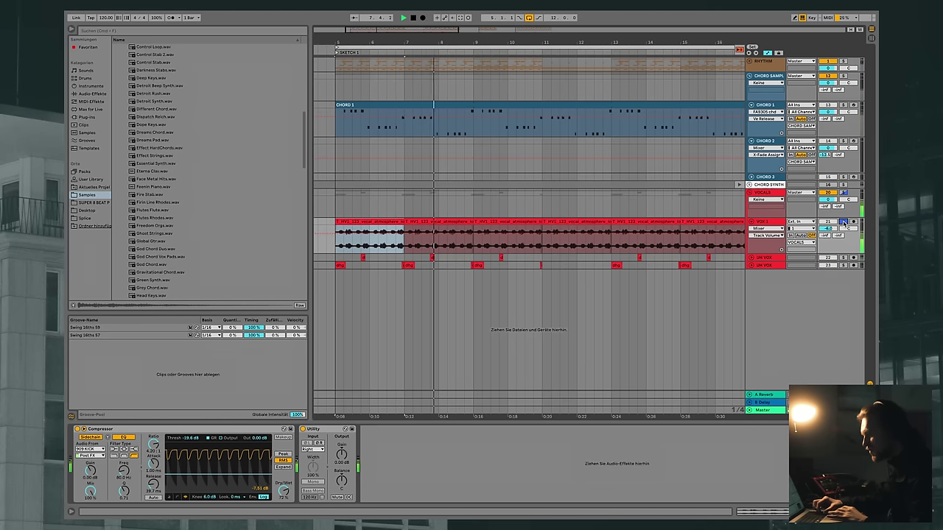
{"action": "key", "text": "space"}
Unfold both UH VOX tracks to show their vocal clips
{"action": "left_click", "coordinate": [752, 265]}
{"action": "left_click", "coordinate": [751, 265]}
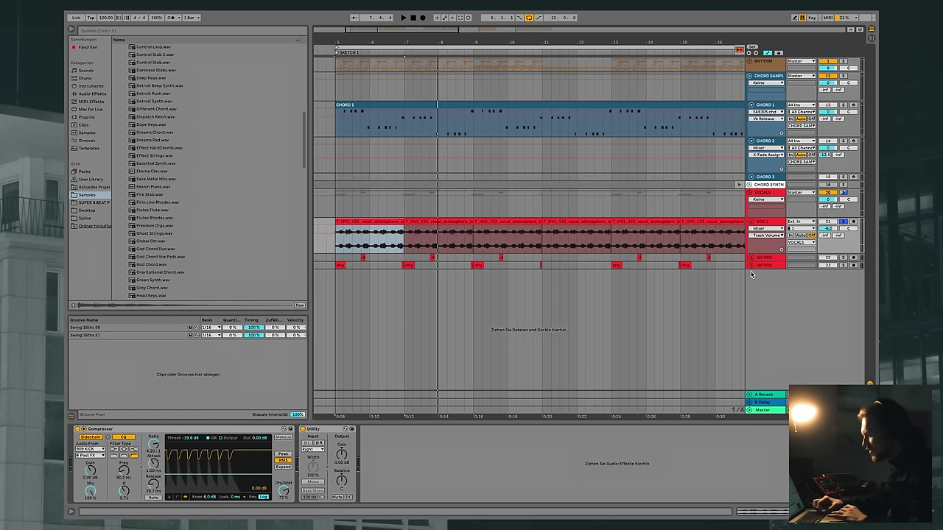
{"action": "left_click", "coordinate": [752, 265]}
{"action": "left_click", "coordinate": [751, 258]}
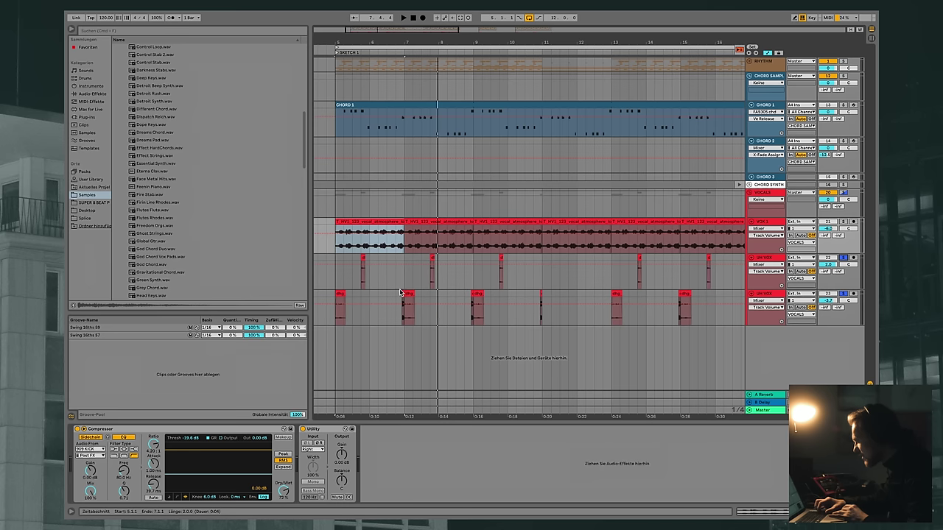
Play the arrangement from just before bar 7 with the other tracks, and mute VOX 1 during playback
{"action": "left_click", "coordinate": [401, 293]}
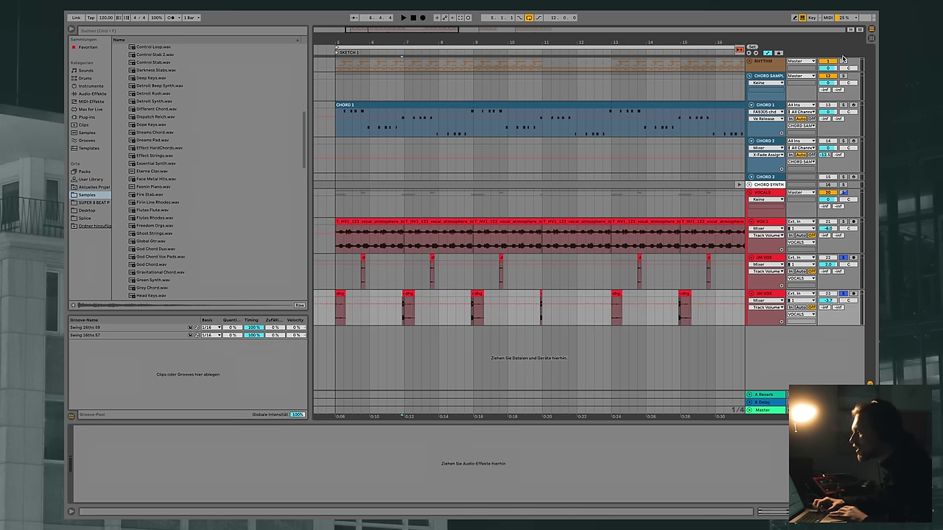
{"action": "key", "text": "super+space"}
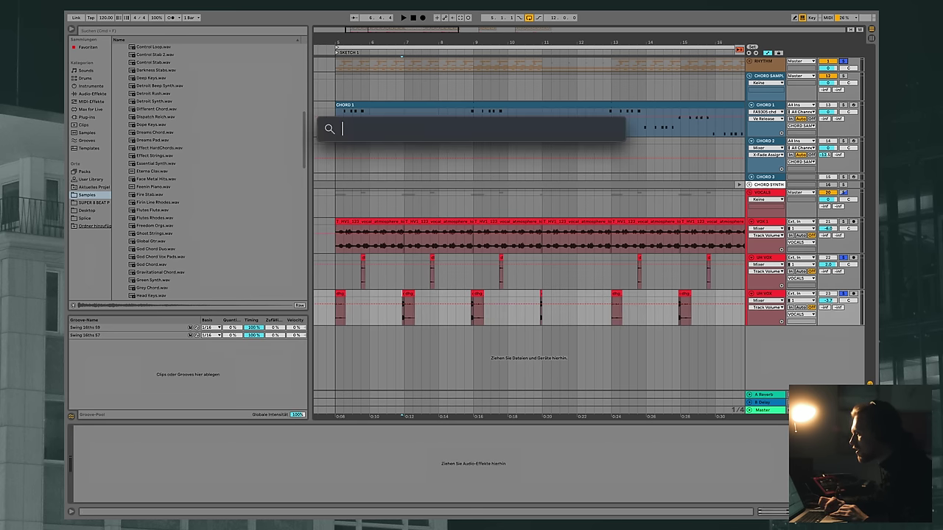
{"action": "key", "text": "Escape"}
{"action": "key", "text": "space"}
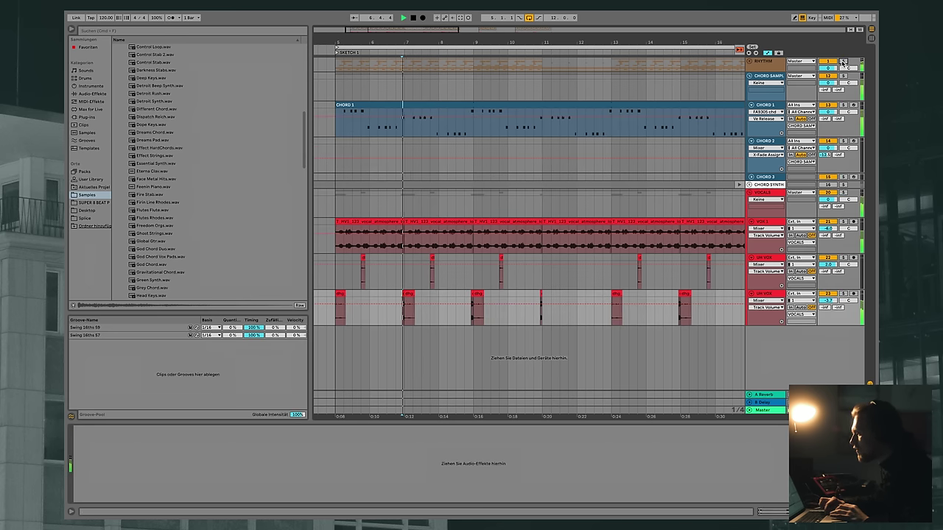
{"action": "left_click", "coordinate": [828, 221]}
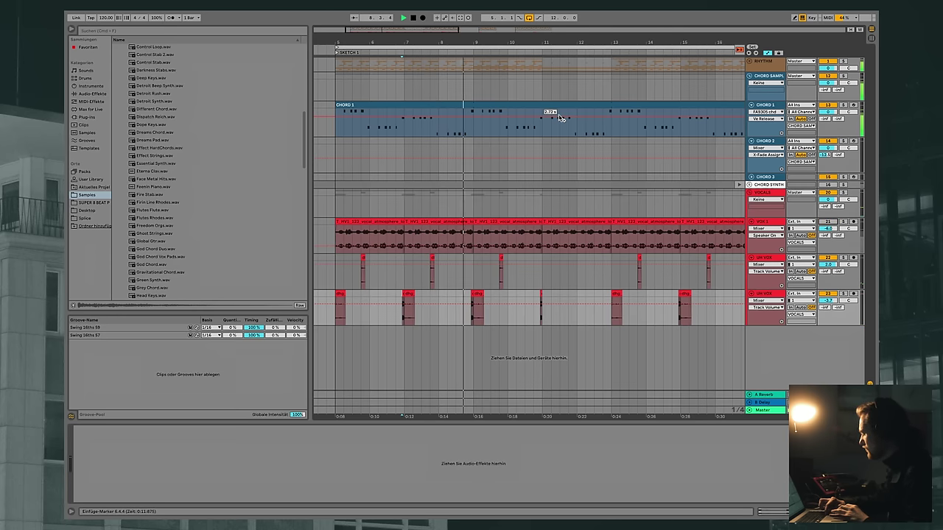
Examine the short vocal slice just before bar 9 on the lower UH VOX track and select it from 8.4.4 to 9.1.1
{"action": "left_click_drag", "start_coordinate": [467, 45], "coordinate": [467, 103]}
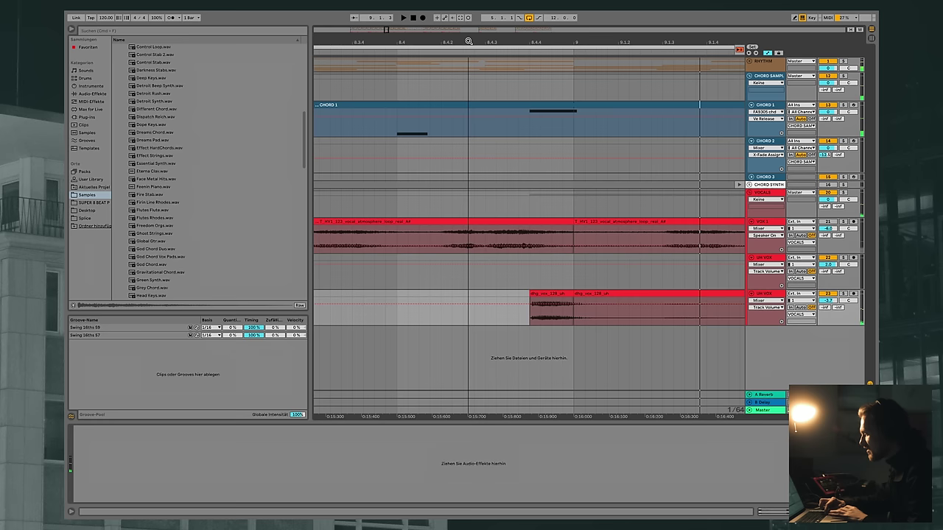
{"action": "left_click_drag", "start_coordinate": [529, 304], "coordinate": [575, 294]}
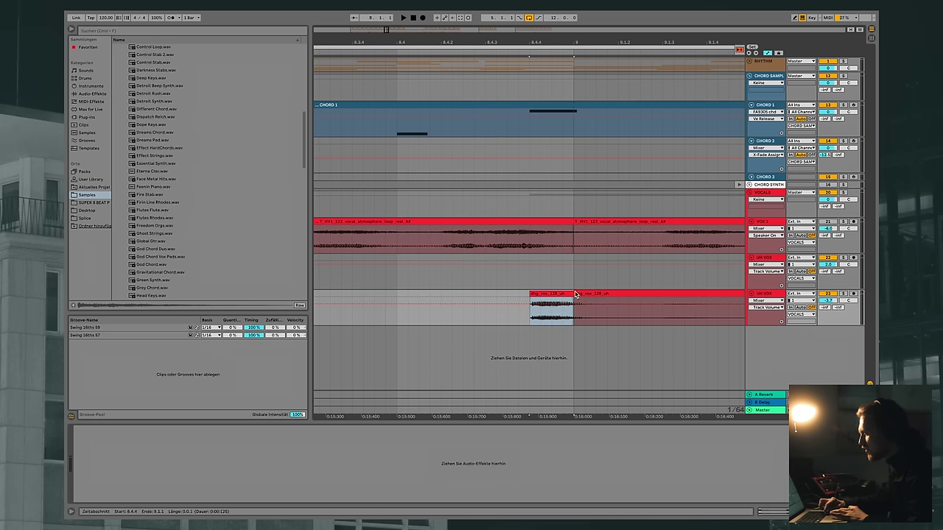
{"action": "left_click_drag", "start_coordinate": [535, 50], "coordinate": [538, 42]}
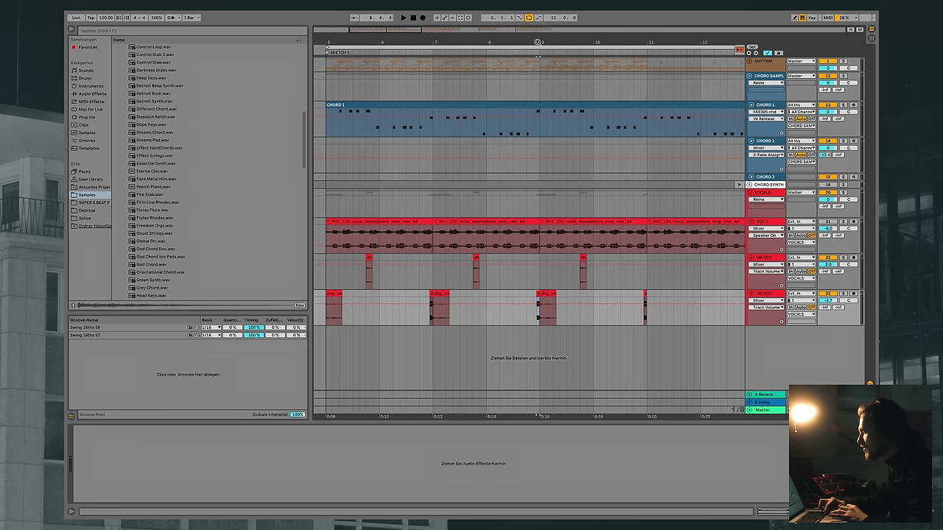
Play SKETCH 1 from just after bar 7 and bring all three sketch sections into view during playback
{"action": "left_click", "coordinate": [450, 53]}
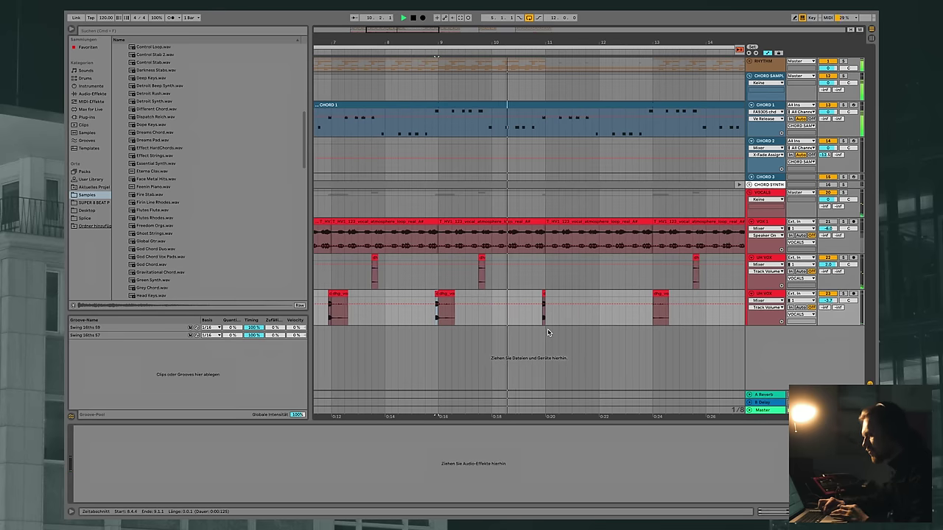
{"action": "scroll", "coordinate": [549, 332], "scroll_direction": "right", "scroll_amount": 3}
{"action": "left_click_drag", "start_coordinate": [491, 42], "coordinate": [492, 14]}
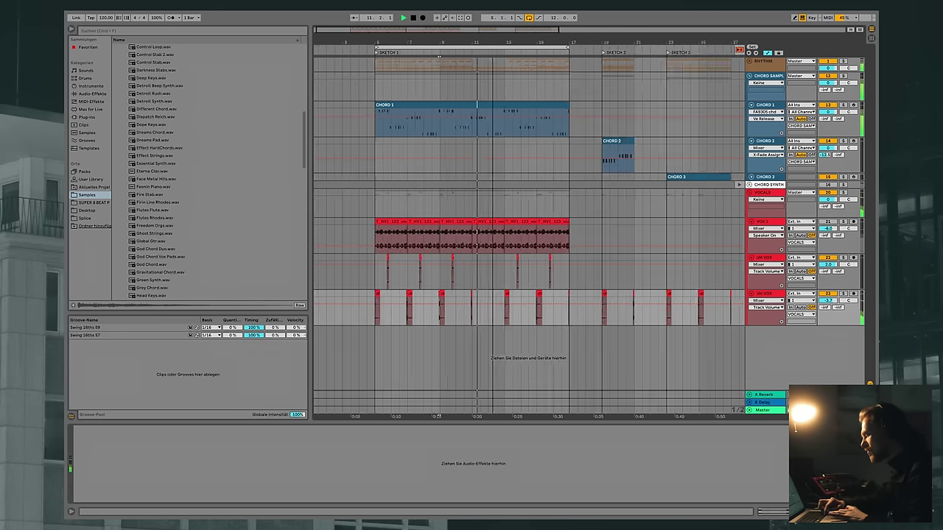
{"action": "key", "text": "minus"}
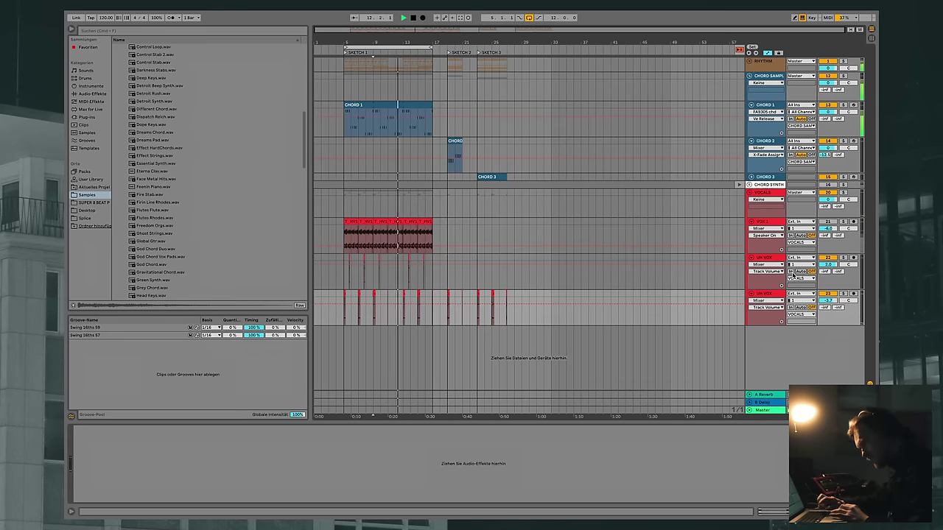